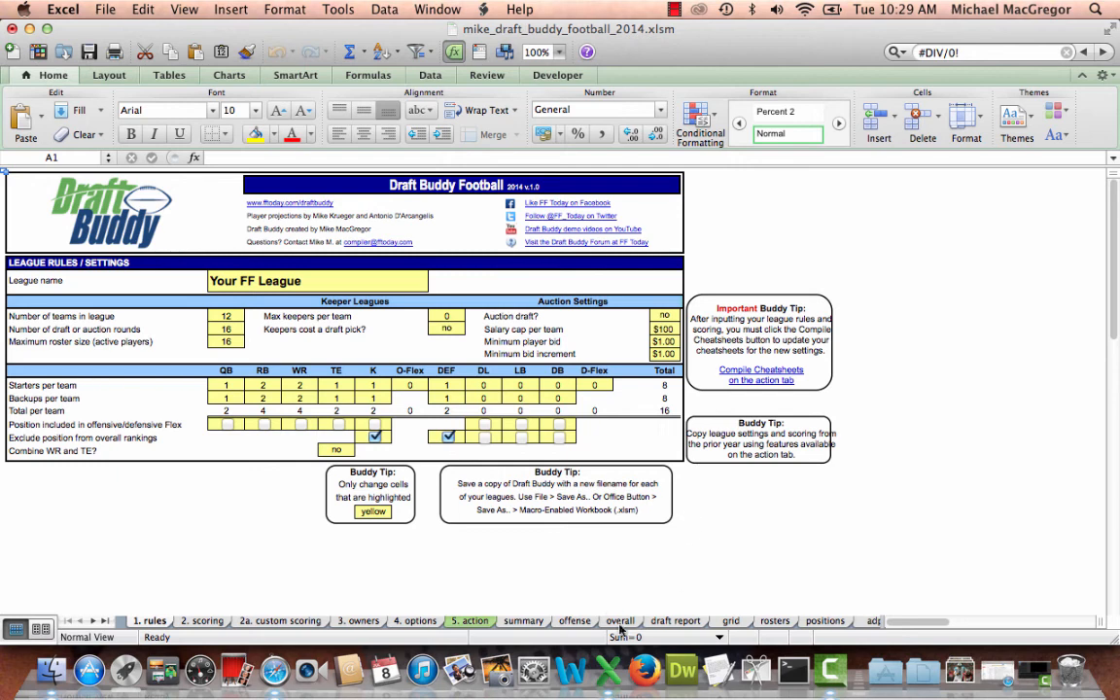
- Switch to Safari and look over the Dynasty RB Rankings table on the Dynasty League Football site
left_click(275, 671)
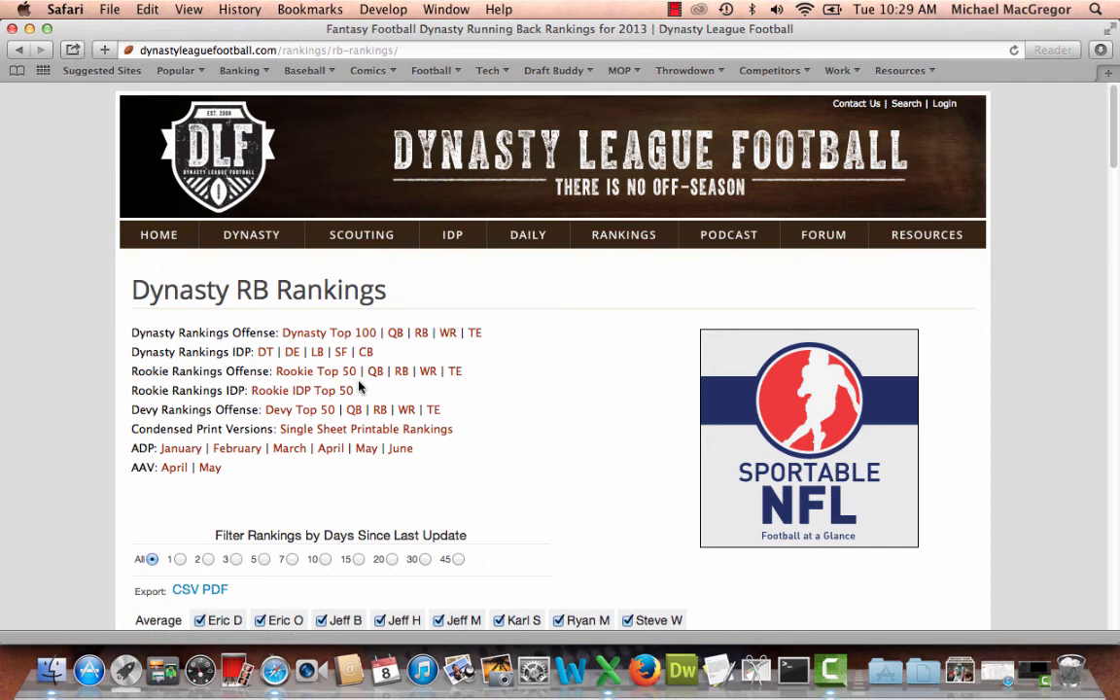
scroll(457, 421, "down", 5)
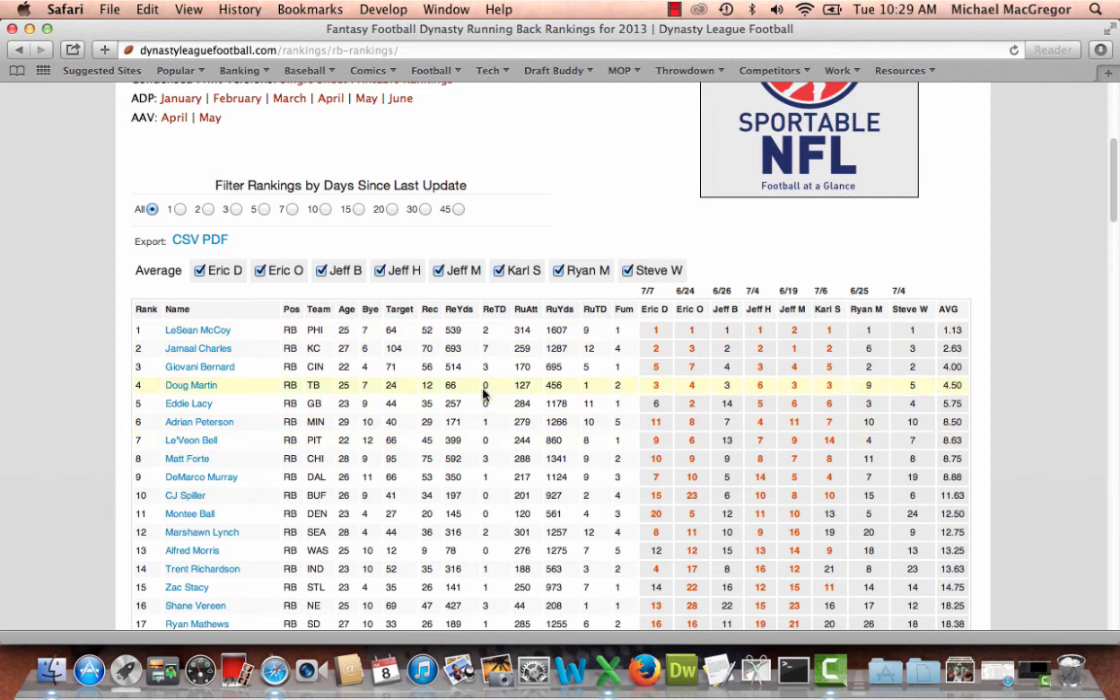
- Switch back to Excel and show the offense cheatsheet at 150% zoom
left_click(608, 671)
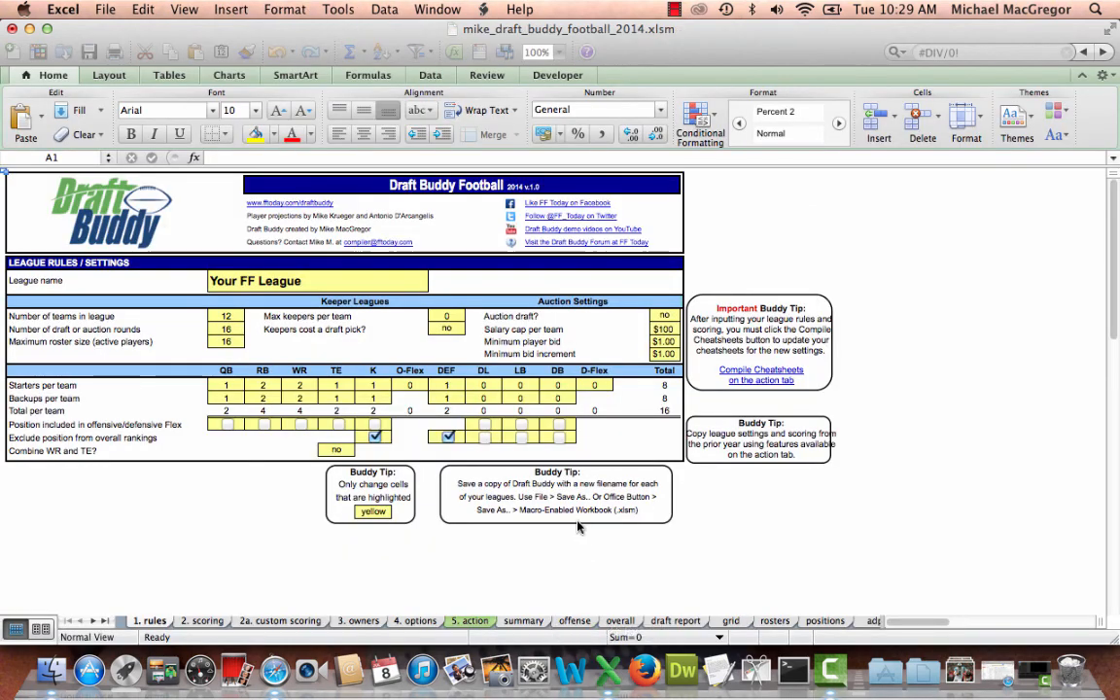
left_click(573, 620)
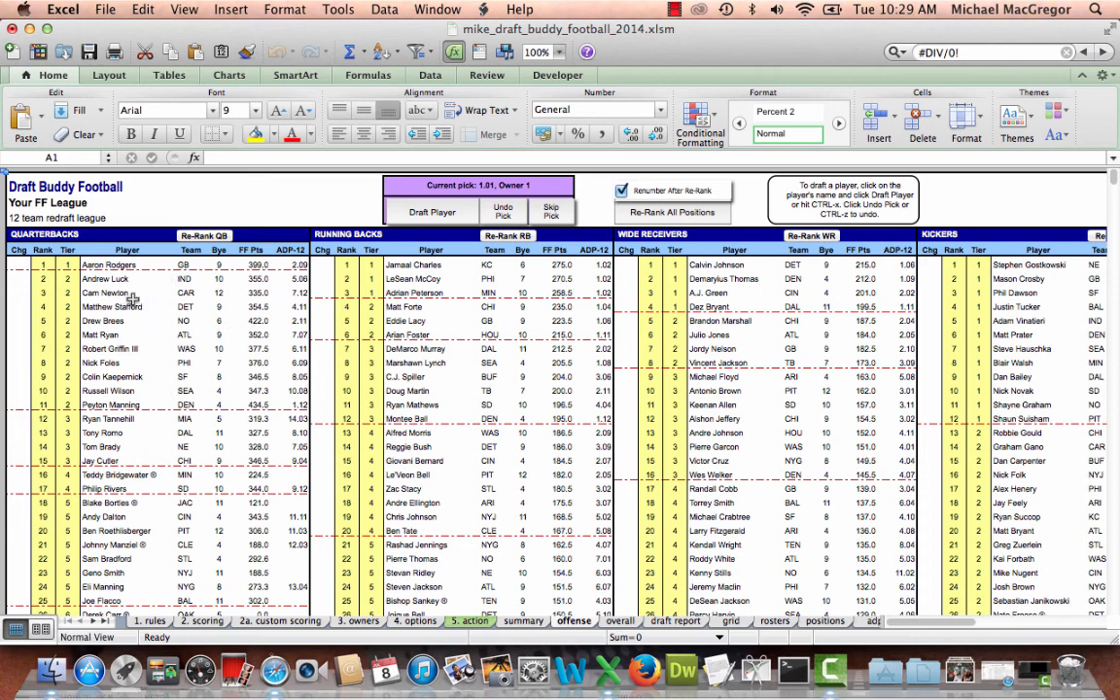
left_click(559, 51)
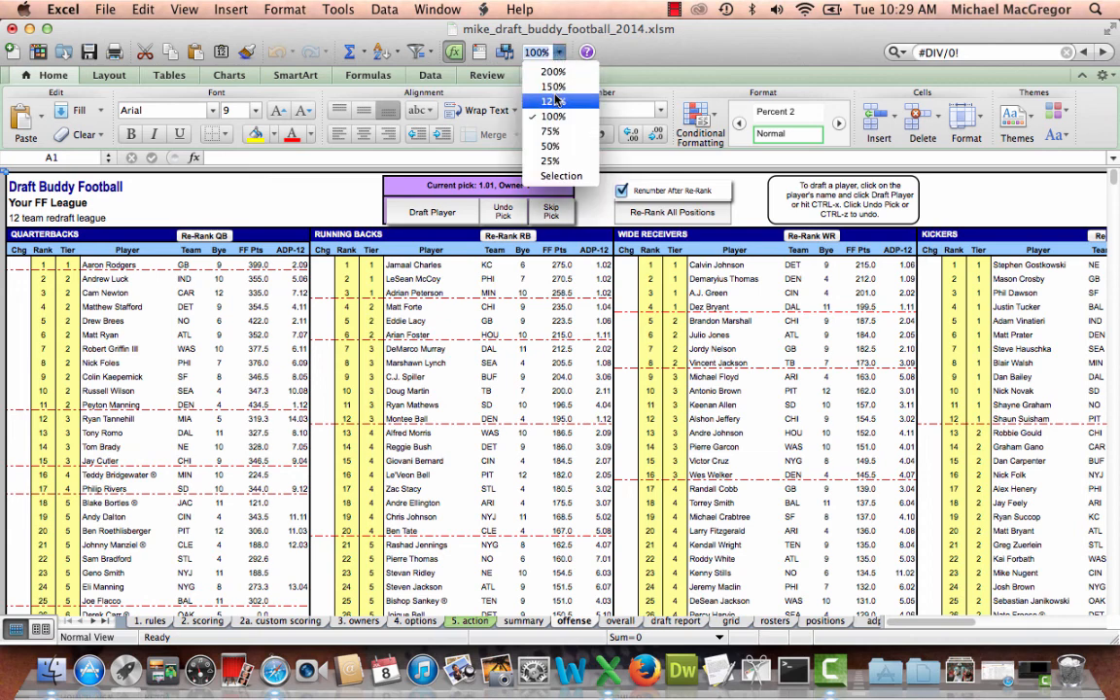
left_click(553, 87)
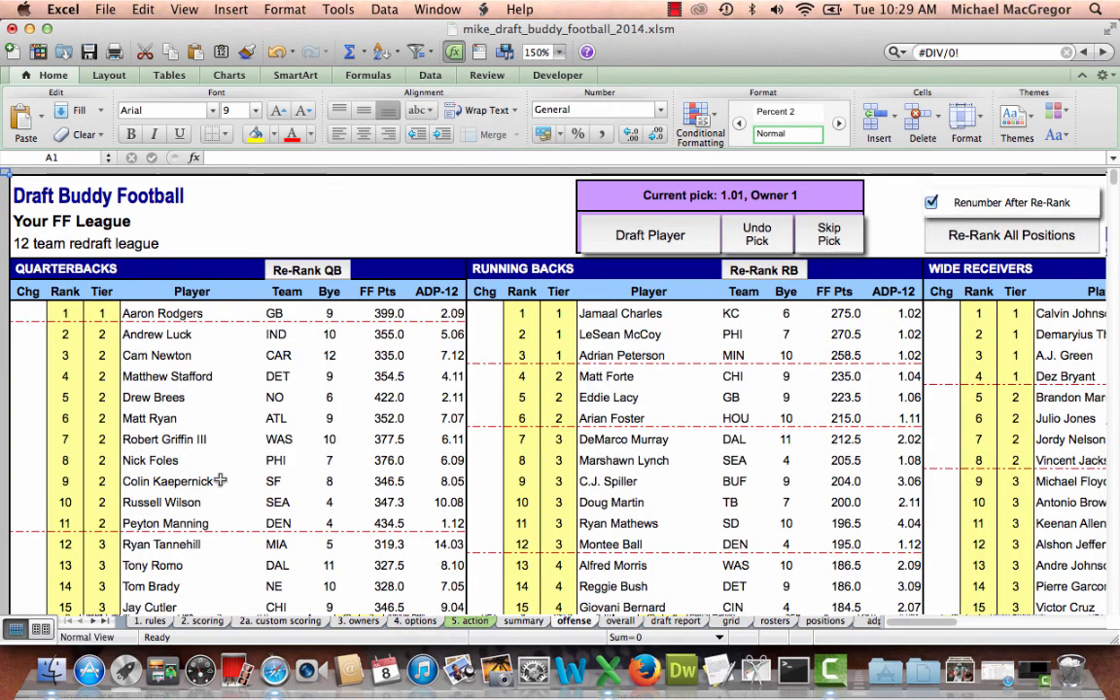
scroll(220, 480, "down", 1)
scroll(223, 447, "up", 1)
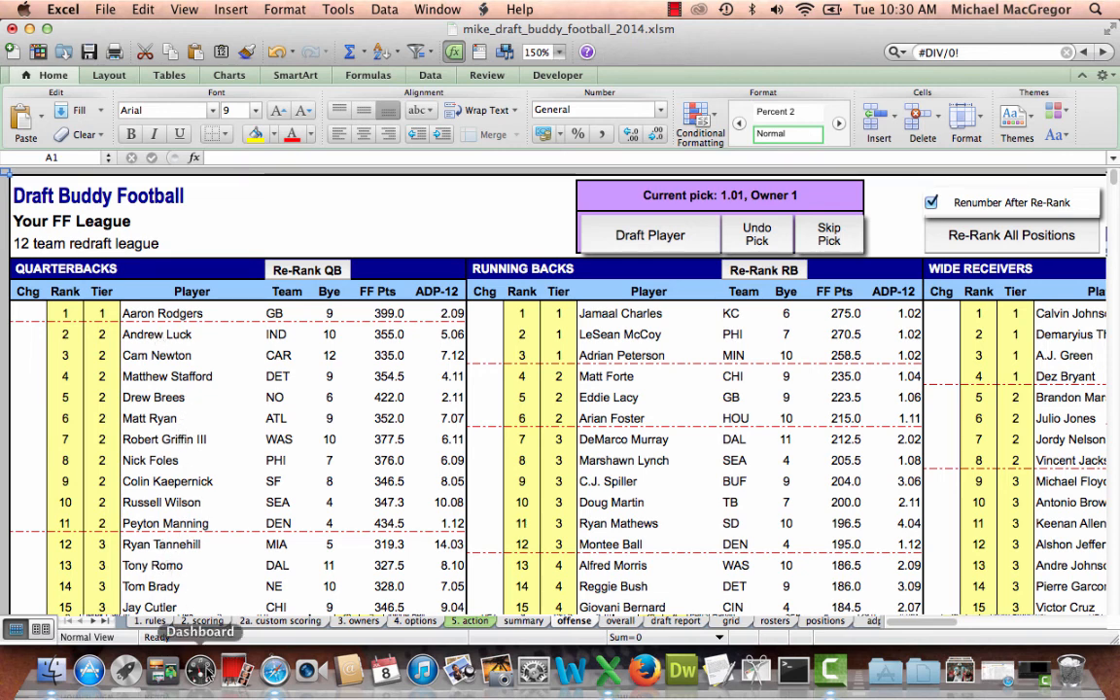
- Switch to Safari, open the dynasty offense QB rankings and review the quarterback table
left_click(275, 671)
scroll(390, 369, "up", 5)
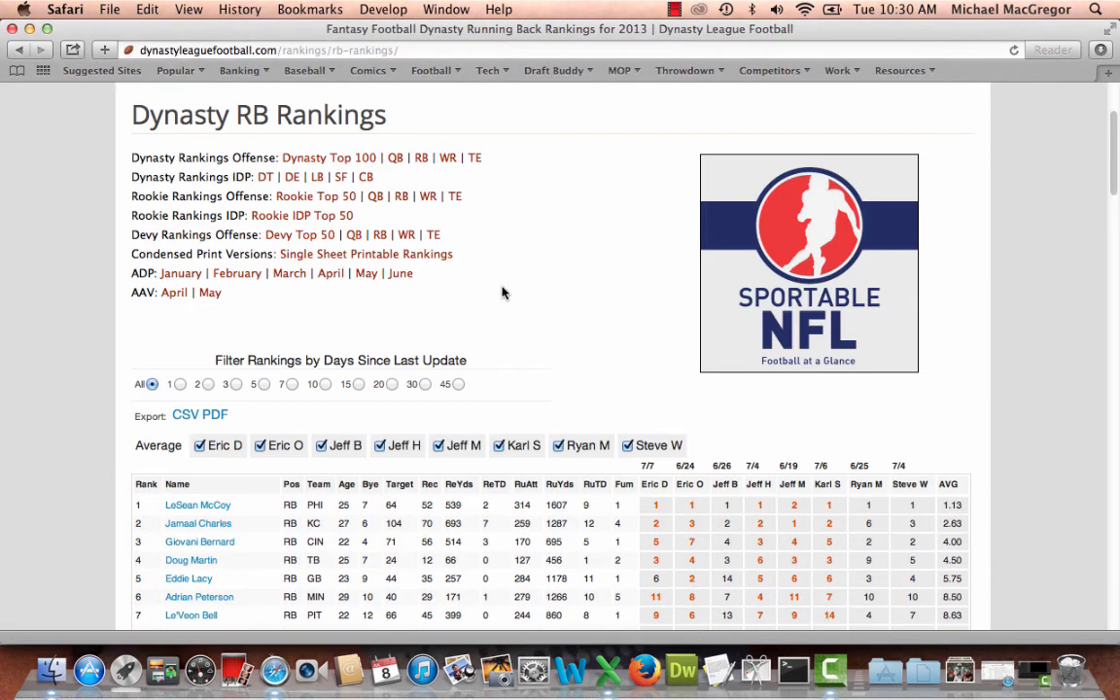
left_click(394, 157)
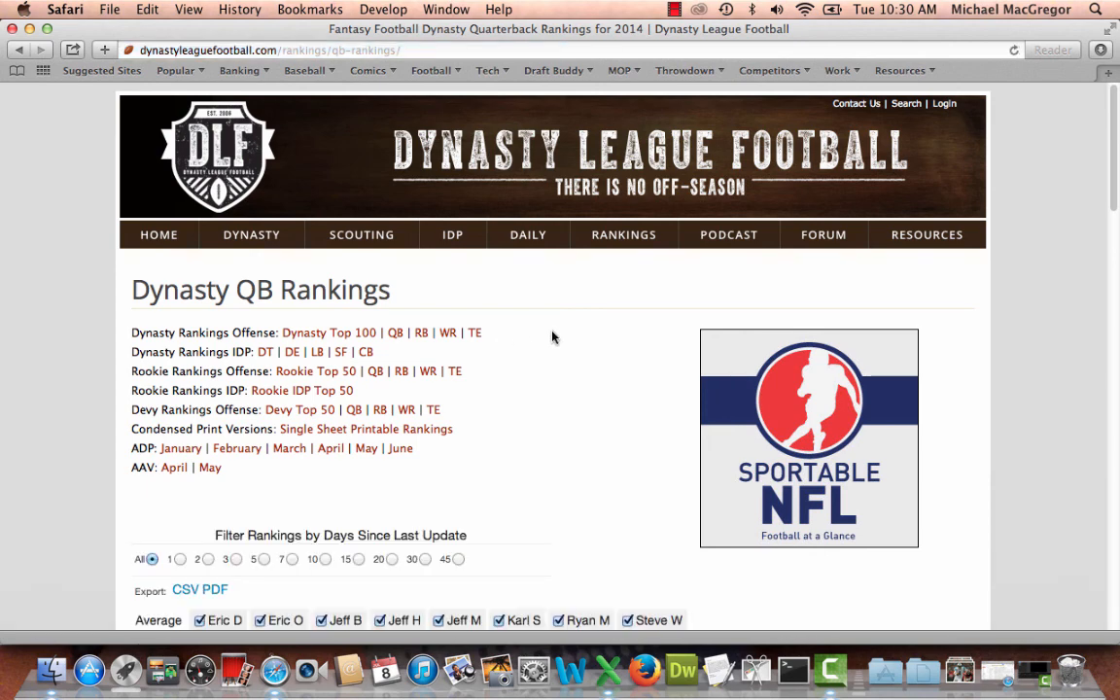
scroll(552, 336, "down", 5)
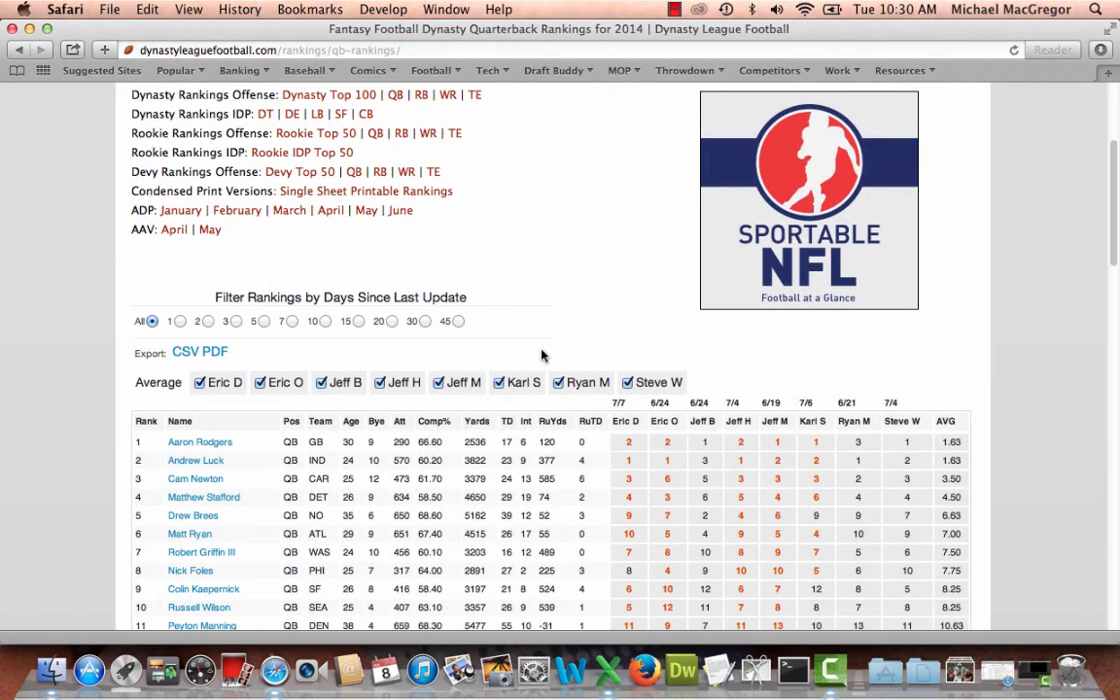
scroll(506, 393, "down", 2)
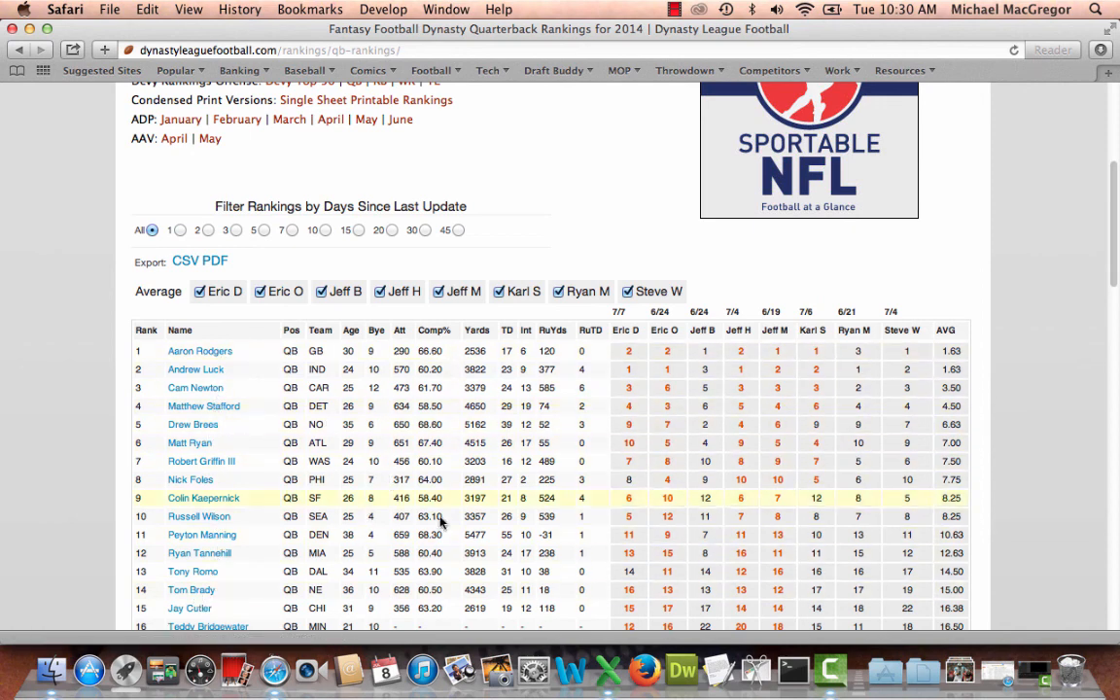
- Return to Excel and show the QB position sheet at 150% zoom
left_click(607, 671)
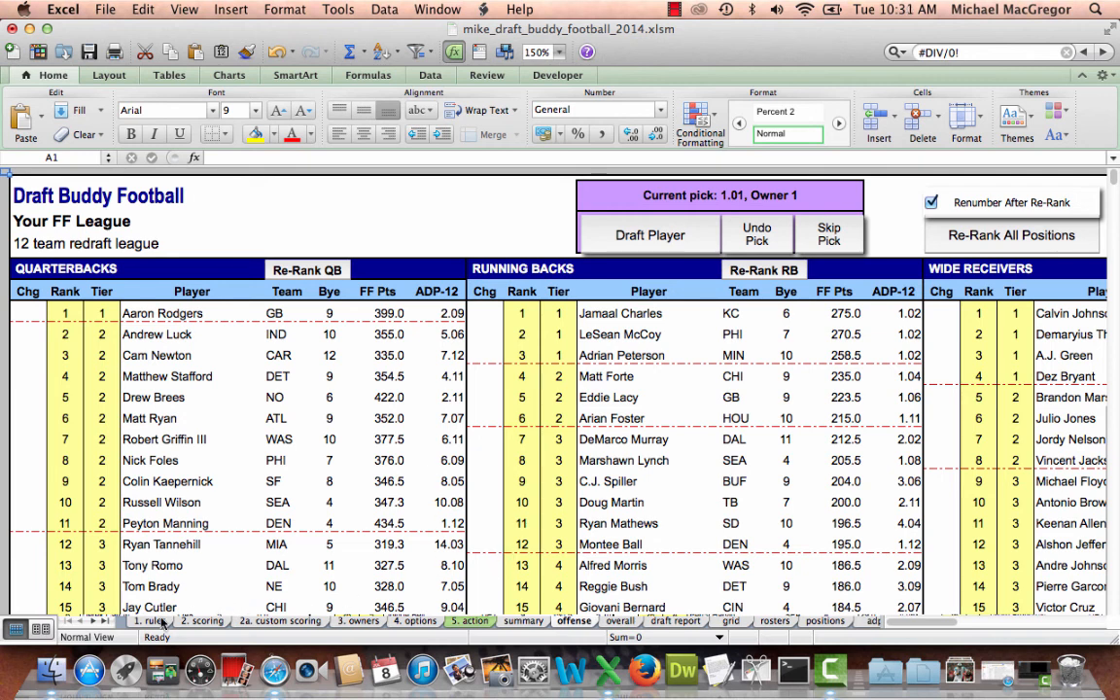
left_click(105, 625)
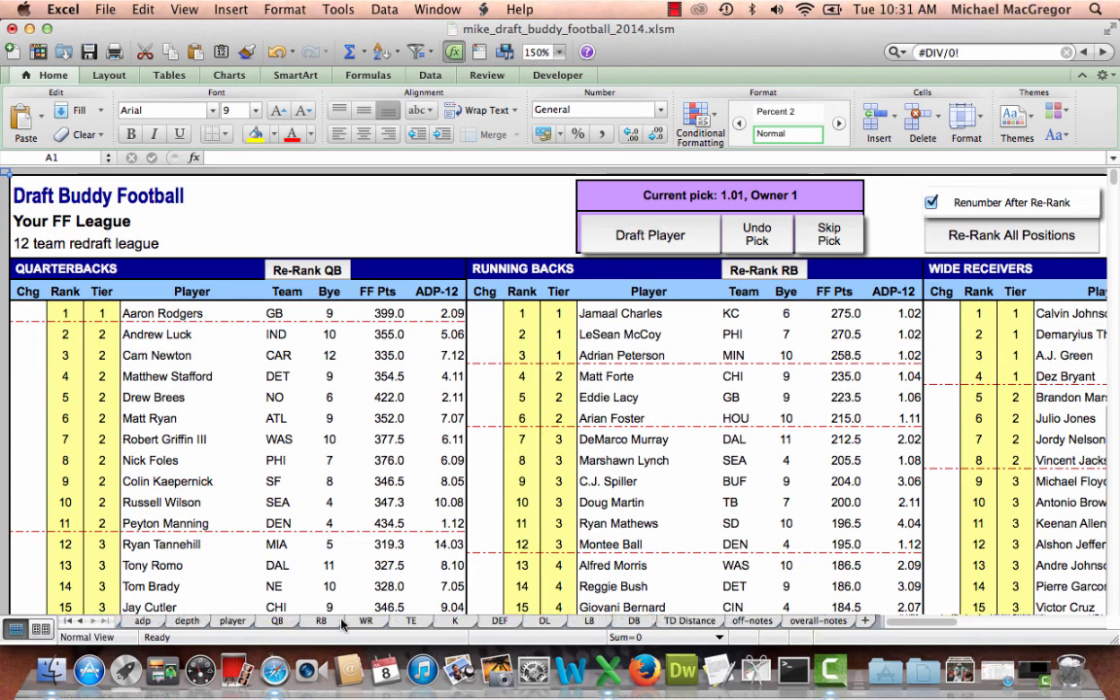
left_click(277, 620)
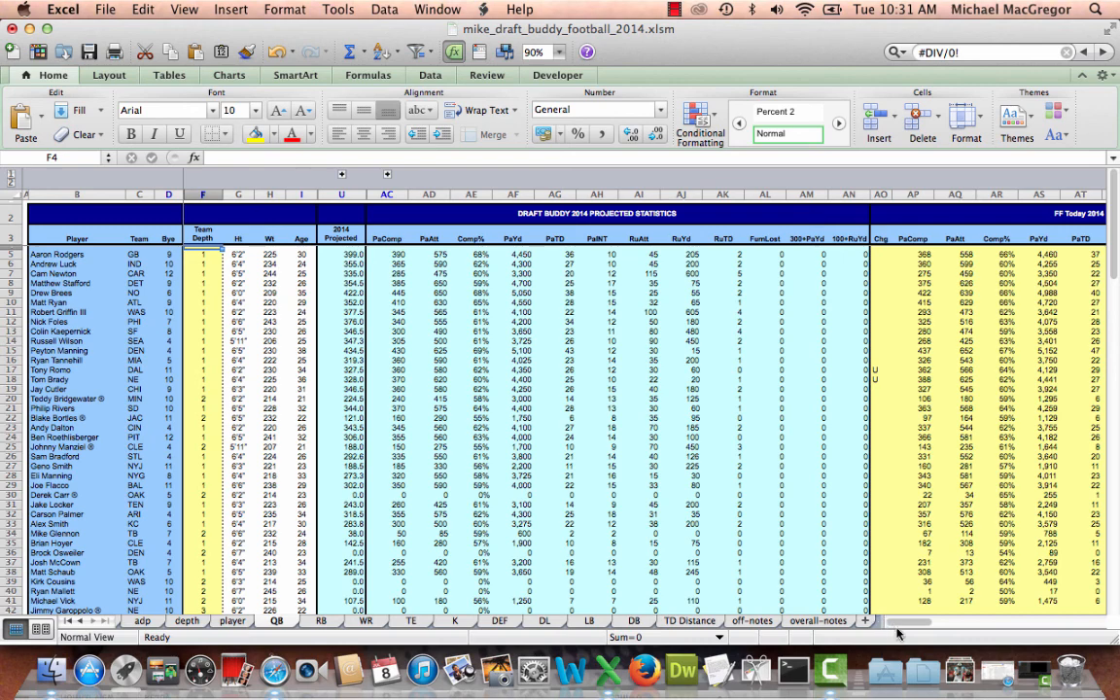
left_click(559, 52)
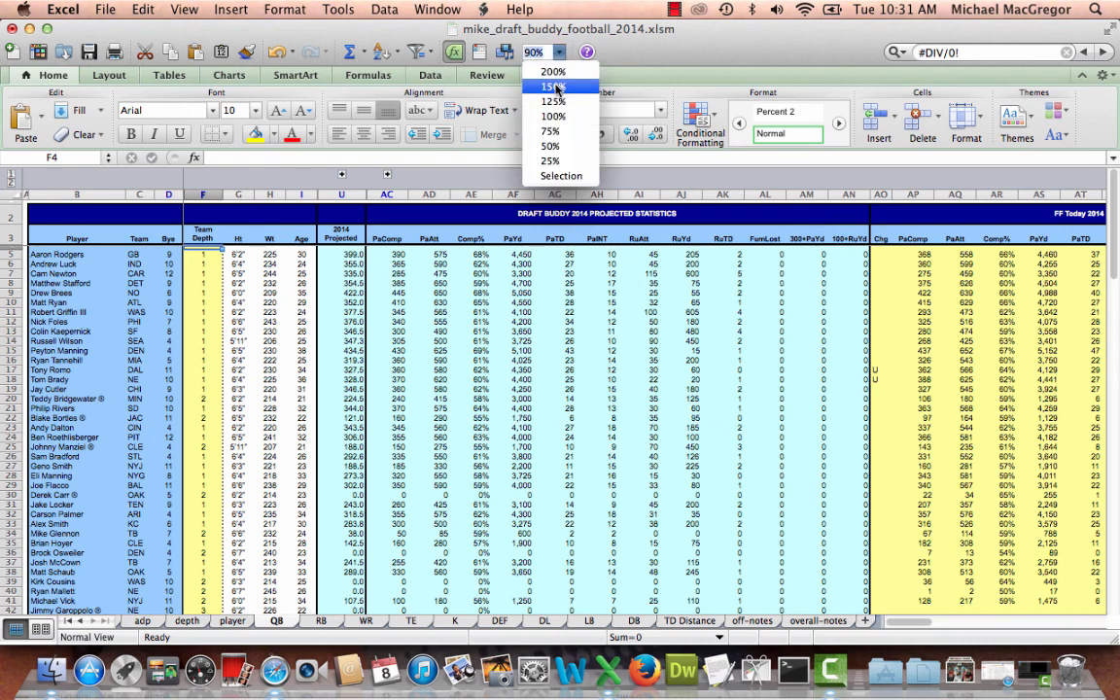
left_click(545, 86)
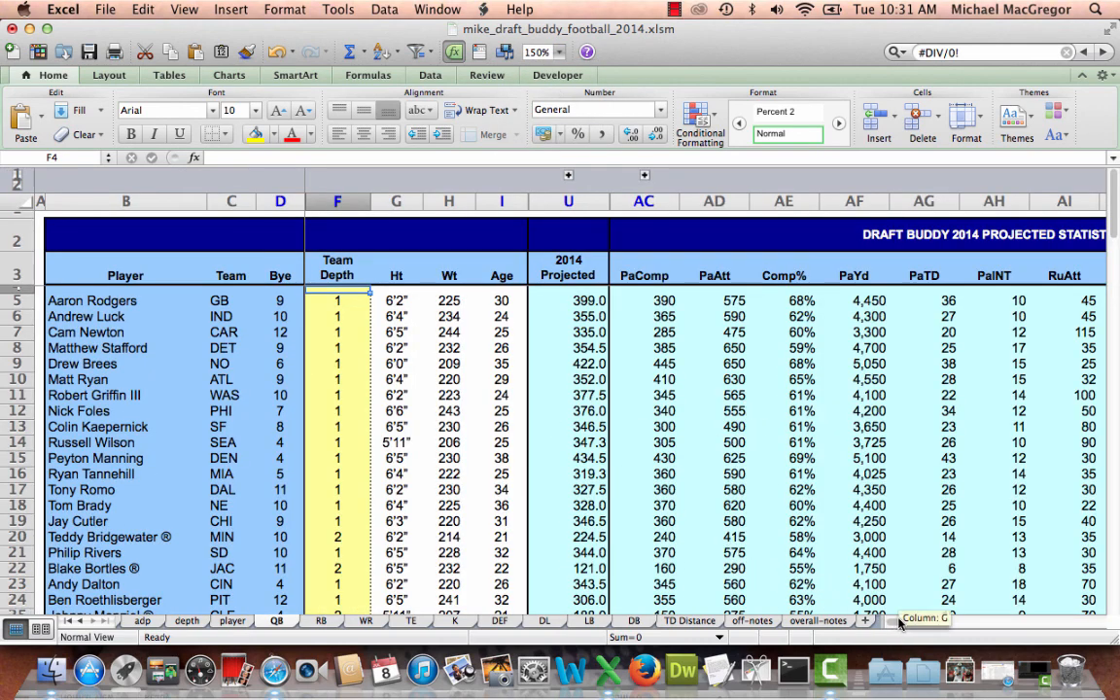
- Examine the DLF Rankings custom field on the QB sheet, from its header in EX3 down to cell EX19
left_click_drag(905, 620, 1081, 625)
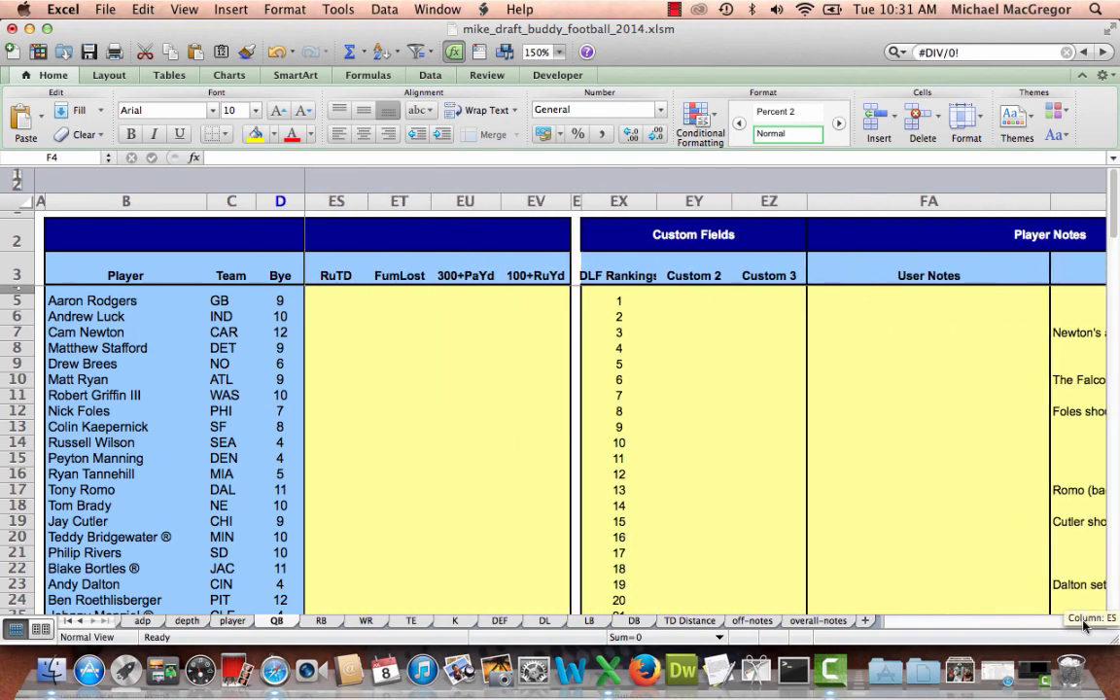
left_click(596, 281)
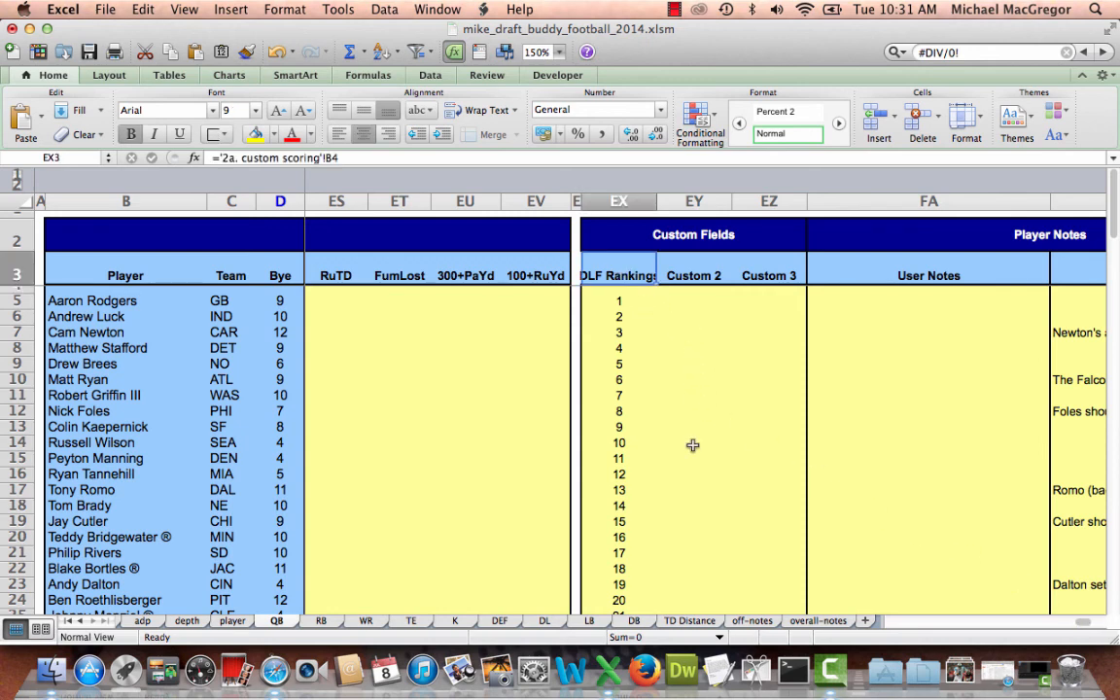
left_click(628, 302)
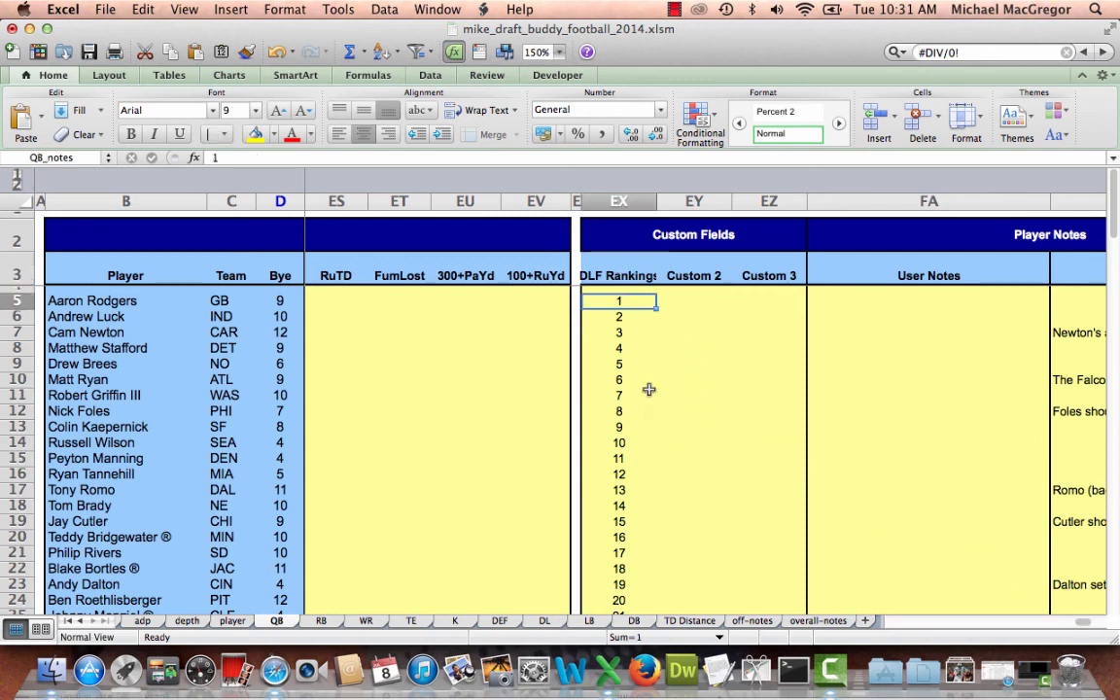
key("Down")
key("Down")
key("Down")
key("Down")
key("Down")
key("Down")
key("Down")
key("Down")
key("Down")
key("Down")
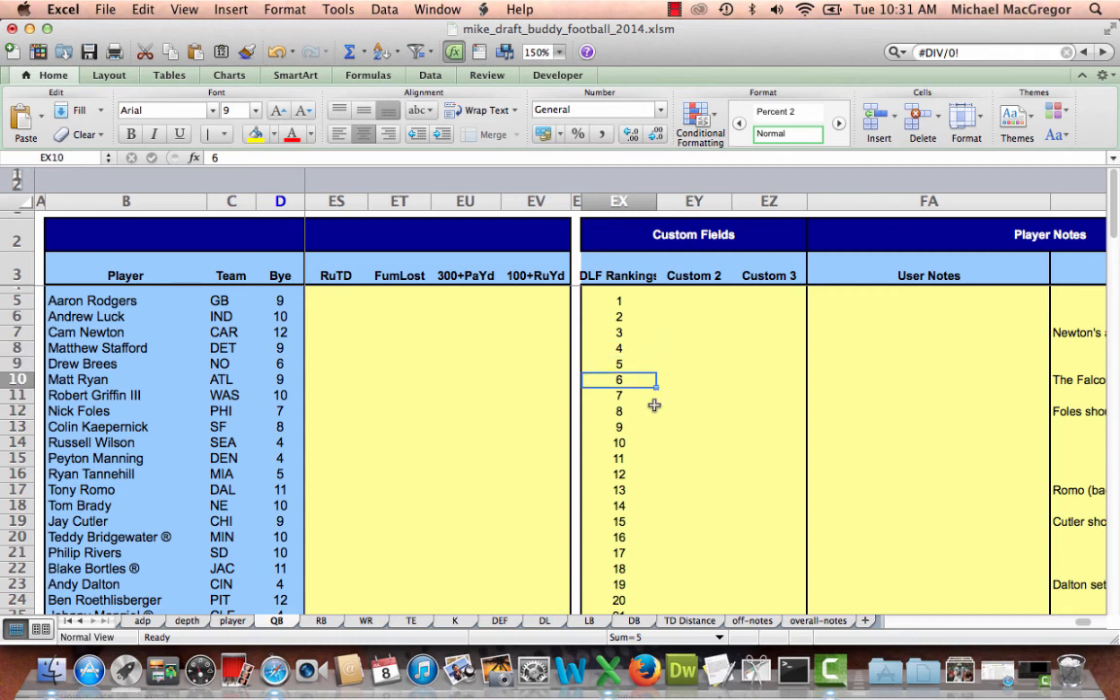
key("Down")
key("Down")
key("Down")
key("Down")
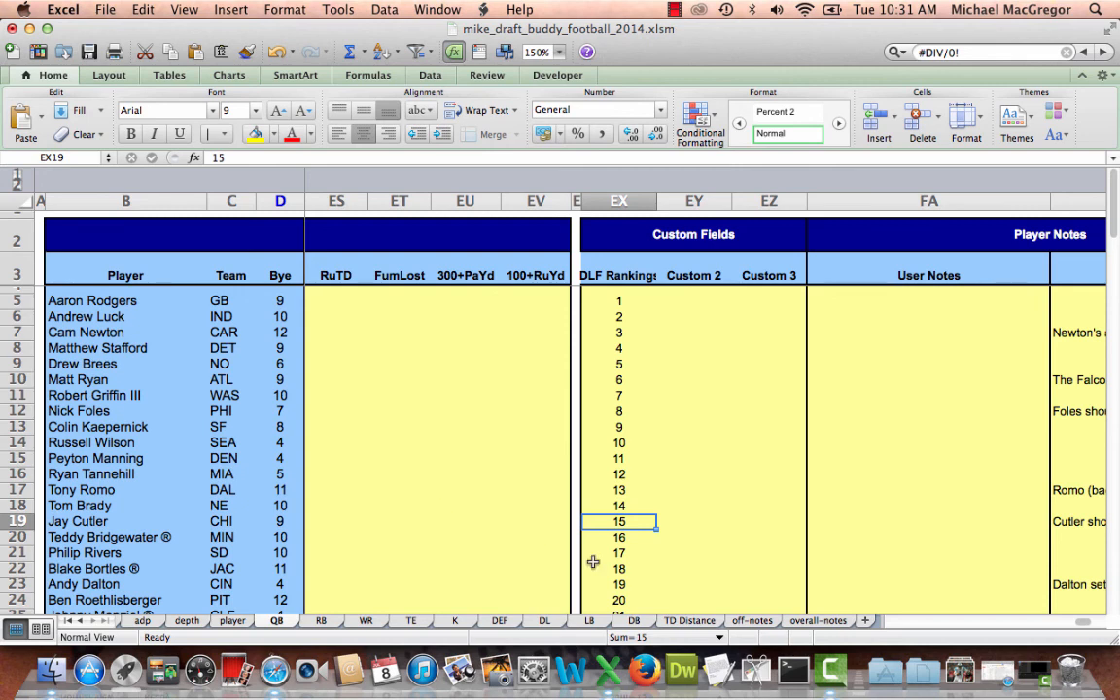
- Inspect the 2014 Projected points formulas in cells U5 and U15 of the QB sheet
left_click(908, 625)
left_click(908, 625)
left_click(908, 625)
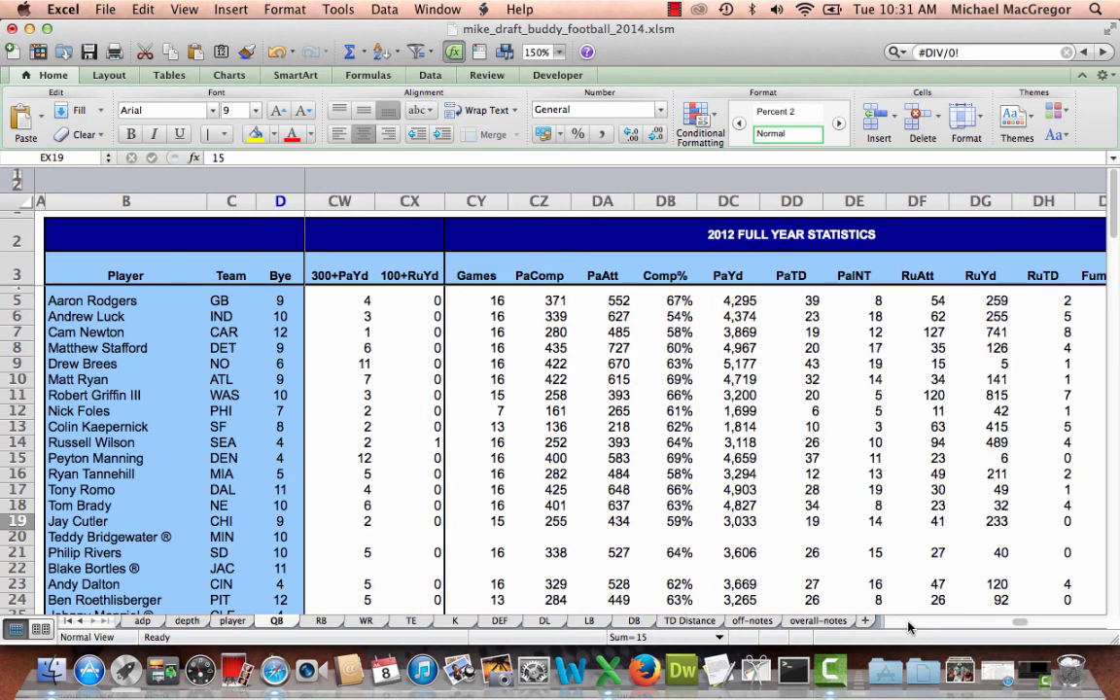
left_click(908, 625)
left_click(908, 625)
left_click(908, 625)
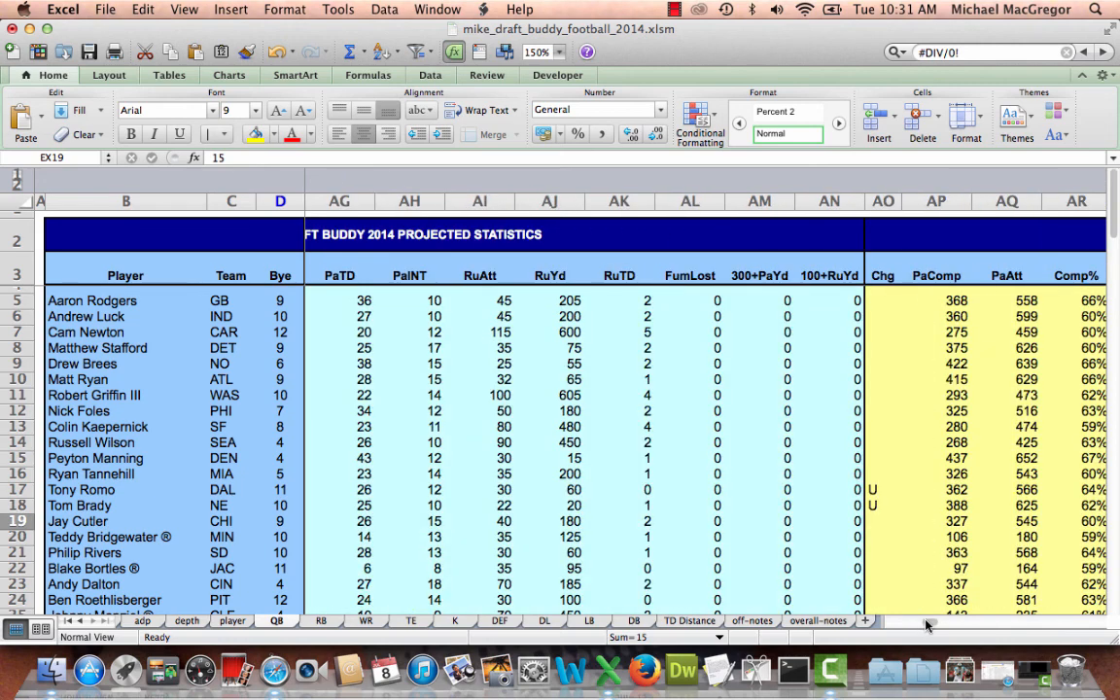
left_click_drag(929, 624, 888, 624)
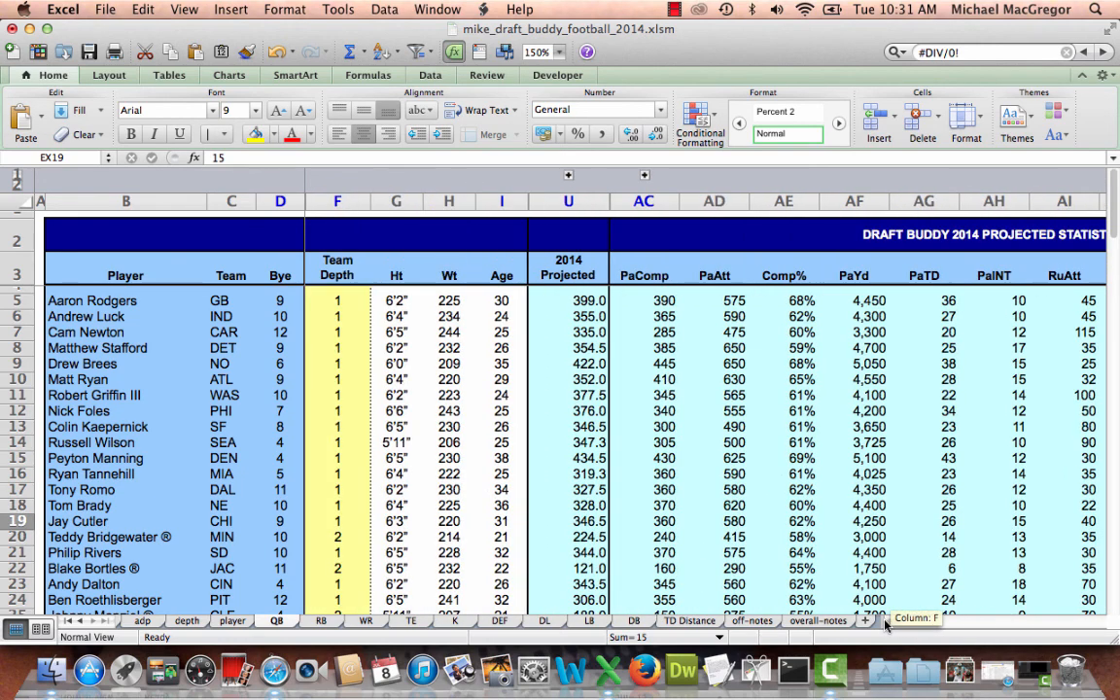
left_click(582, 300)
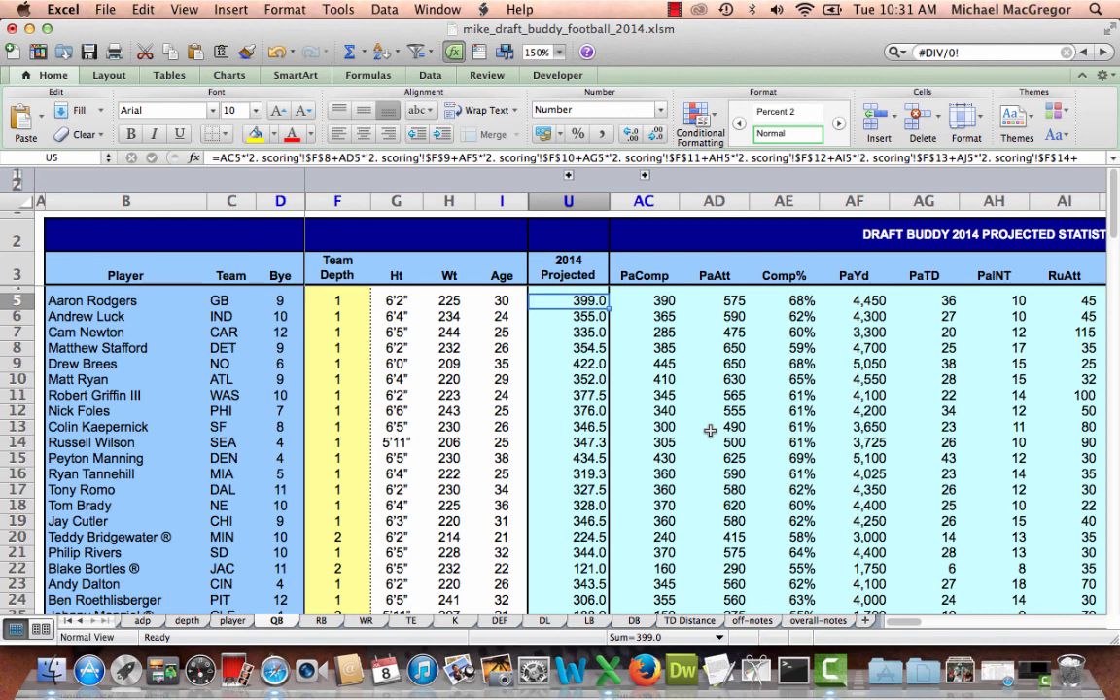
left_click(569, 458)
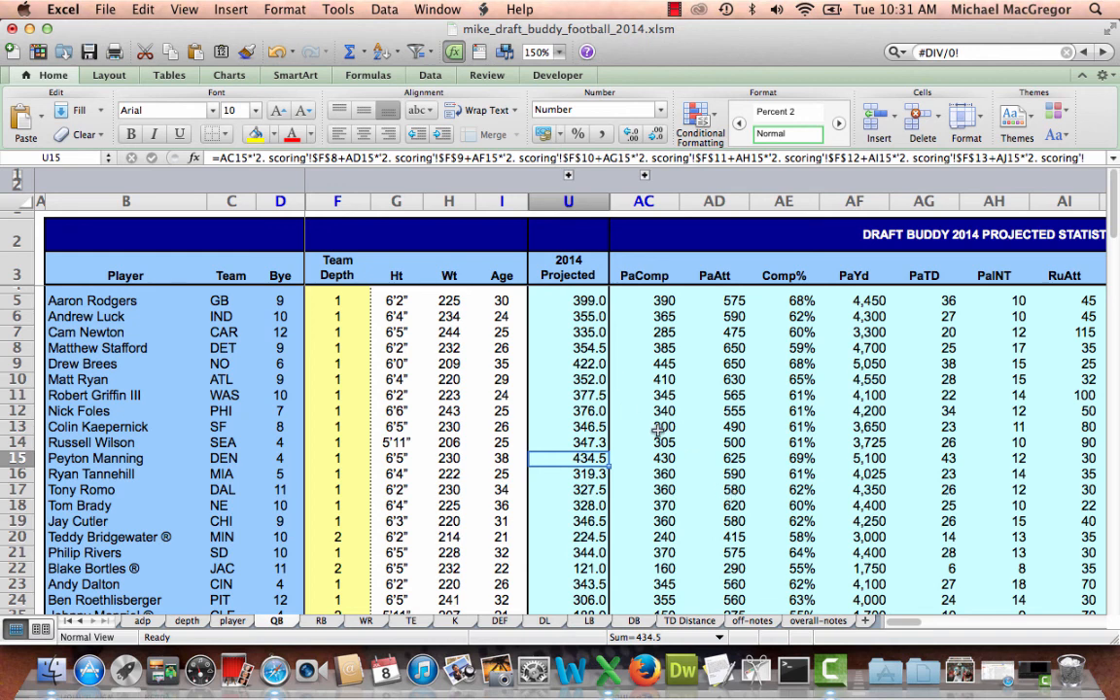
- Open the 2a. custom scoring sheet and show it at 150% zoom
left_click(66, 621)
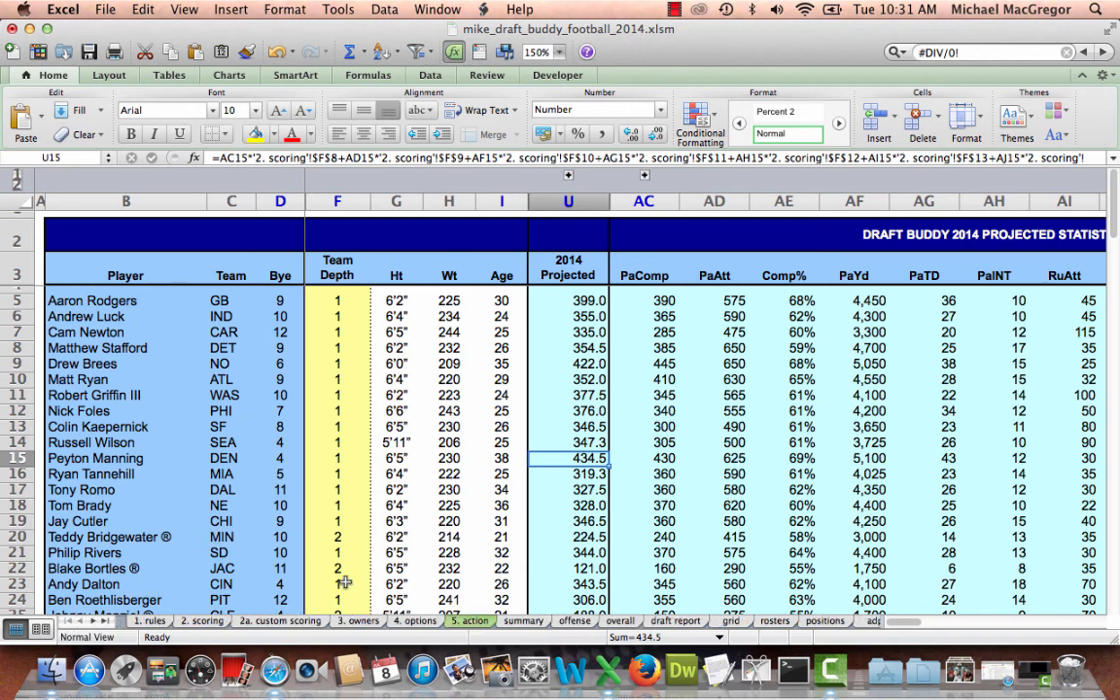
left_click(280, 620)
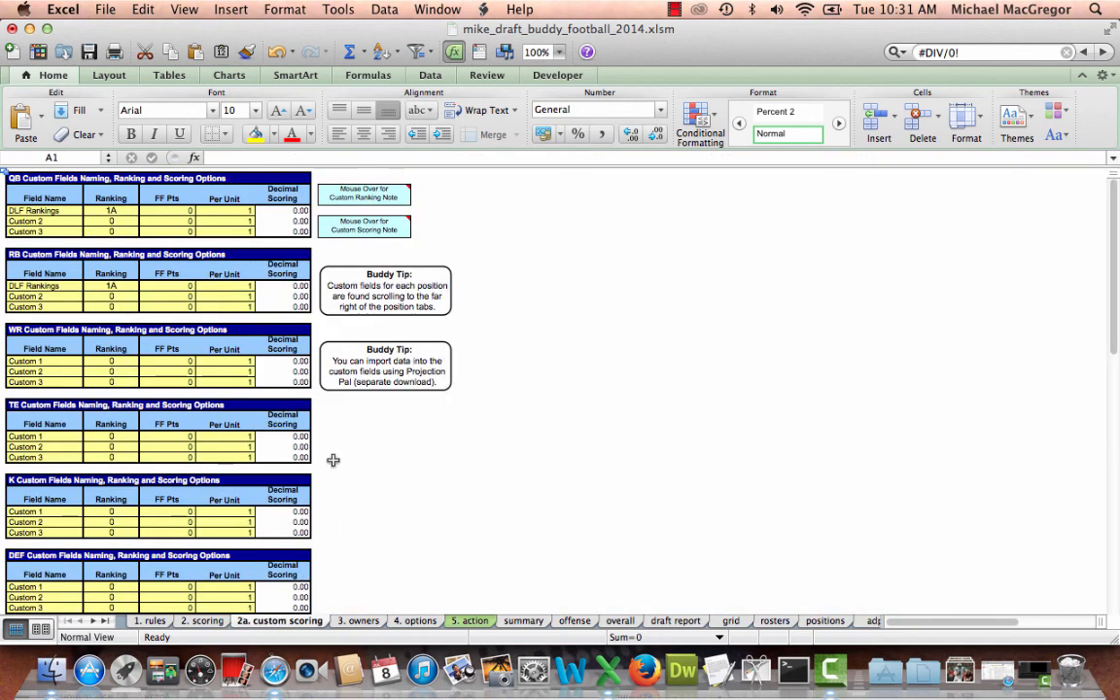
left_click(556, 54)
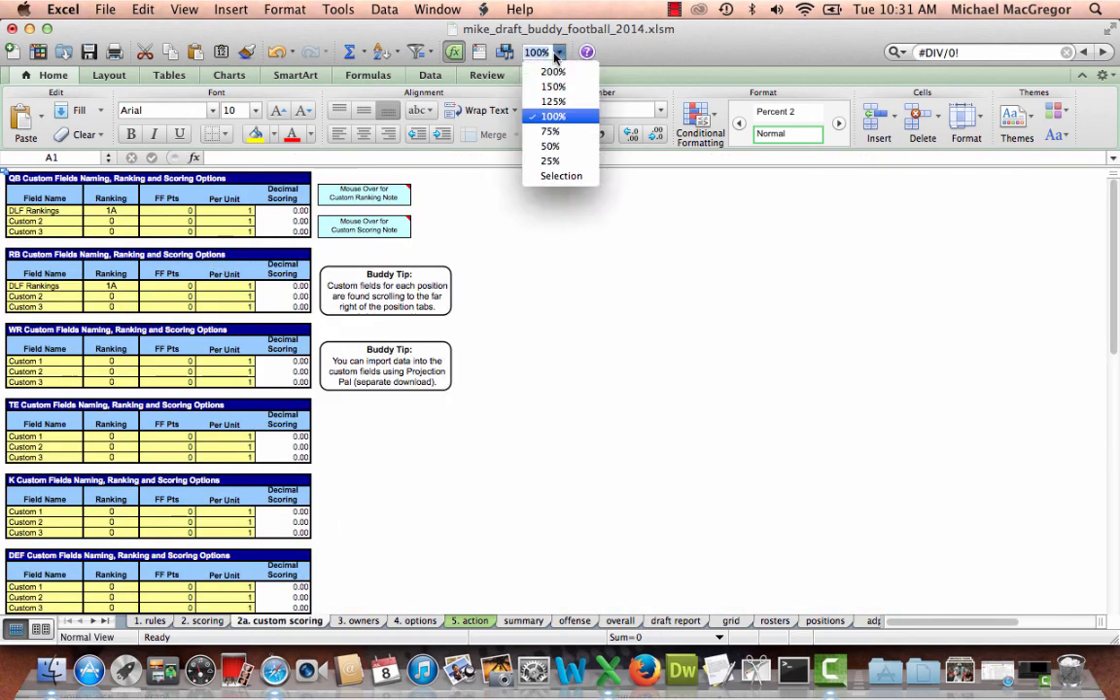
left_click(552, 86)
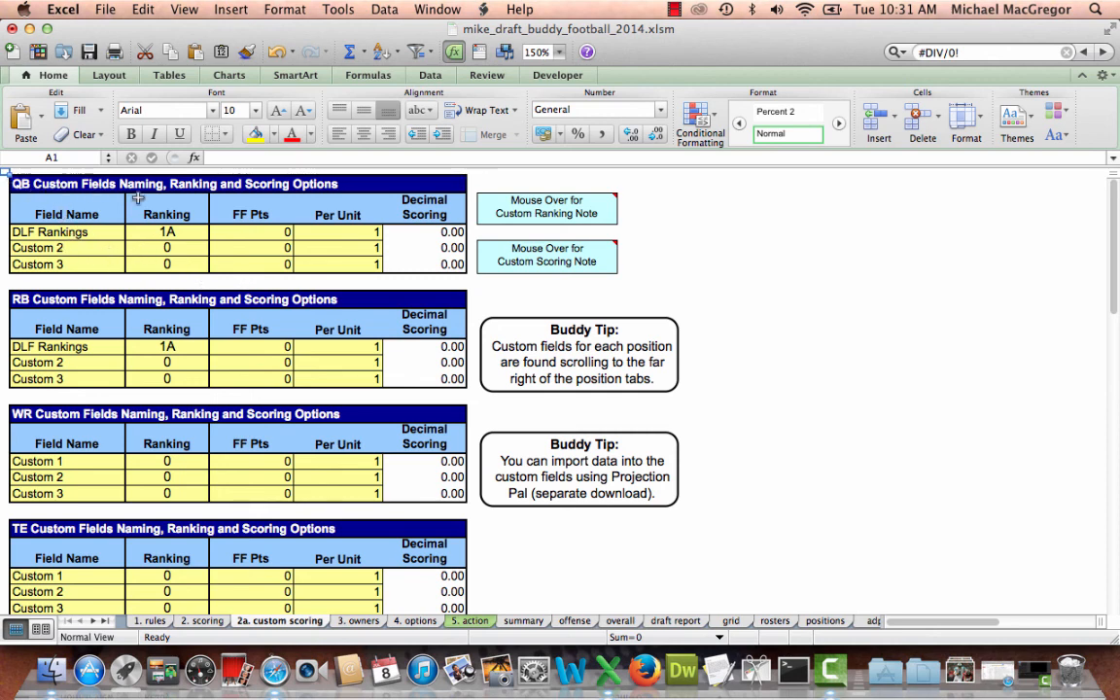
- Review the QB DLF Rankings field name, its available ranking options and the custom ranking note
left_click(48, 230)
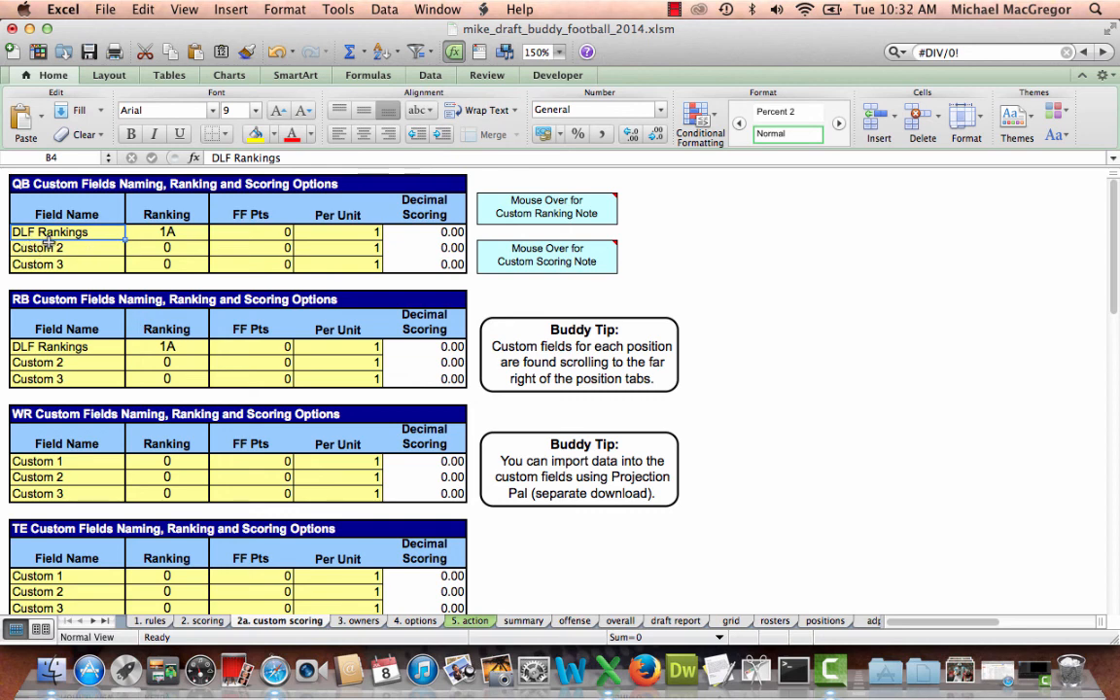
left_click(170, 232)
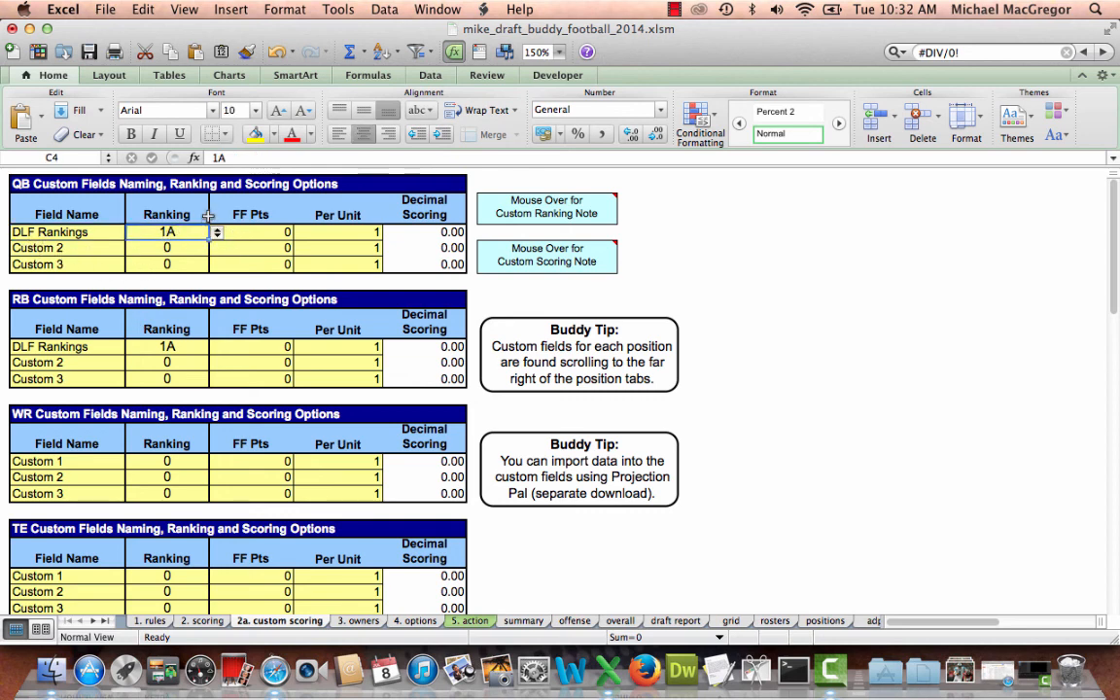
left_click(218, 235)
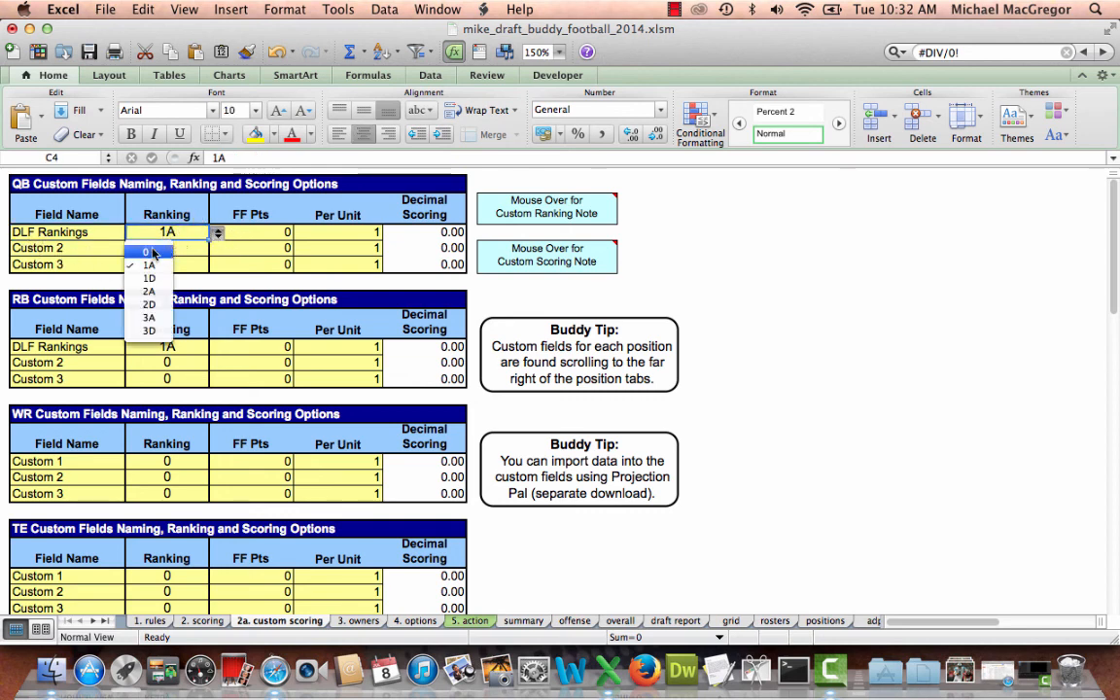
key("Escape")
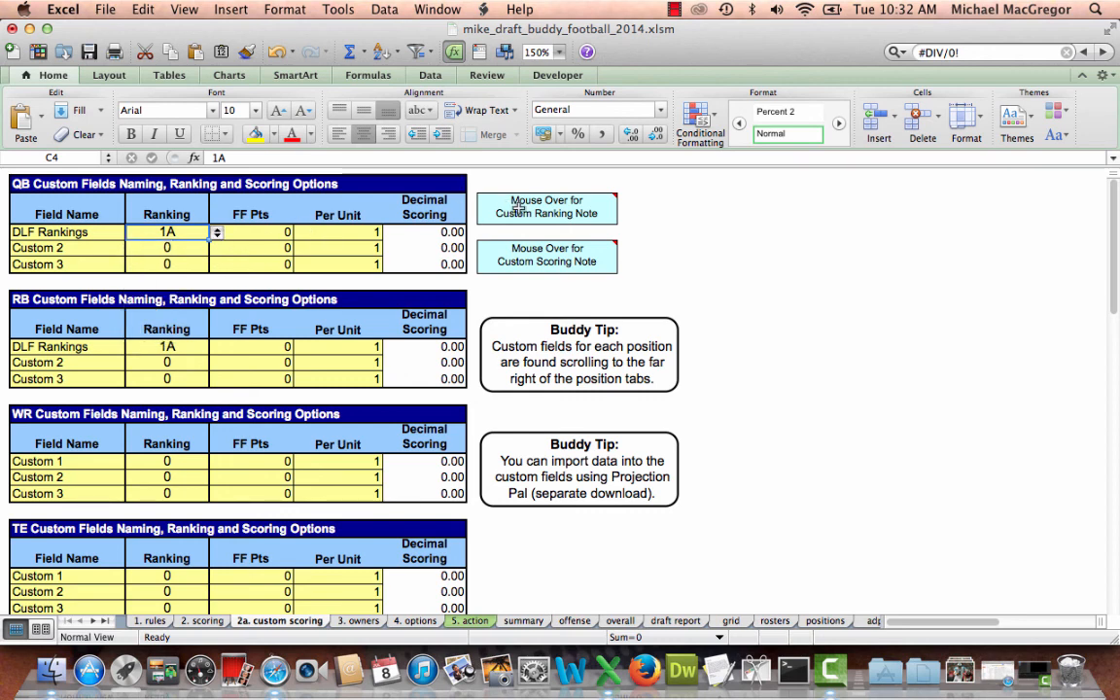
mouse_move(569, 219)
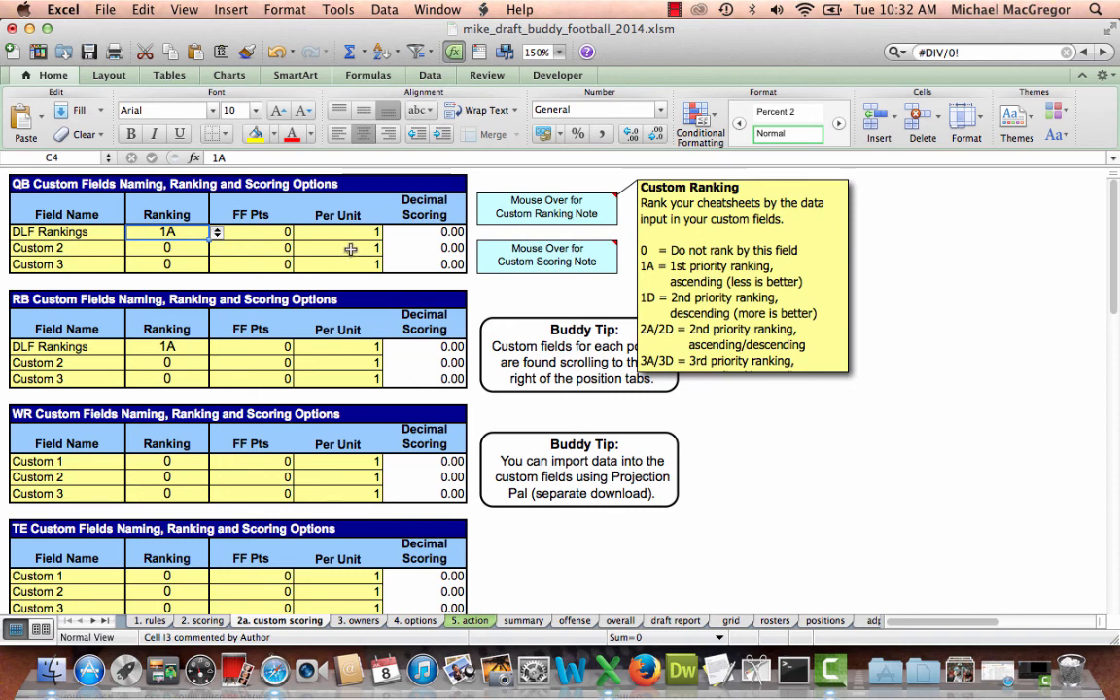
left_click(279, 236)
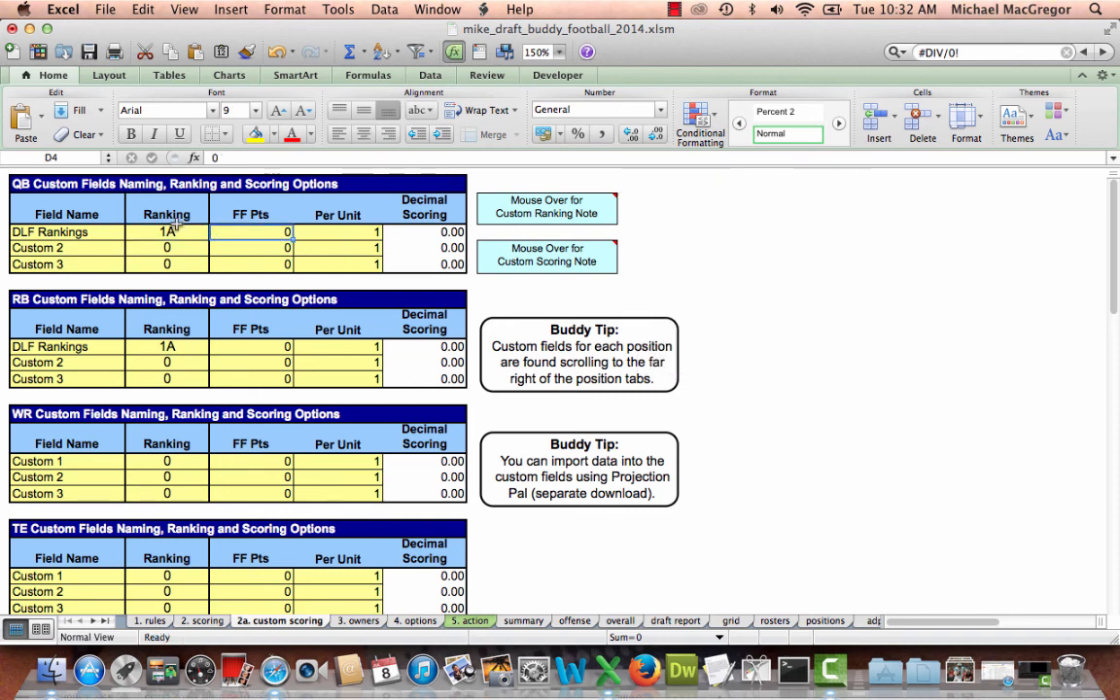
left_click(6, 172)
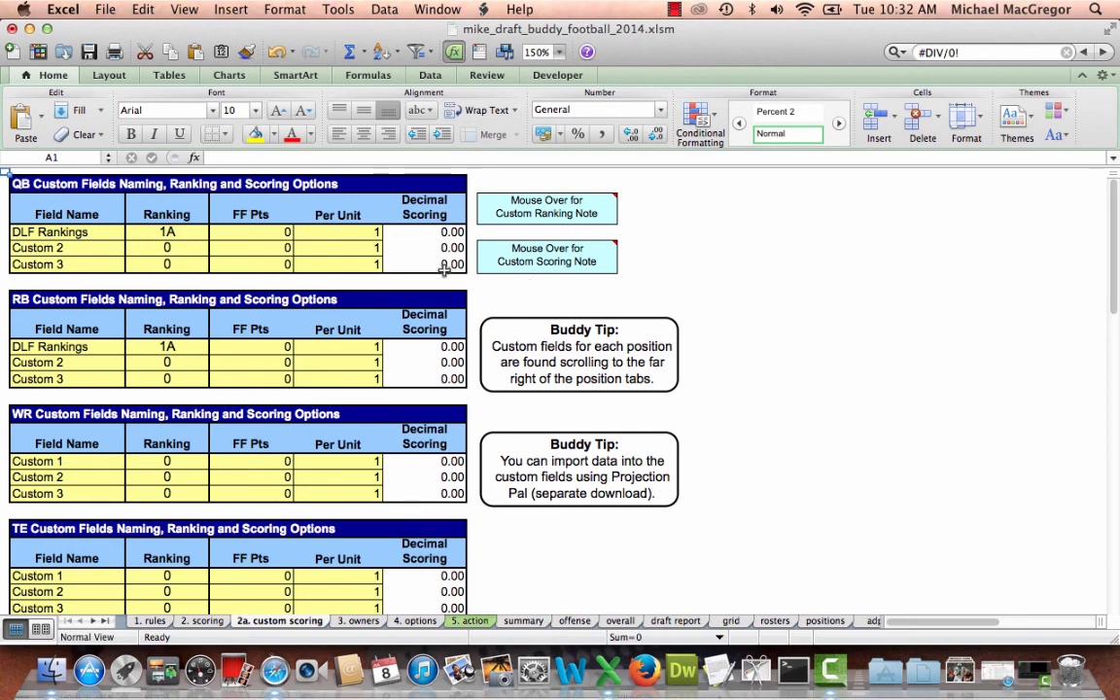
- Switch to Safari and open the Dynasty RB Rankings page on Dynasty League Football to view its rankings table
left_click(275, 671)
scroll(486, 284, "up", 7)
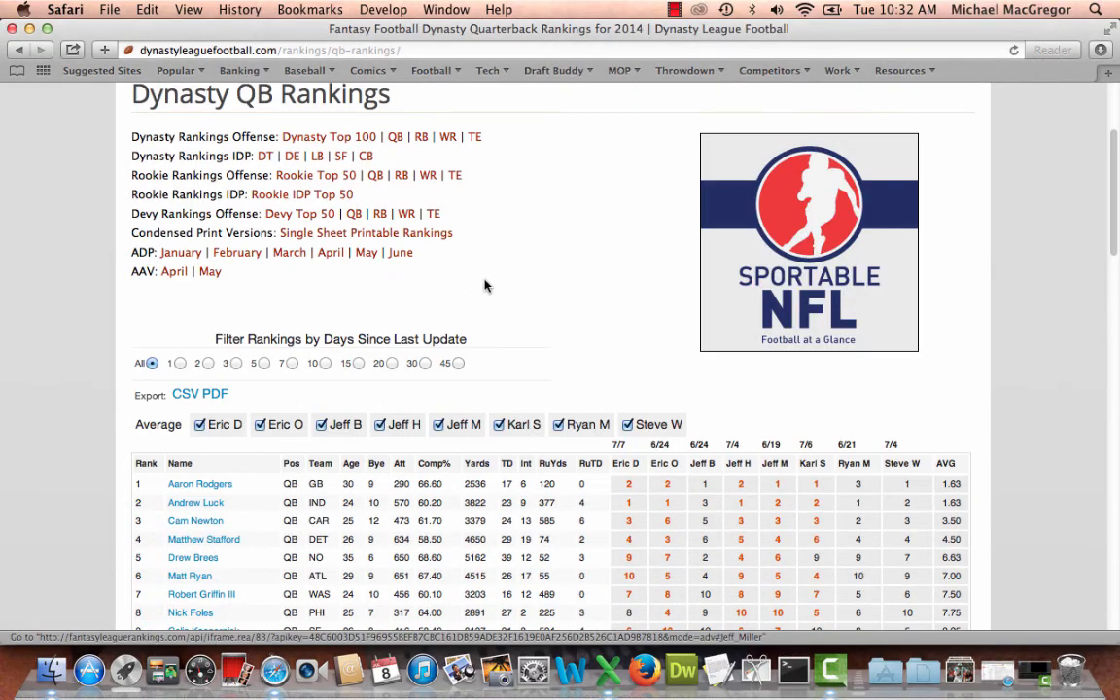
left_click(421, 332)
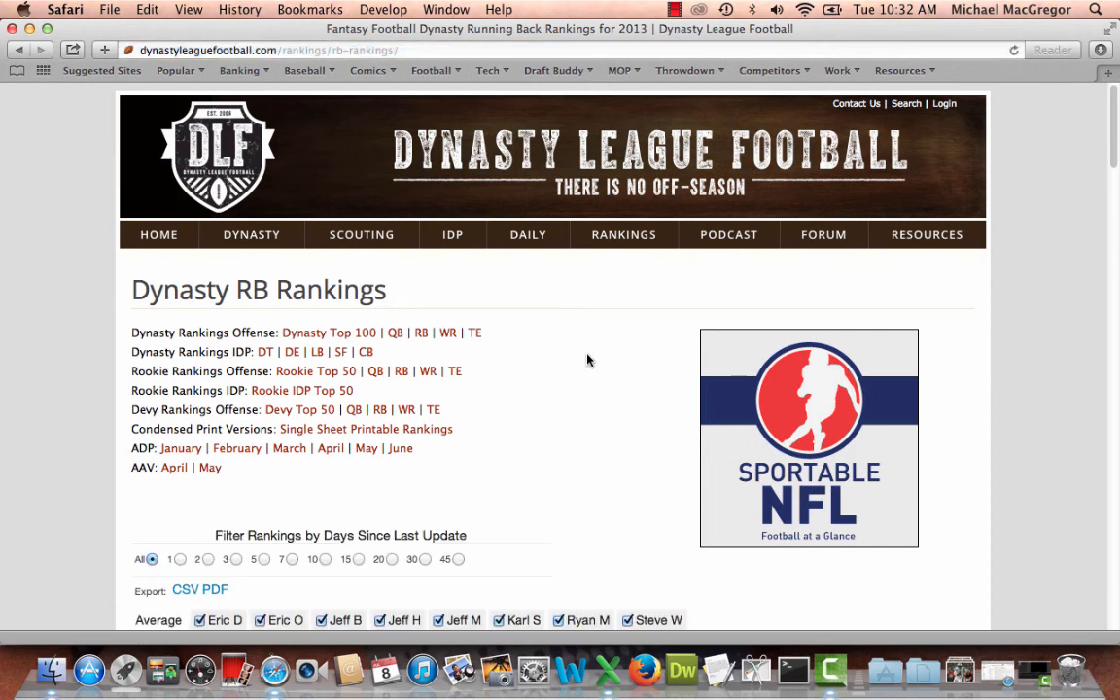
scroll(586, 360, "down", 7)
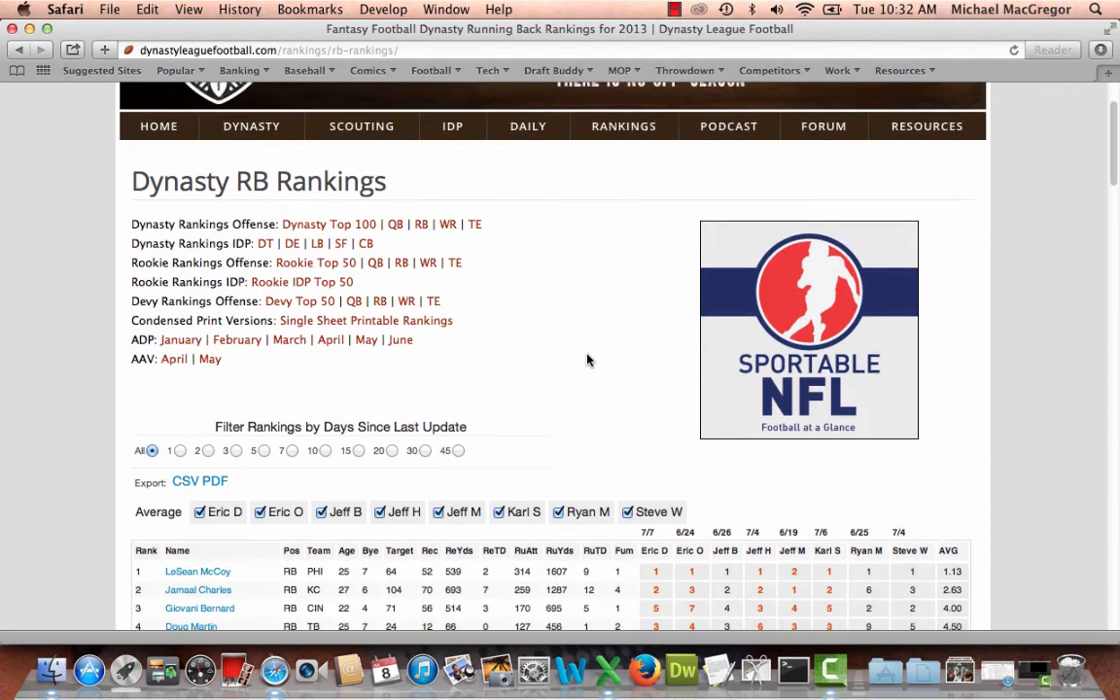
scroll(586, 360, "down", 4)
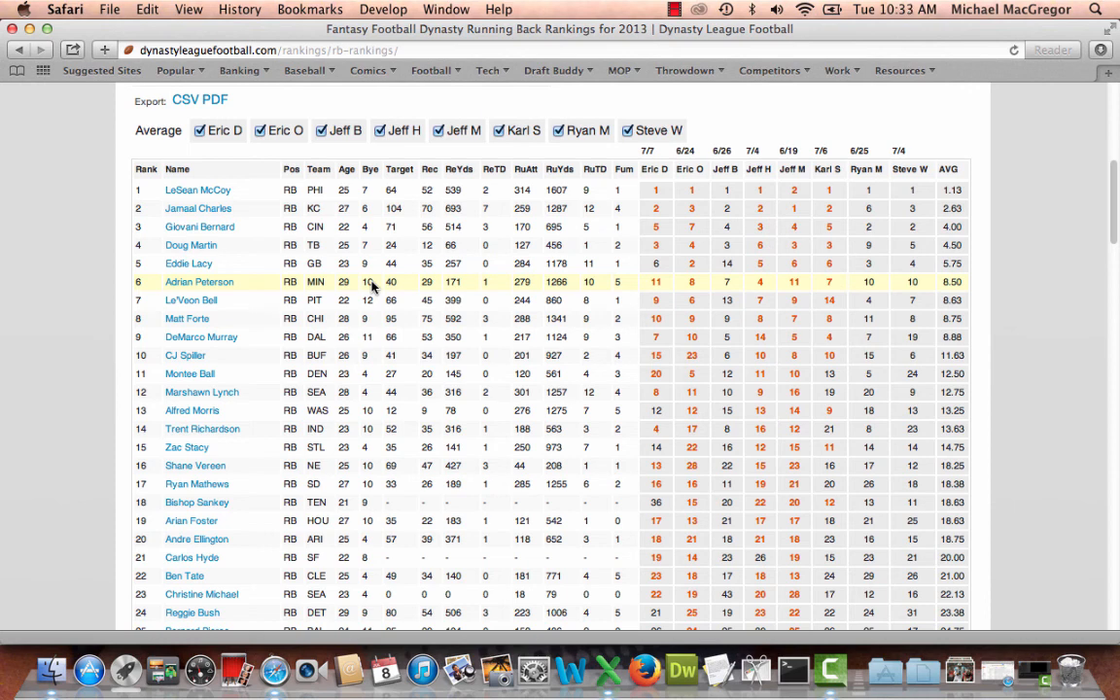
- Switch to Excel and open the RB Raw sheet in mike_projection_pal_football_2014.xls
left_click(608, 671)
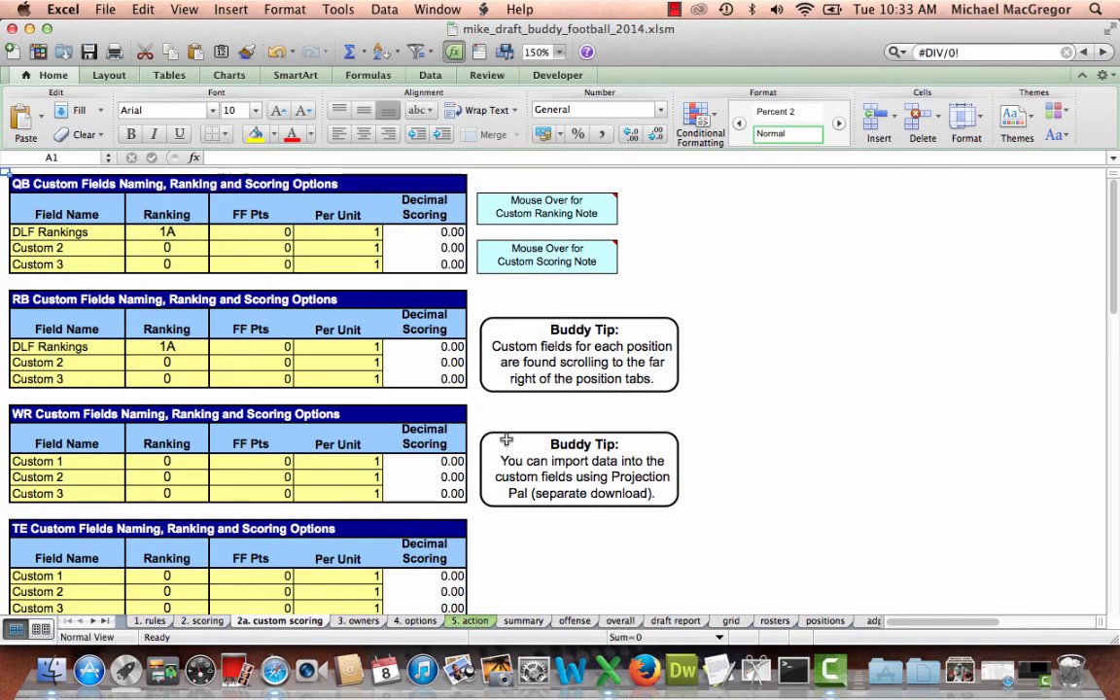
left_click(436, 9)
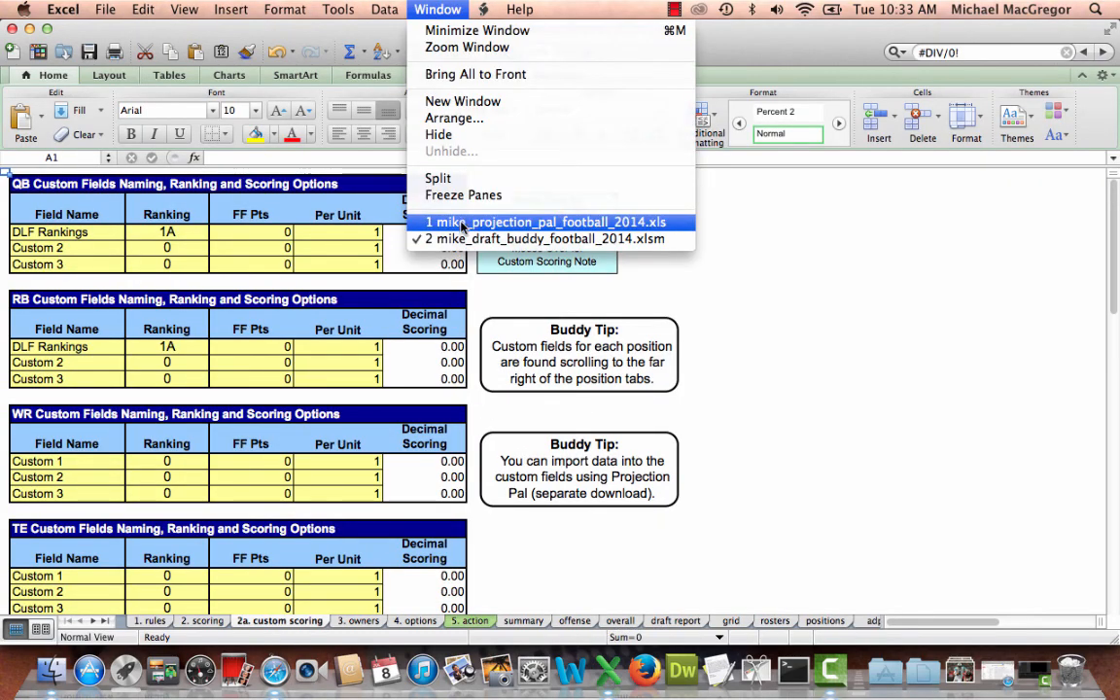
left_click(486, 218)
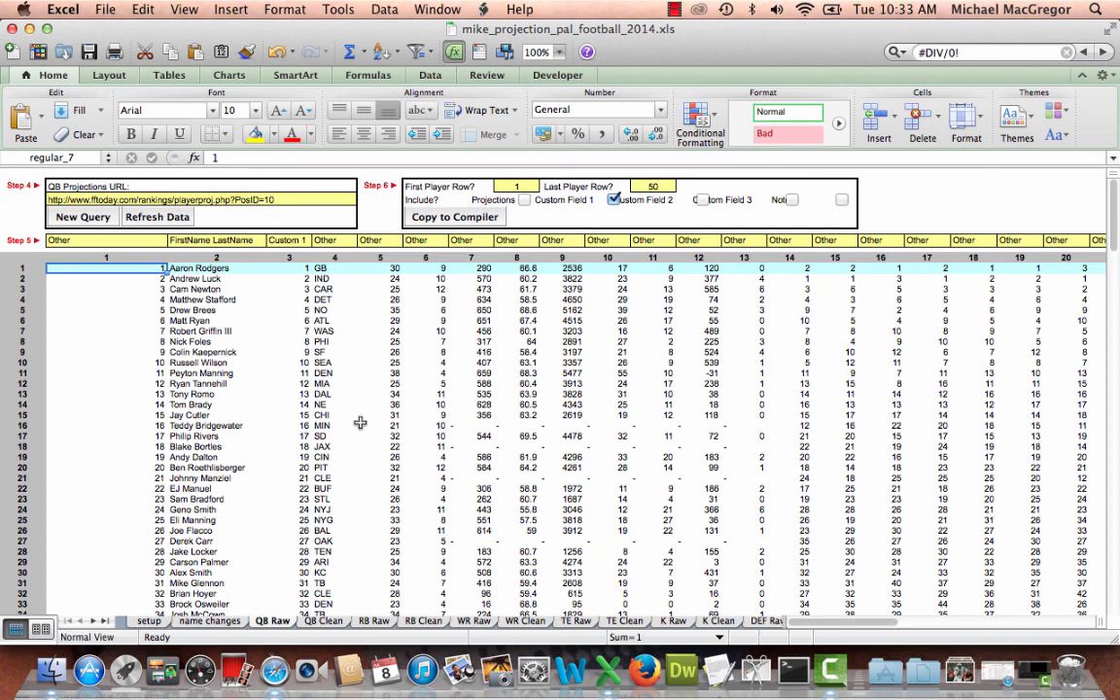
left_click(372, 622)
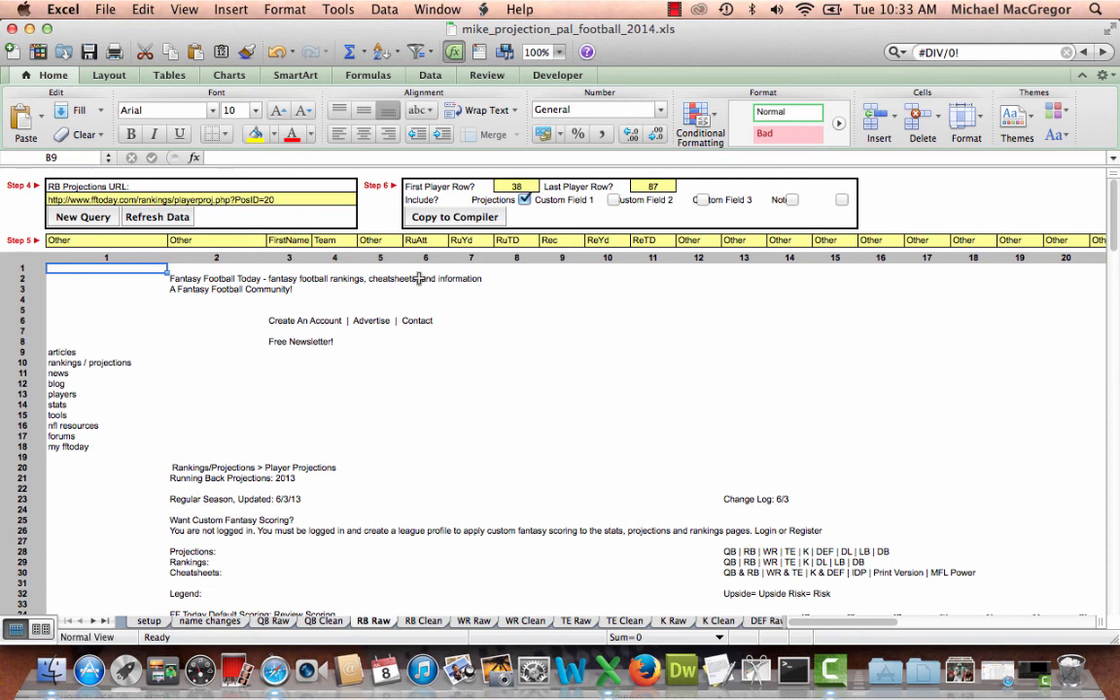
- Copy the full RB rankings table, ranks 1 to 100, from the website into the RB Raw sheet starting at cell B9
left_click(273, 671)
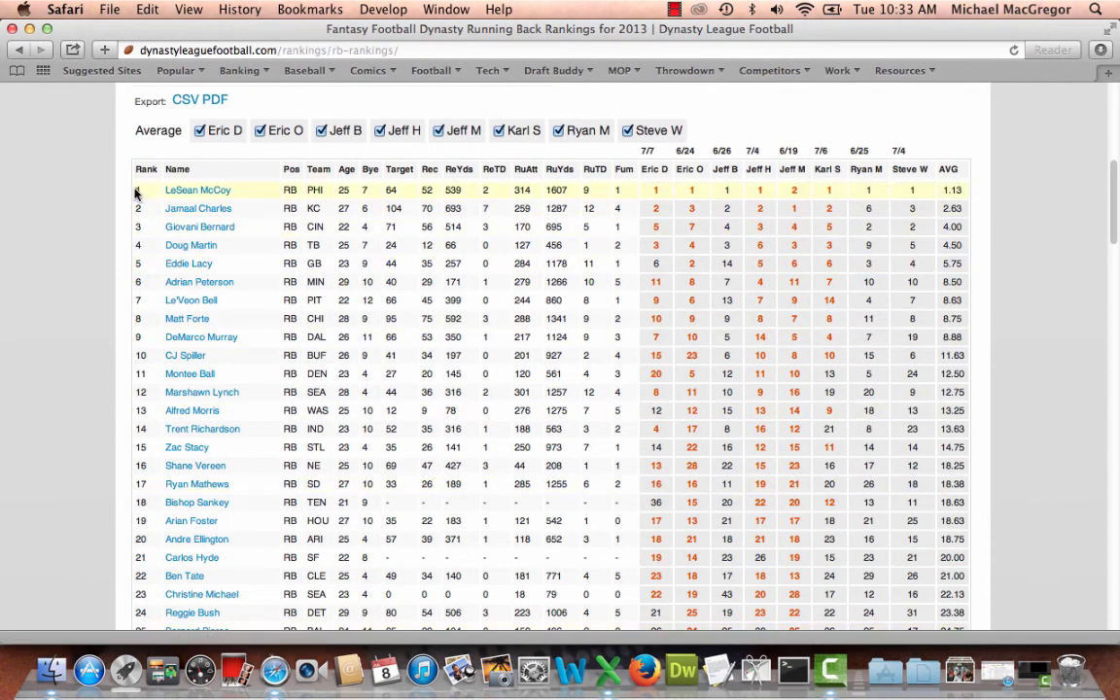
left_click_drag(135, 192, 957, 476)
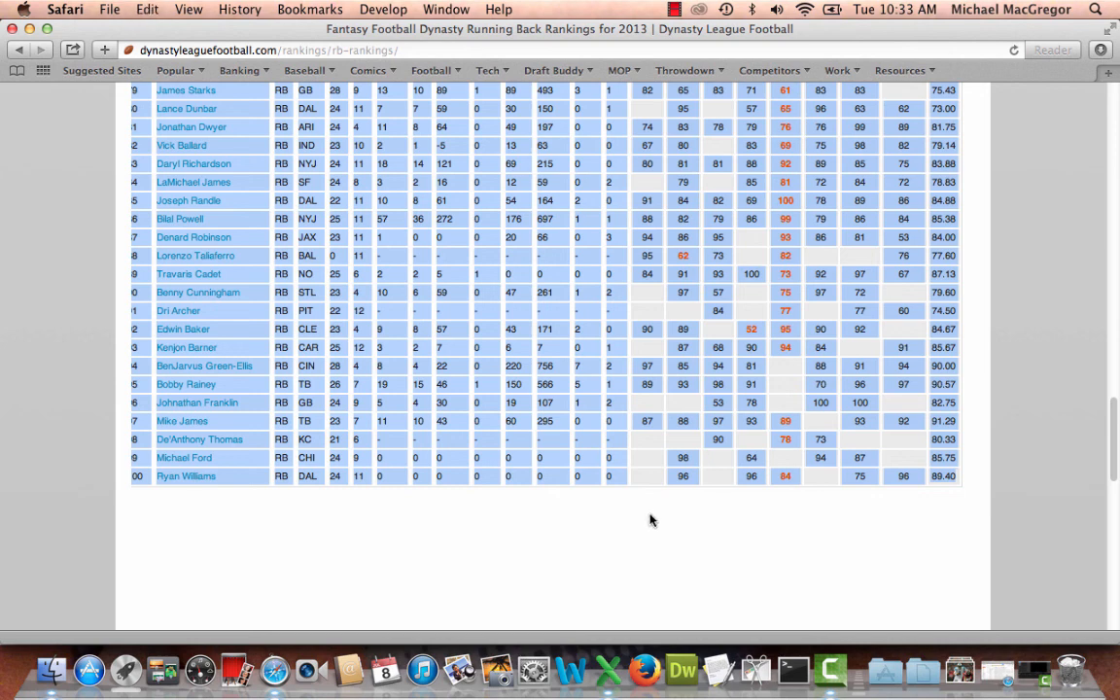
left_click(610, 671)
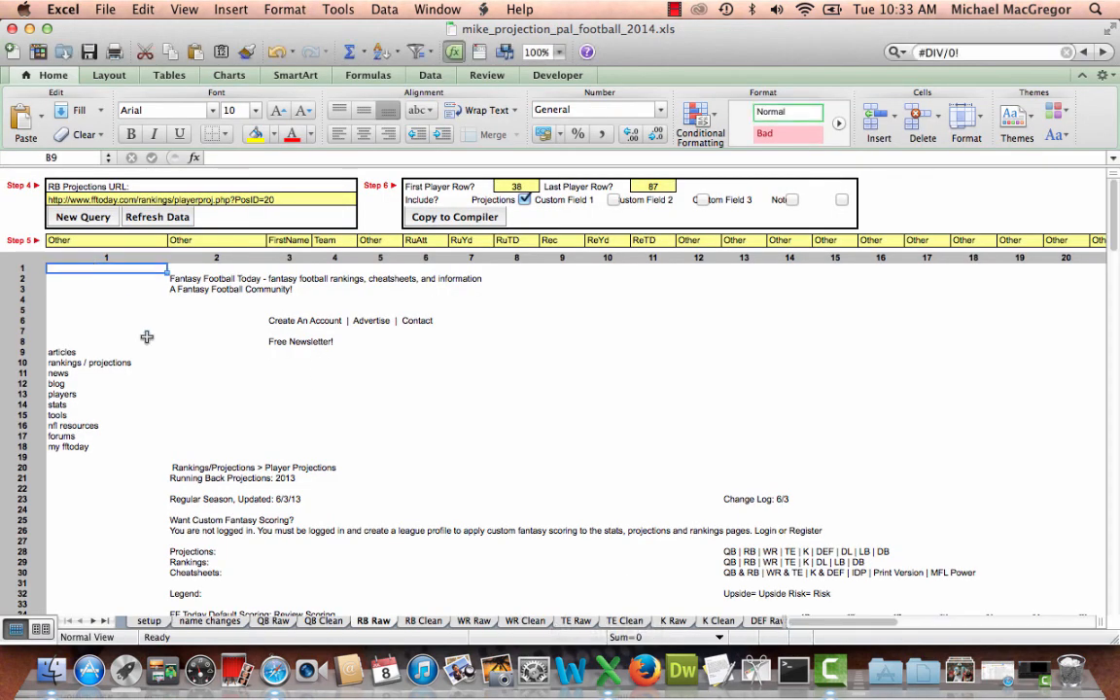
key("super+v")
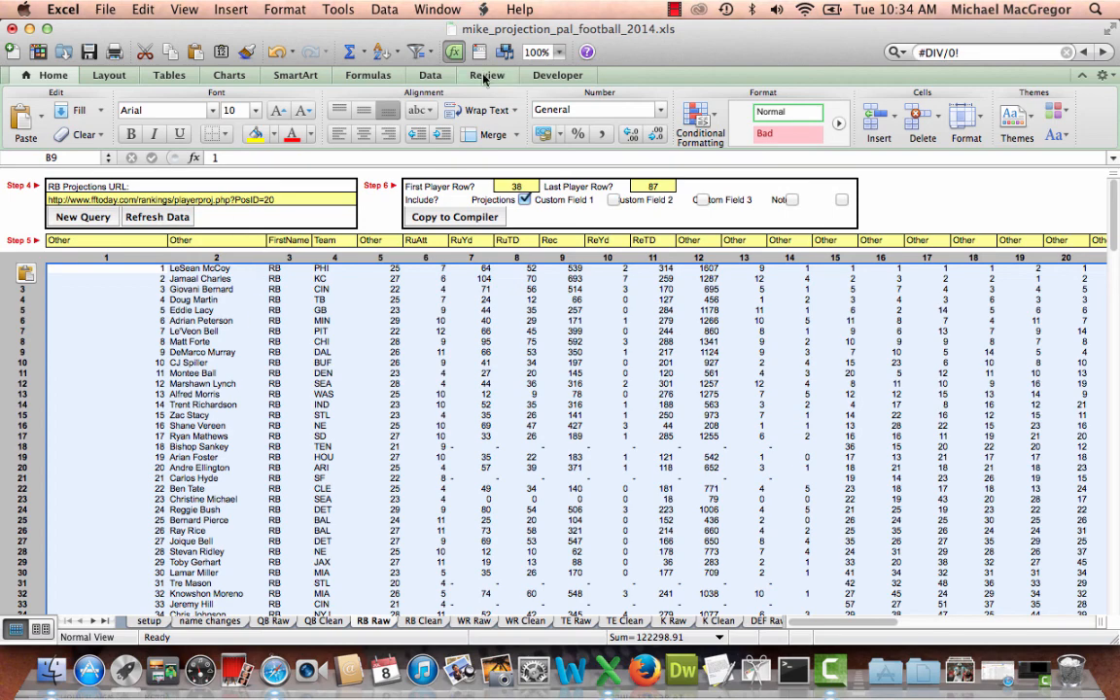
- Show the RB Raw sheet at 150% zoom and select the first pasted rank in cell B9
left_click(559, 51)
left_click(555, 85)
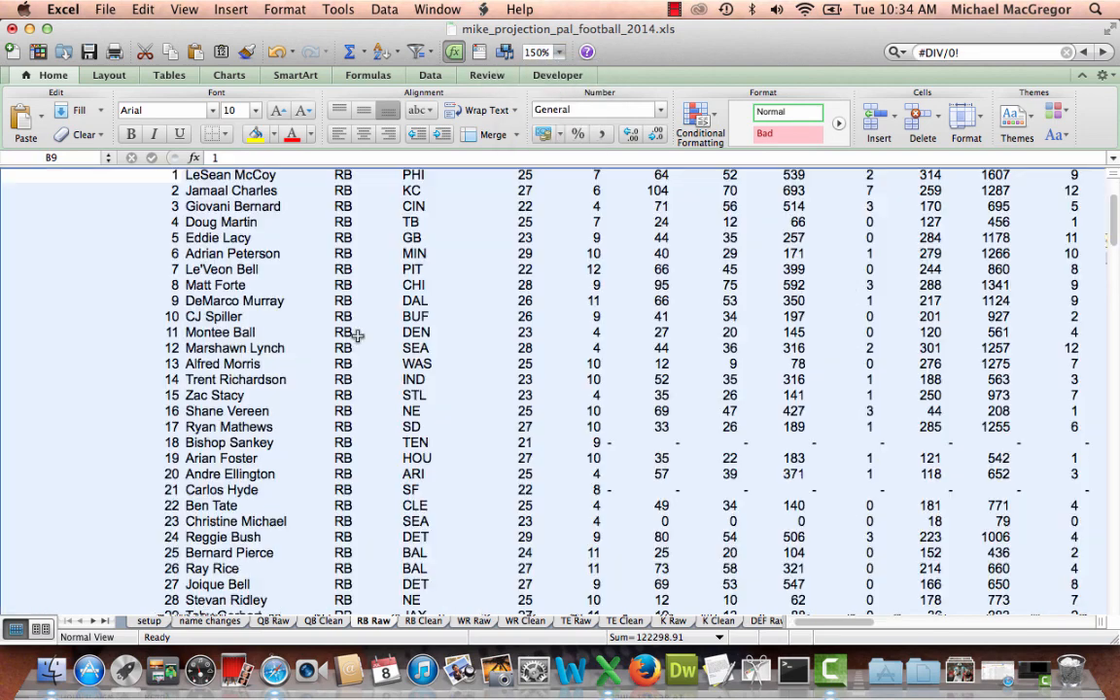
left_click(319, 383)
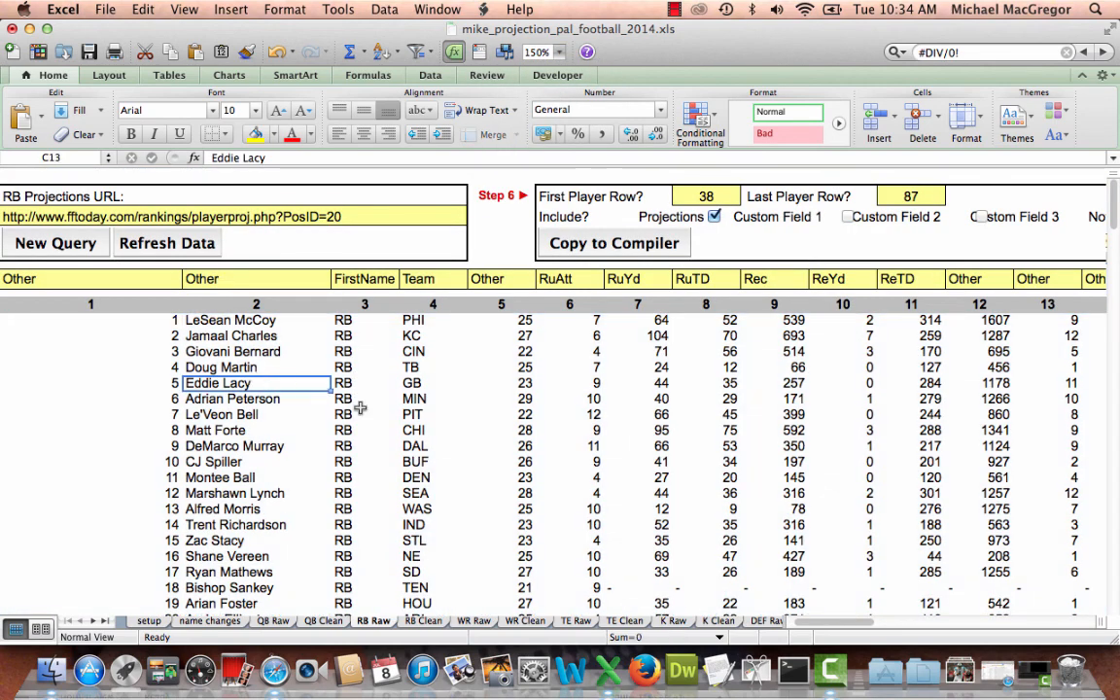
left_click(152, 320)
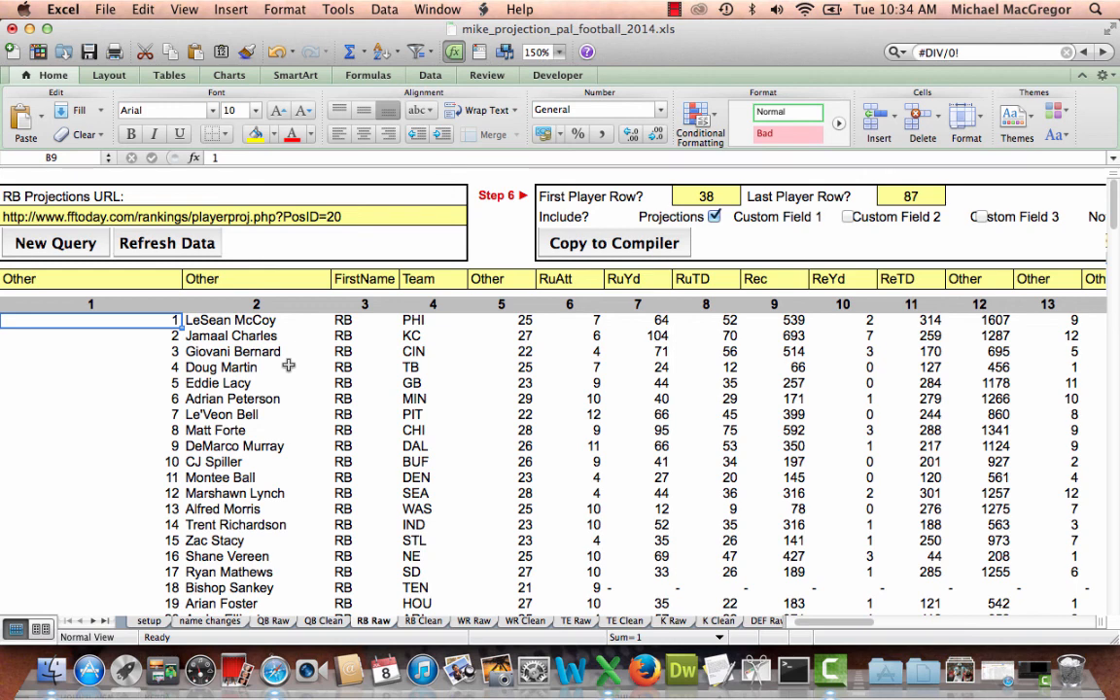
- Set the Step 5 heading of column 2 to FirstName LastName
left_click(311, 279)
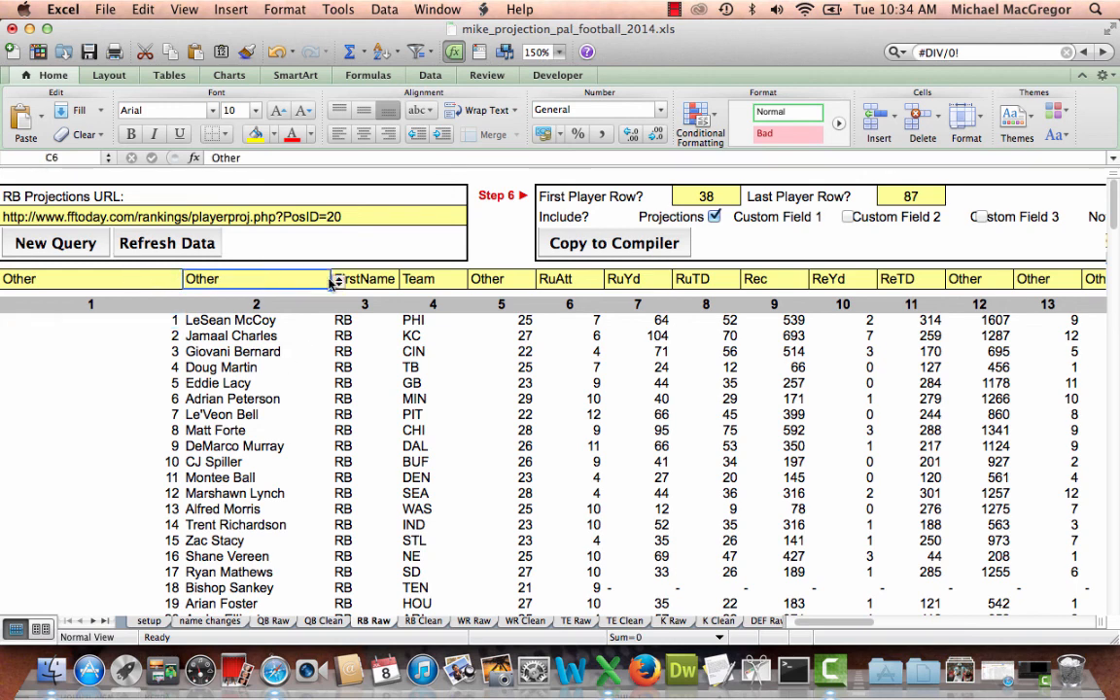
left_click(339, 282)
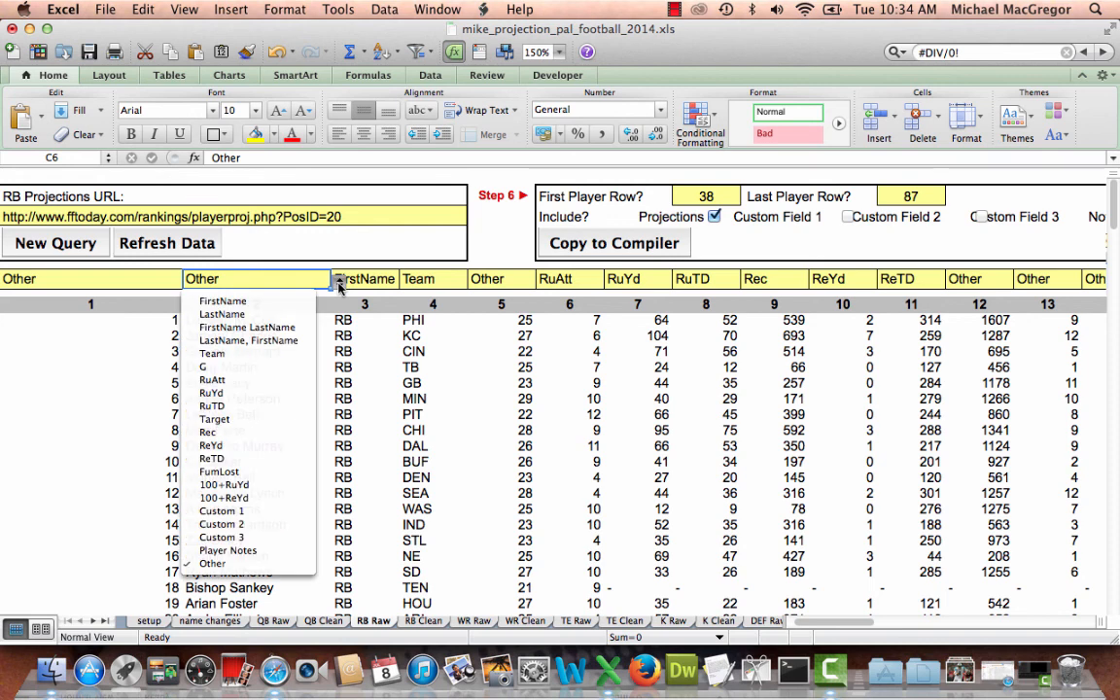
left_click(296, 327)
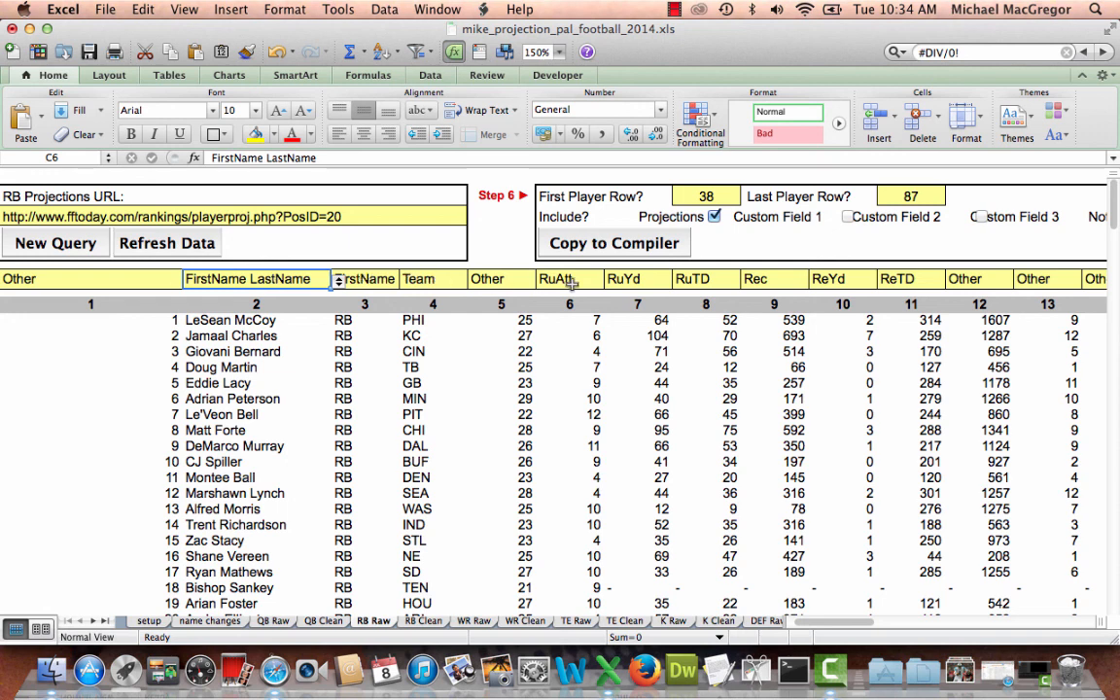
- Compare the pasted RB data with the Step 5 headings across the first player row, out to column 24
left_click(589, 321)
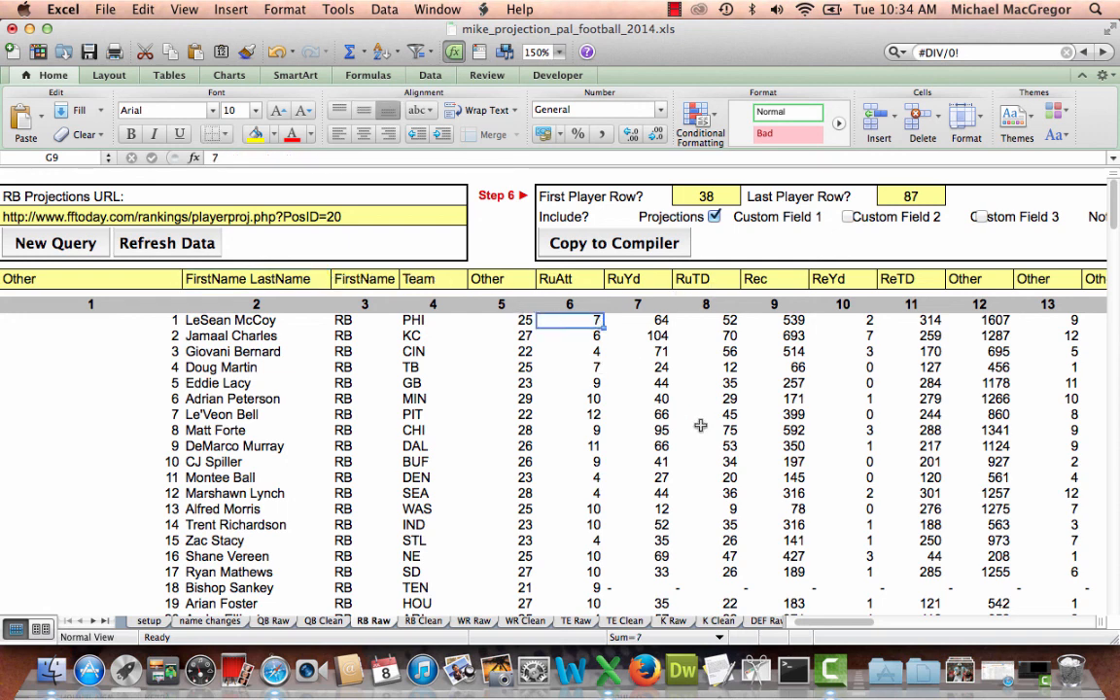
key("Right")
key("Right")
key("Left")
key("Left")
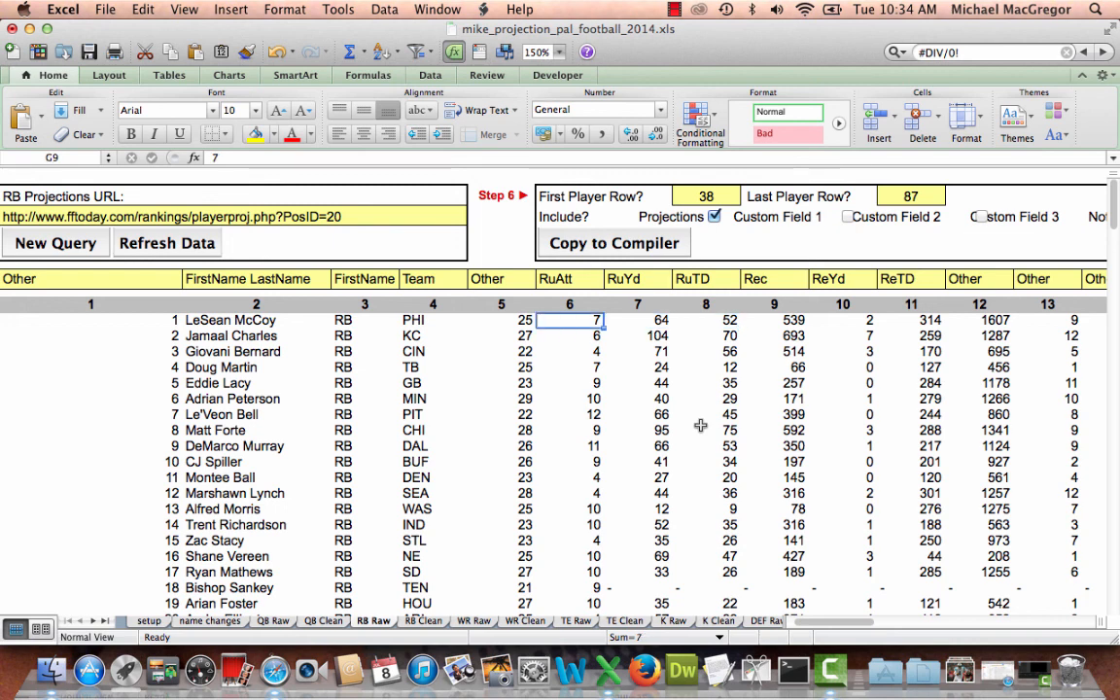
key("Left")
key("Left")
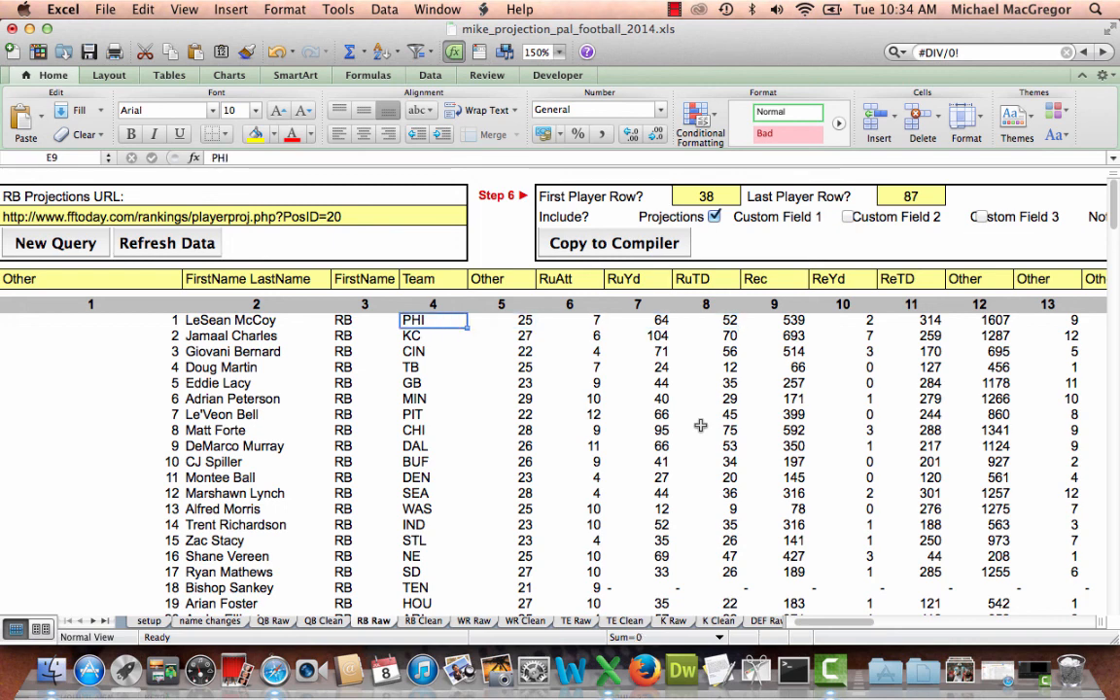
key("Right")
key("Right")
key("Right")
key("Right")
key("Right")
key("Right")
key("Right")
key("Right")
key("Right")
key("Right")
key("Right")
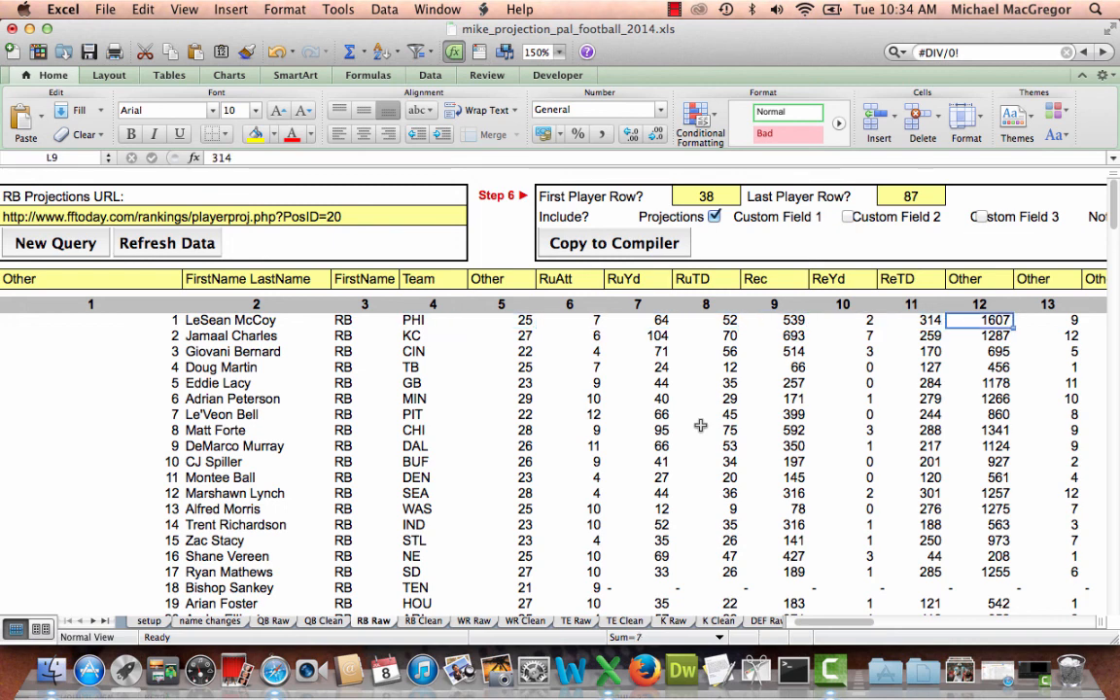
key("Right")
key("Right")
key("Right")
key("Right")
key("Right")
key("Right")
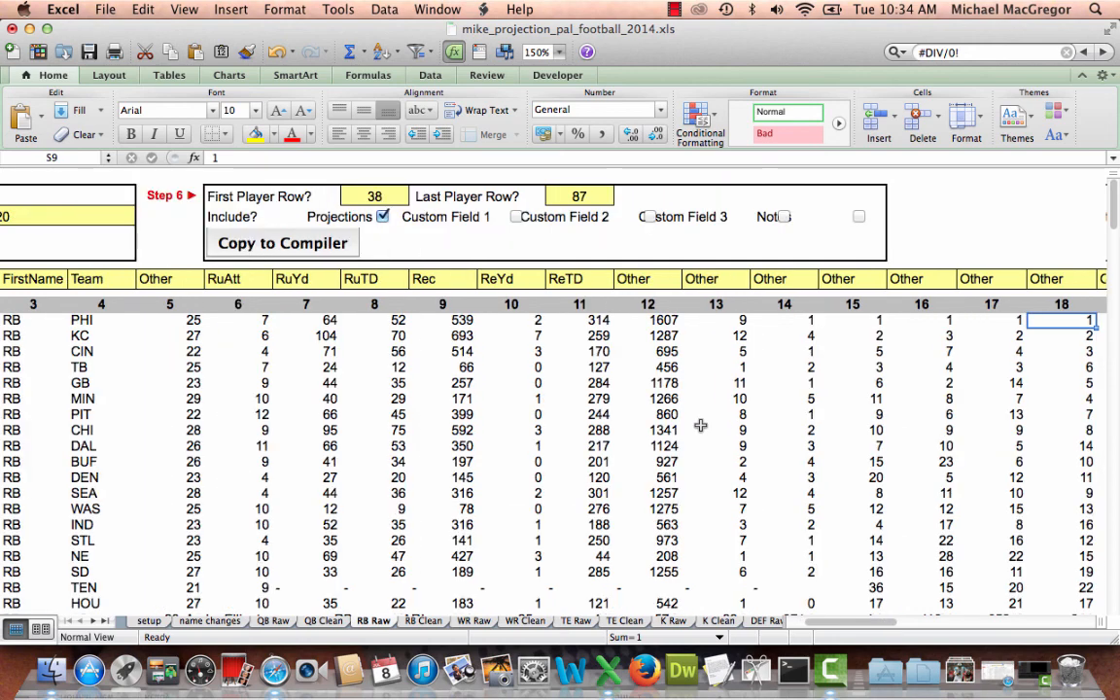
key("Right")
key("Right")
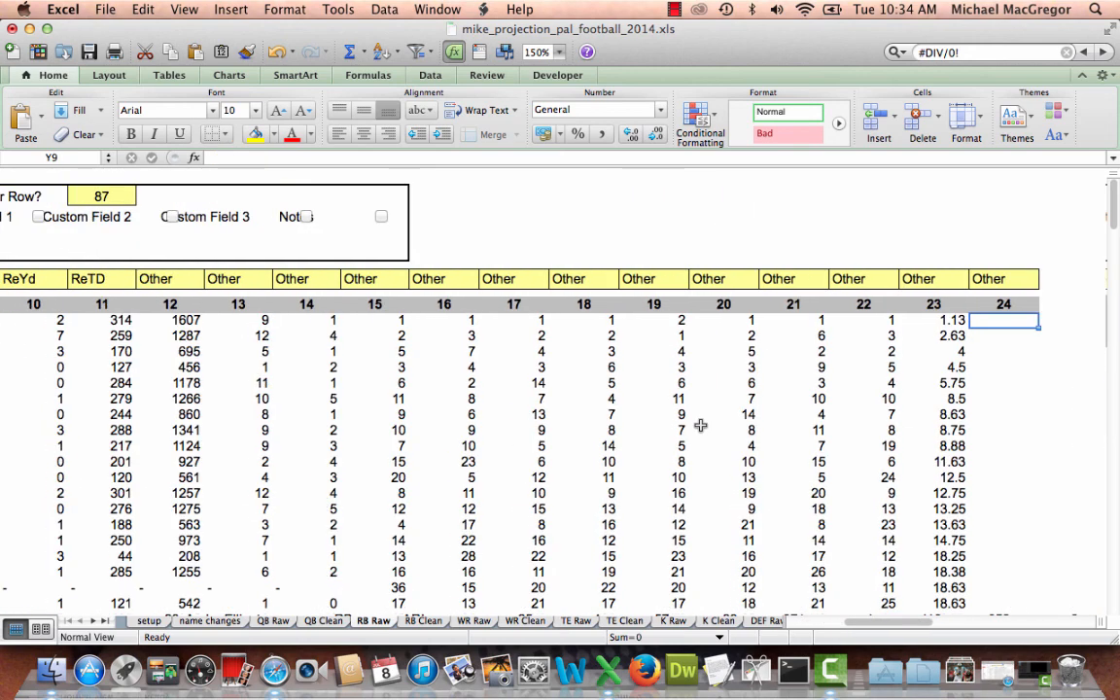
key("Left")
key("Left")
key("Left")
key("Left")
key("Left")
key("Left")
key("Left")
key("Left")
key("Left")
key("Left")
key("Left")
key("Left")
key("Left")
key("Left")
key("Left")
key("Left")
key("Left")
key("Left")
key("Left")
key("Left")
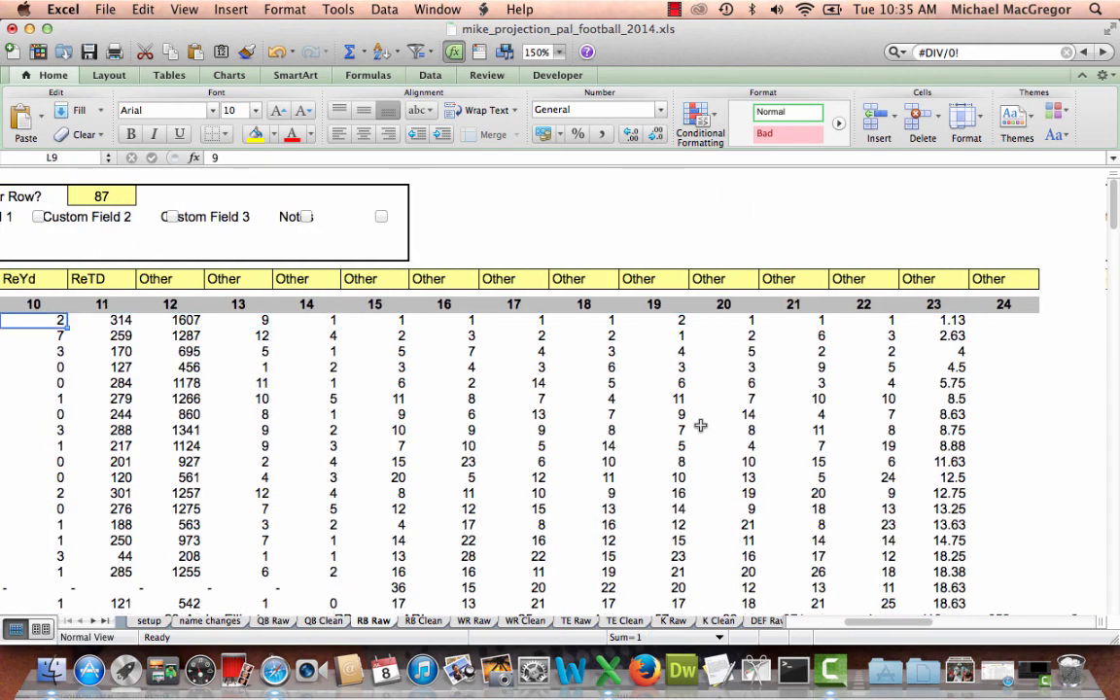
key("Left")
key("Left")
key("Left")
key("Right")
key("Right")
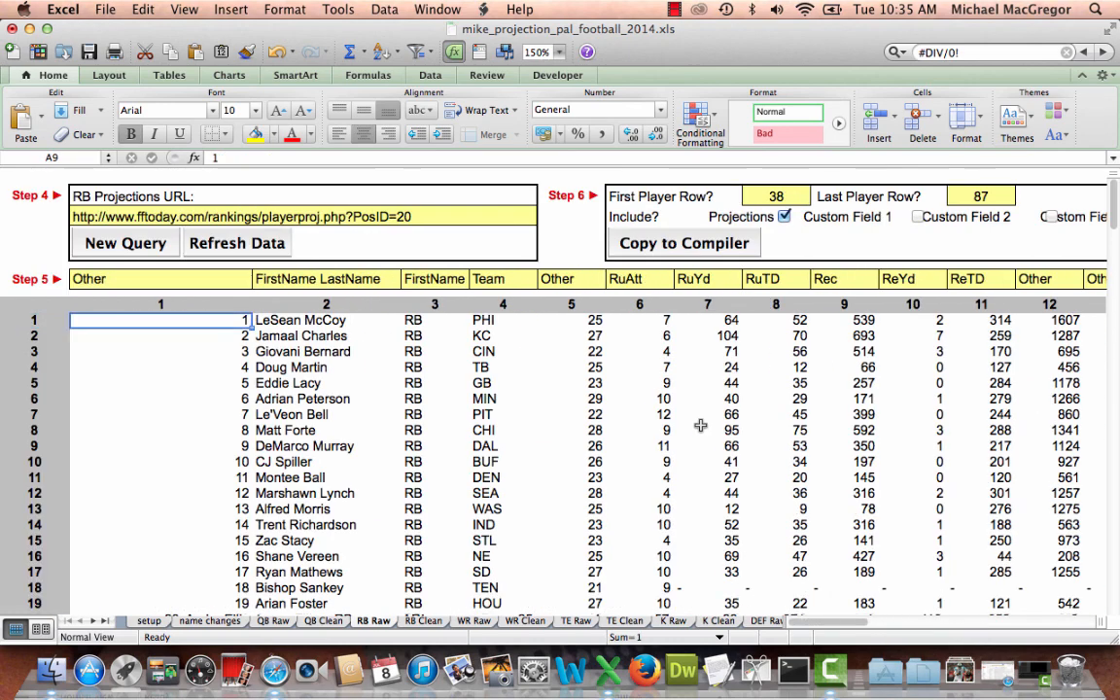
- Copy the Other heading from column 1 over the Step 5 headings of columns 3 through 16
key("Left")
key("Down")
key("Up")
key("Up")
key("Up")
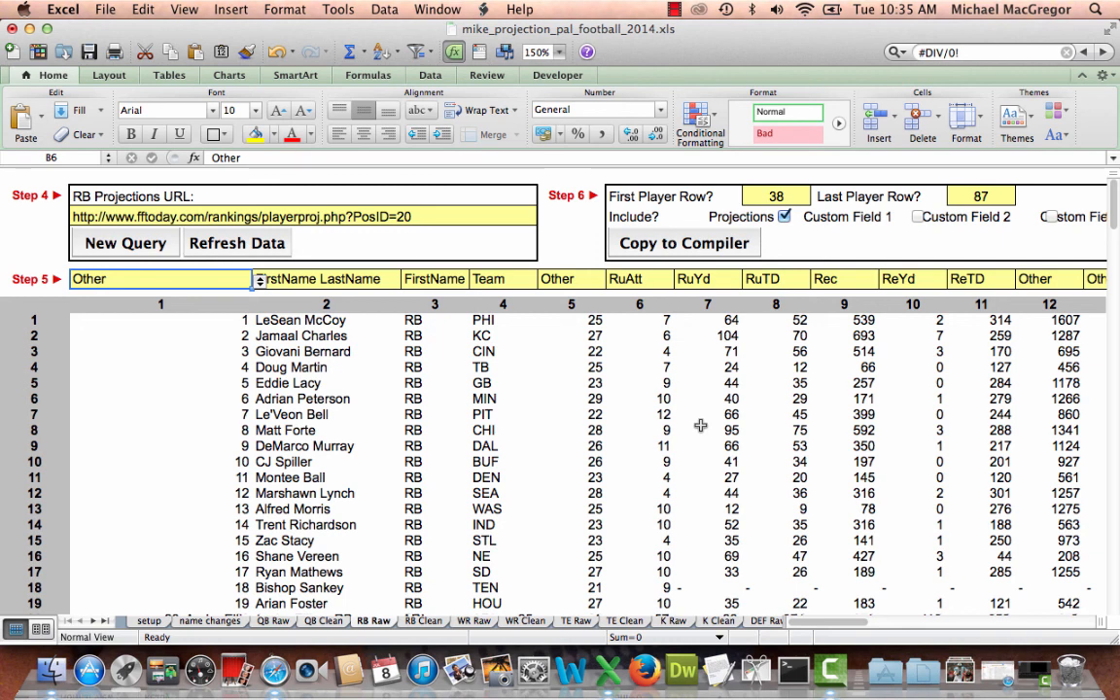
key("super+c")
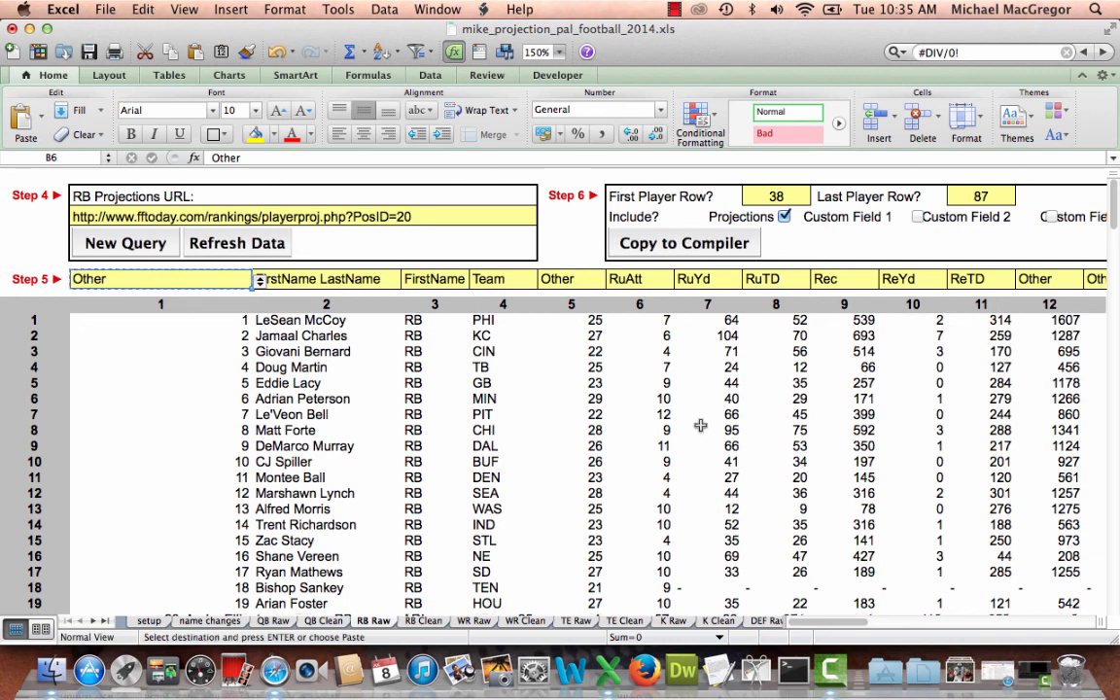
key("Right")
key("Right")
key("Right")
key("Left")
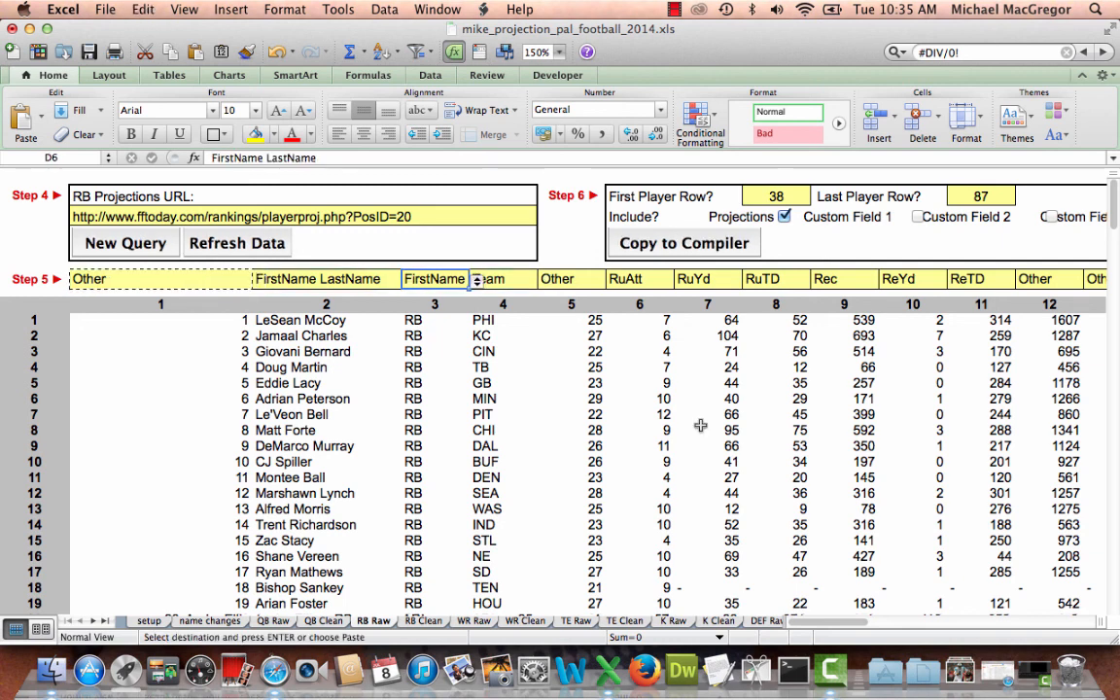
key("shift+Right")
key("shift+Right")
key("shift+Right")
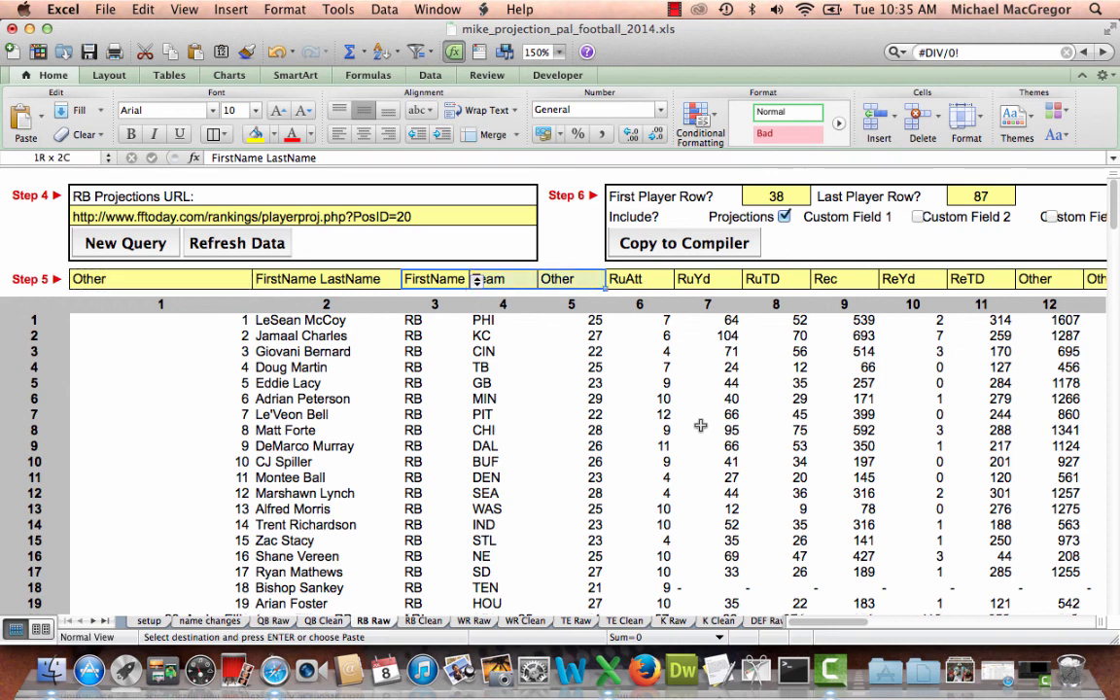
key("Left")
key("Left")
key("Right")
key("Right")
key("Right")
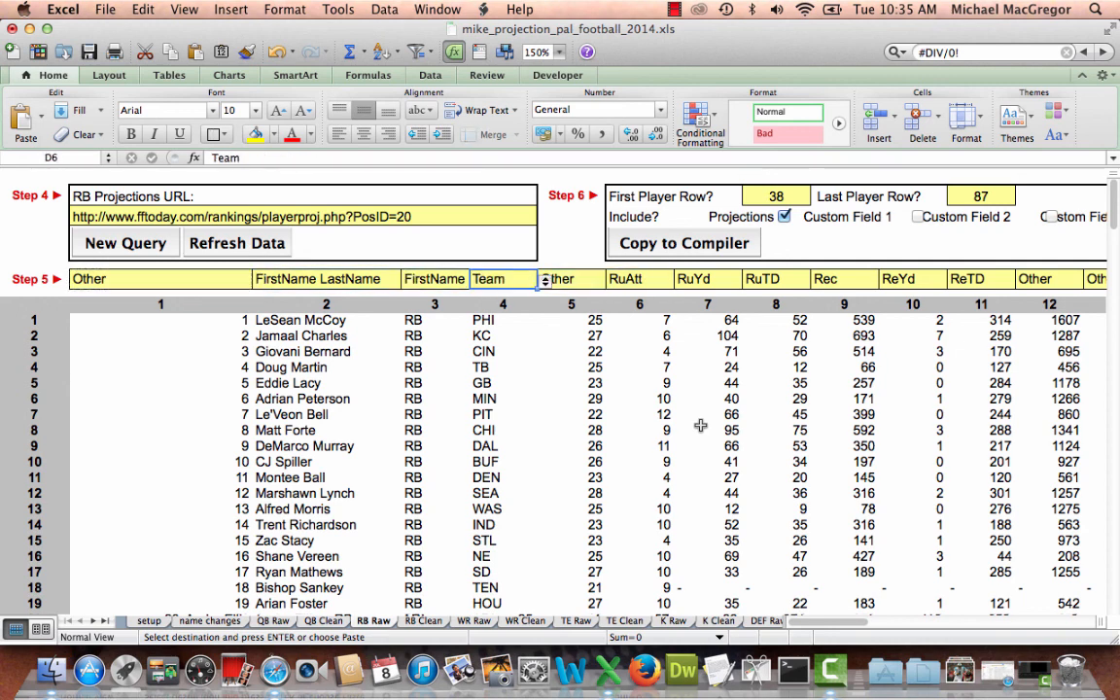
key("Left")
key("shift+Right")
key("shift+Right")
key("shift+Right")
key("shift+Right")
key("shift+Right")
key("shift+Right")
key("shift+Right")
key("shift+Right")
key("shift+Right")
key("shift+Right")
key("shift+Right")
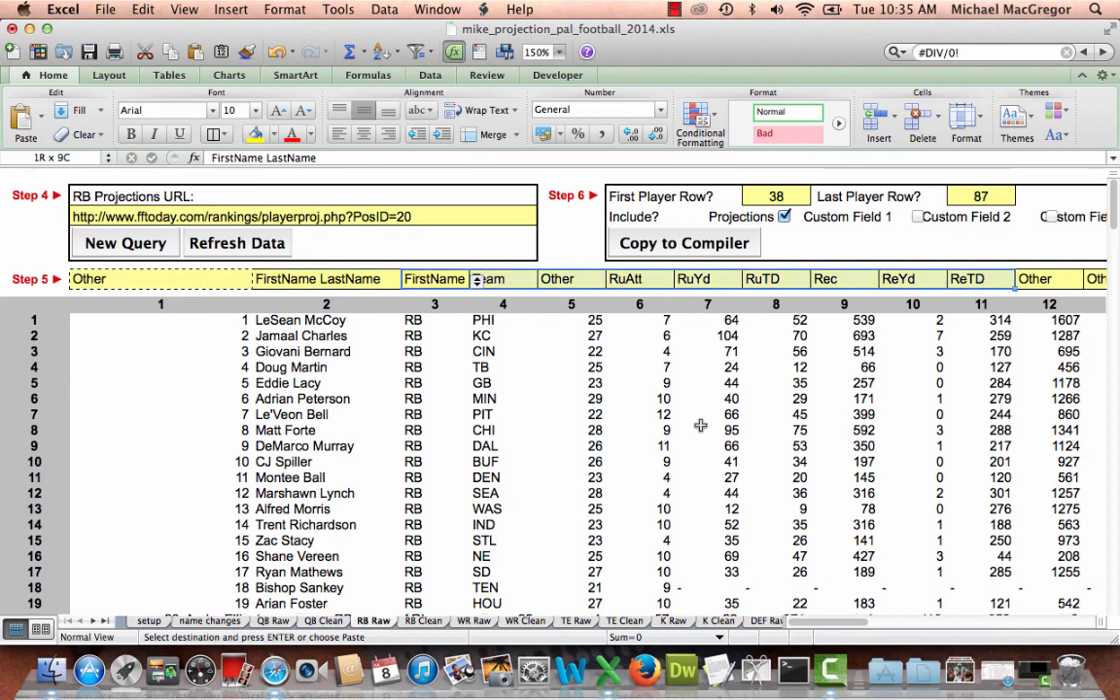
key("shift+Right")
key("shift+Right")
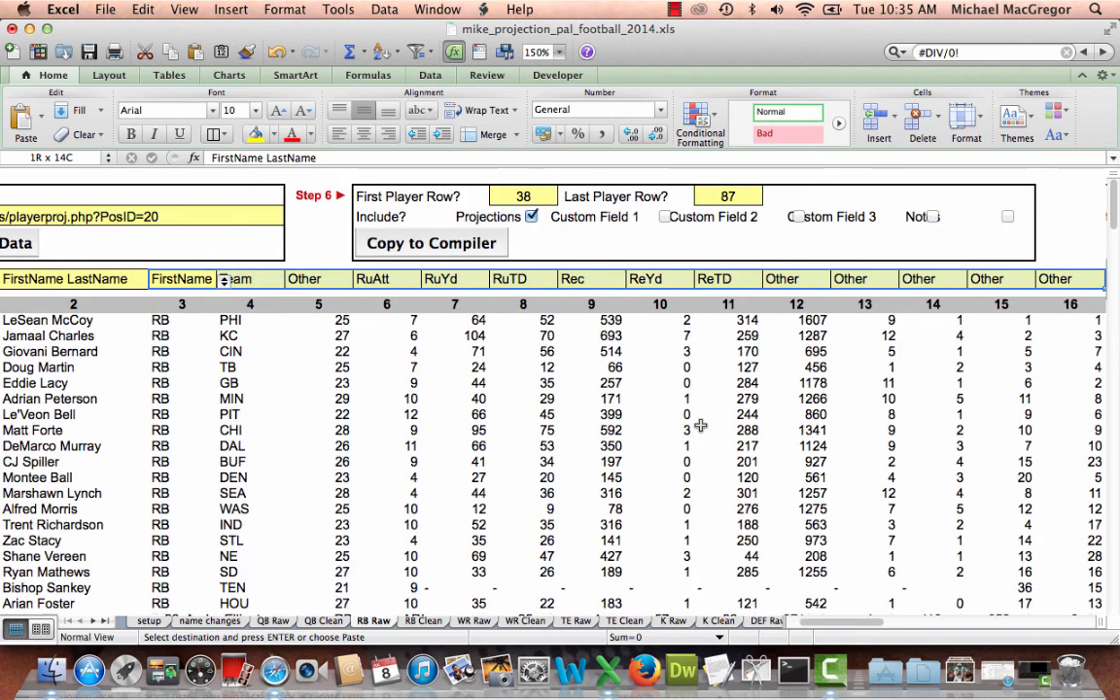
left_click(223, 53)
left_click(285, 336)
left_click(169, 279)
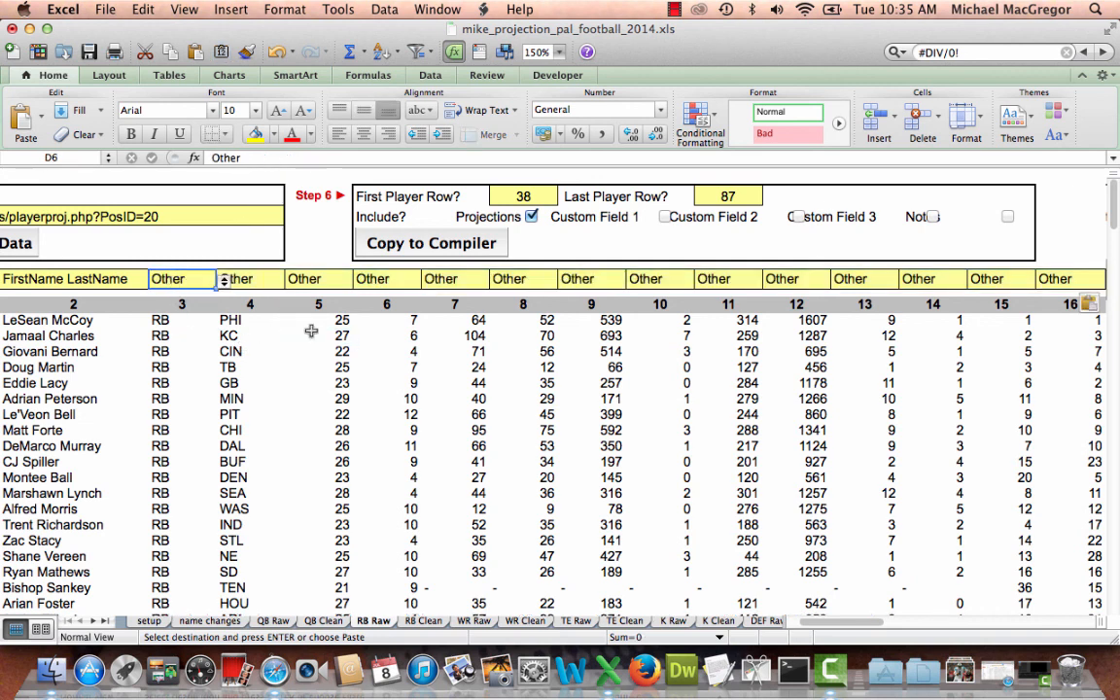
- Copy the ranks 1 to 100 from column 1 into column 3, starting at cell D9
key("Left")
key("Left")
key("Left")
key("Down")
key("Right")
key("Right")
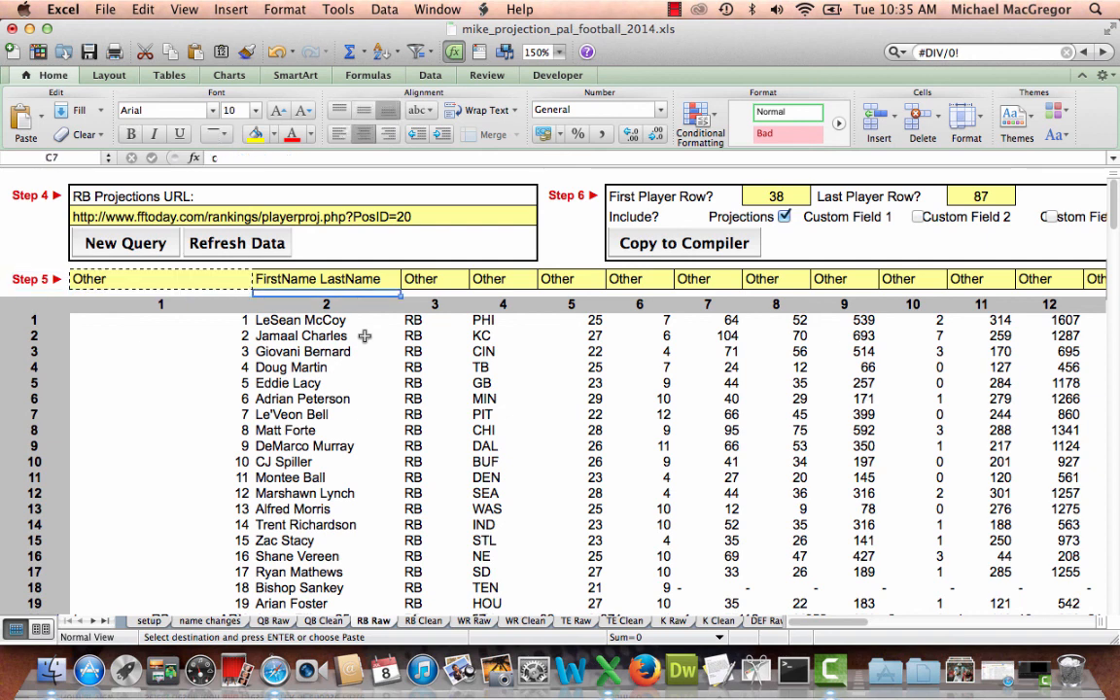
key("Down")
key("Down")
key("Left")
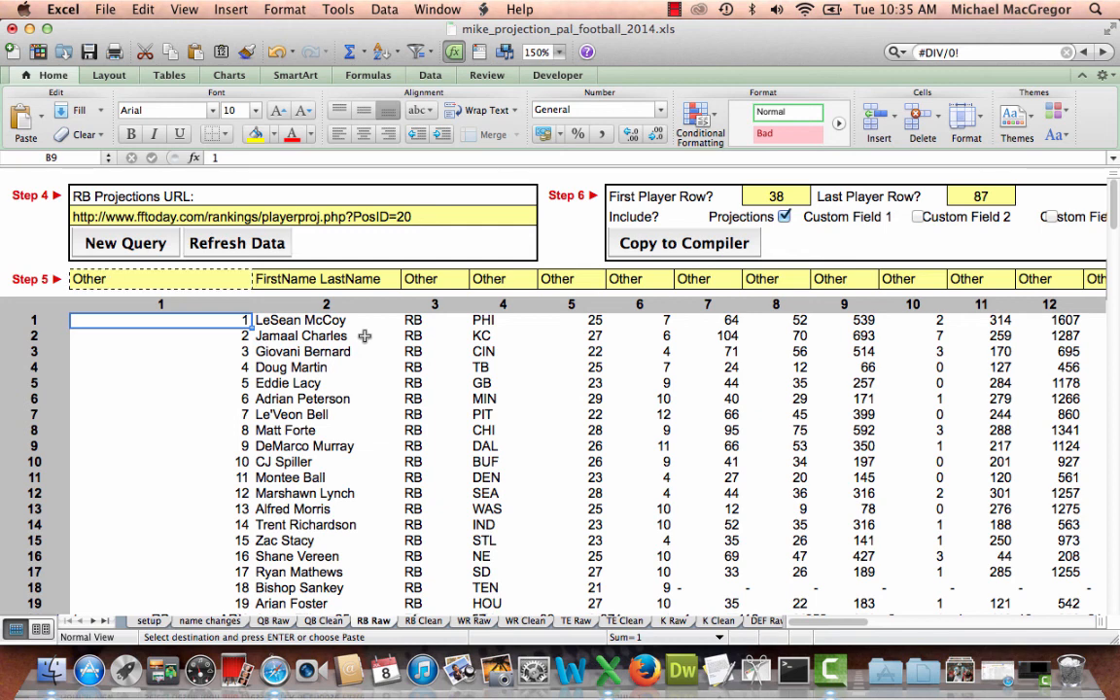
key("super+shift+Down")
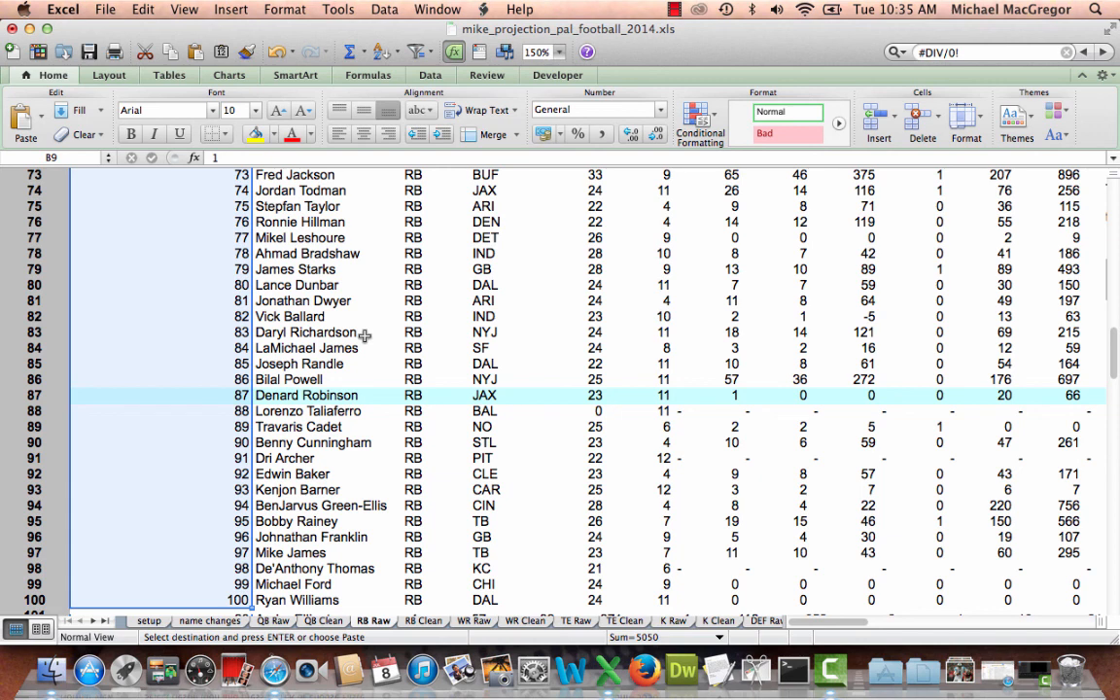
key("super+c")
key("Right")
key("Right")
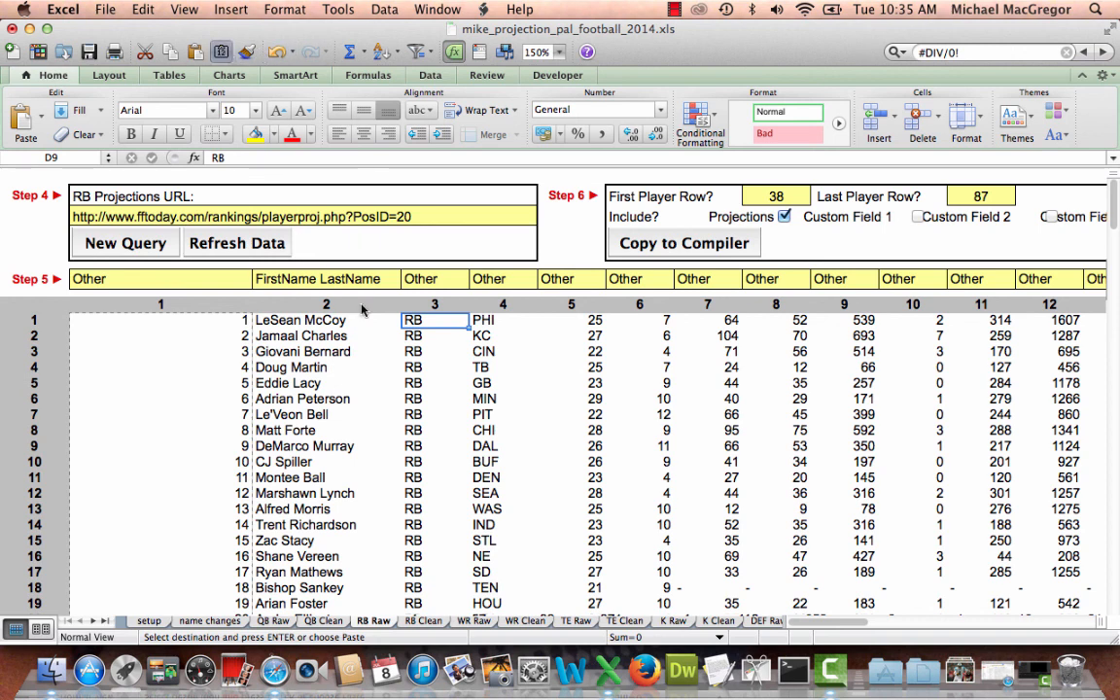
key("super+v")
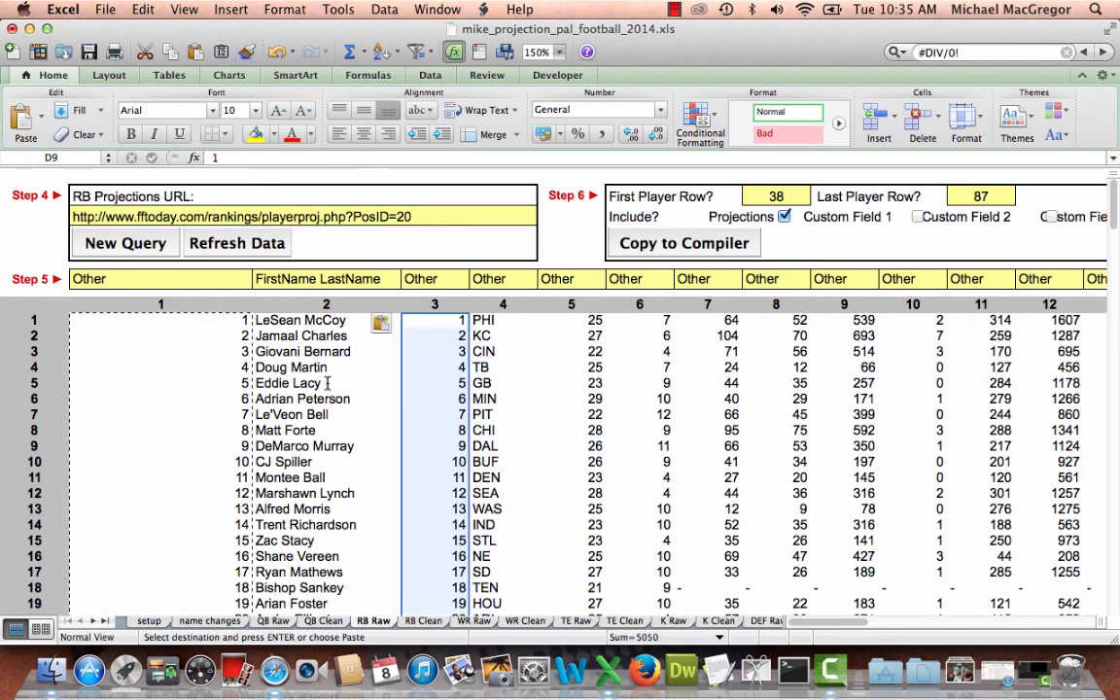
- Set the Step 5 heading of column 3 to Custom 1
left_click(428, 279)
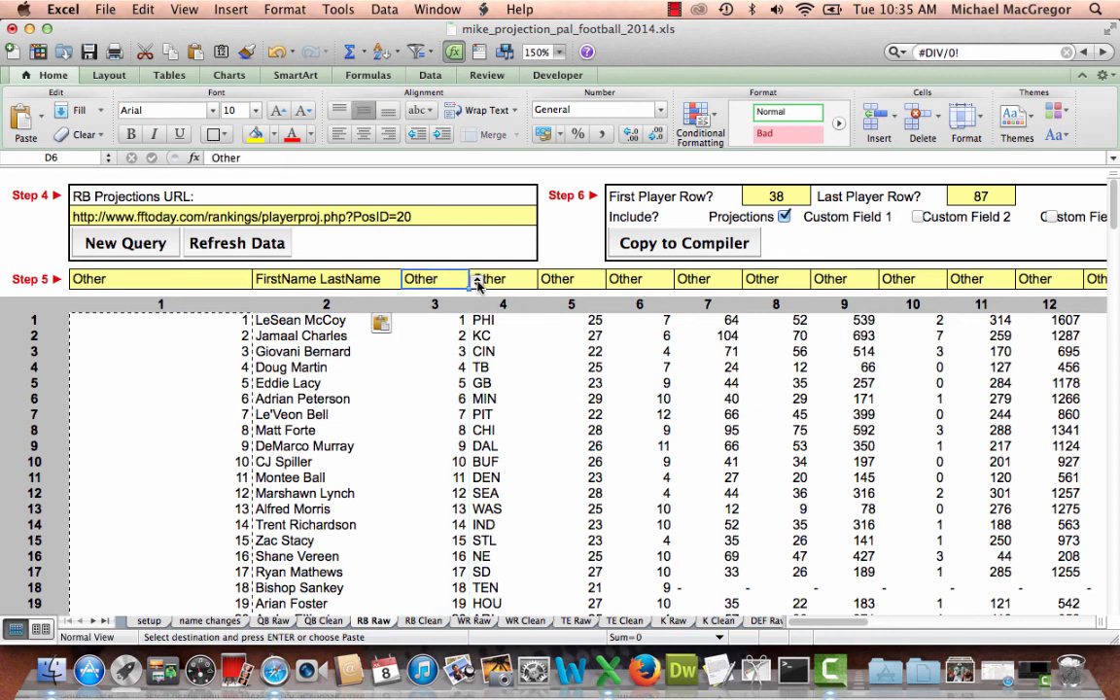
left_click(478, 281)
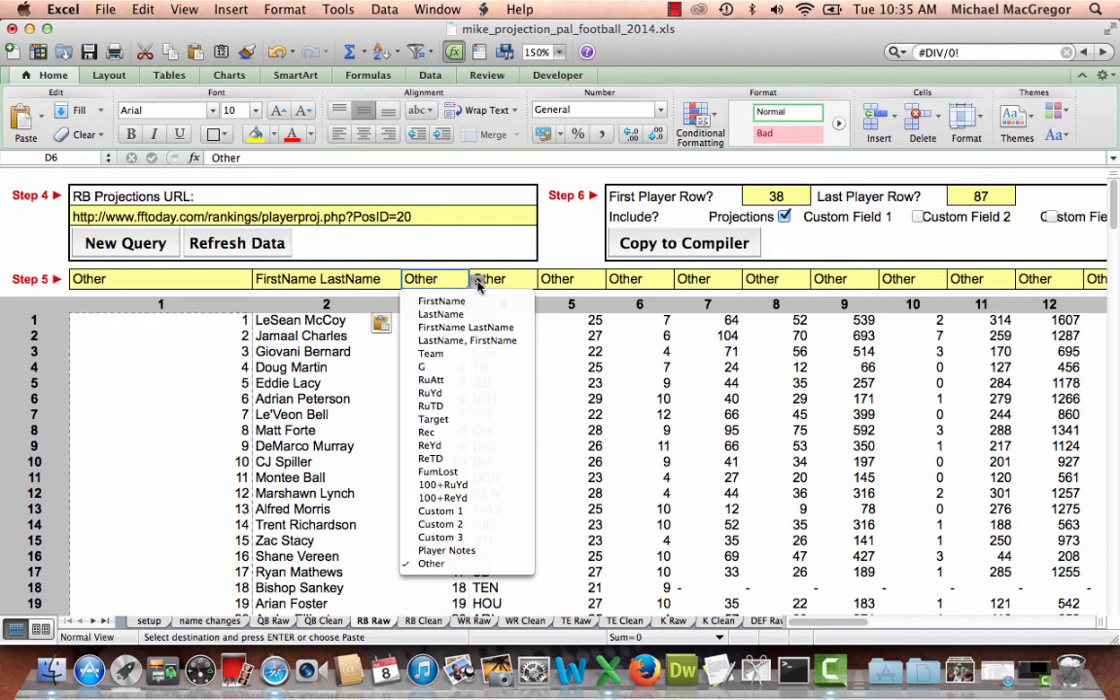
key("Escape")
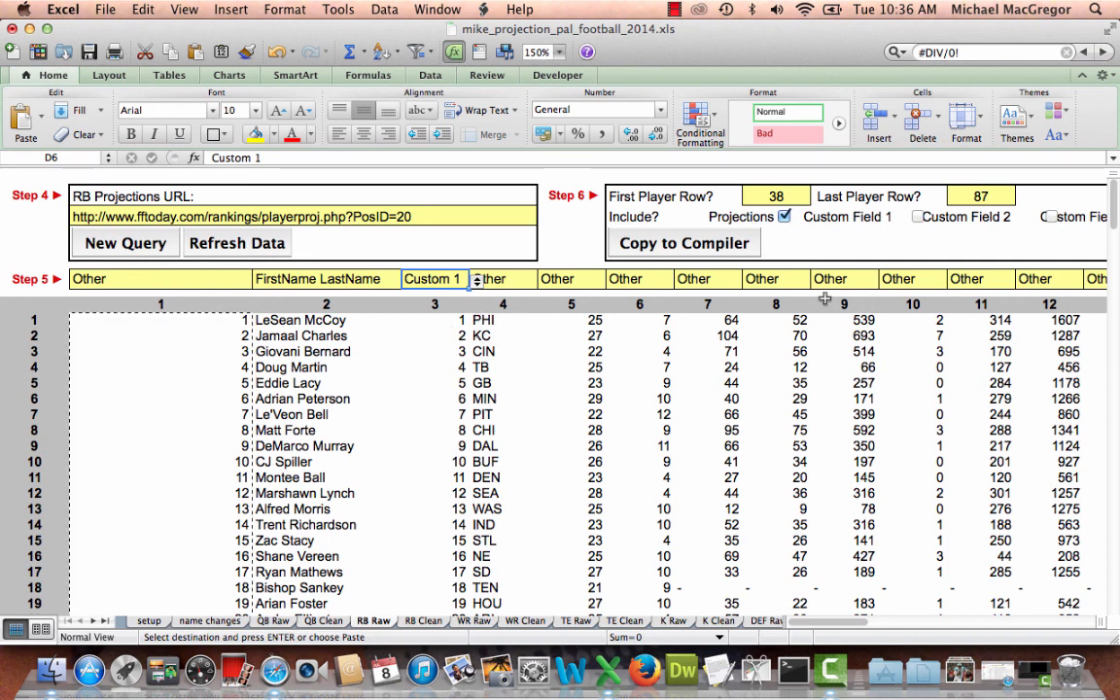
- Set the Step 6 player rows to 1 through 100 and include Custom Field 1 instead of Projections
left_click(783, 200)
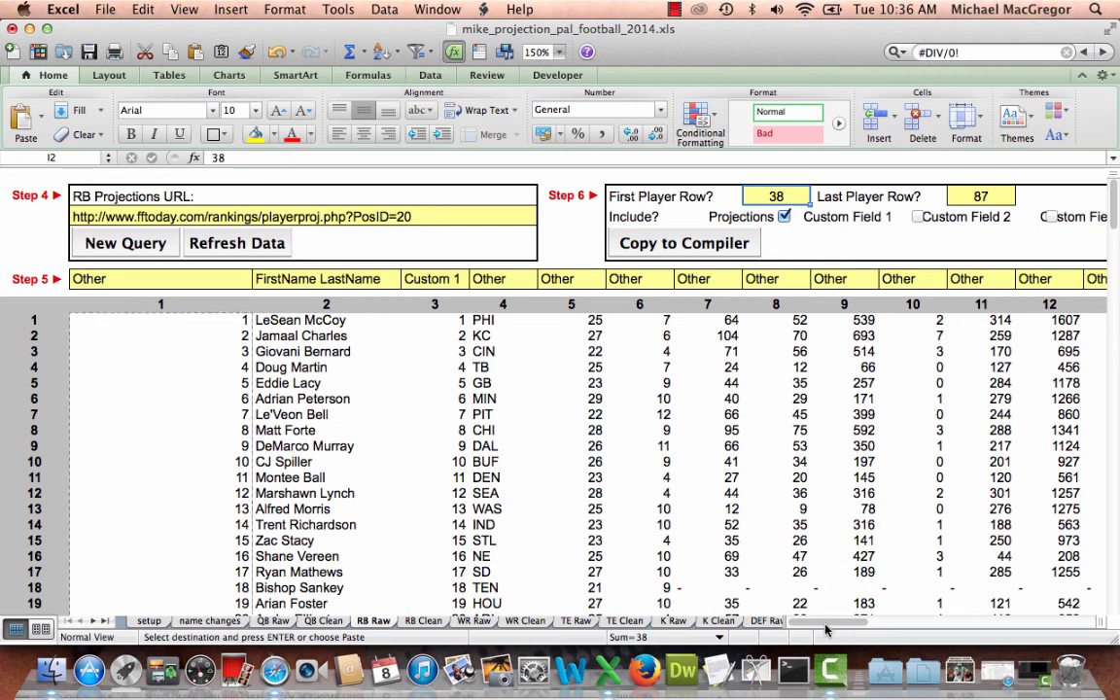
left_click_drag(812, 622, 836, 625)
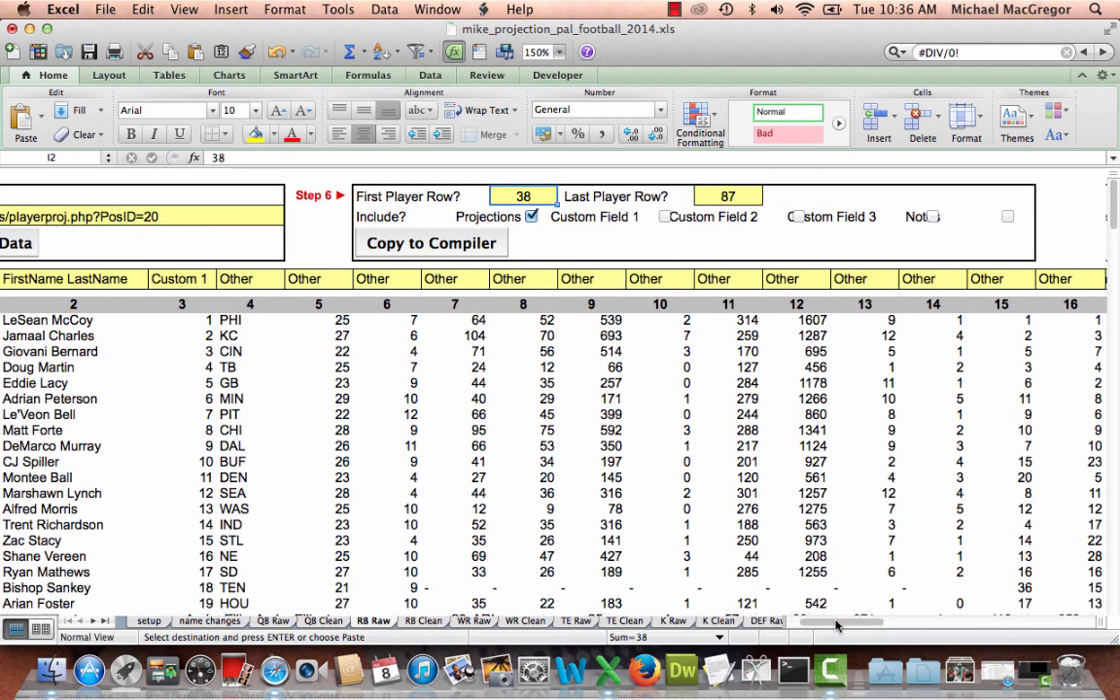
type("1")
key("Return")
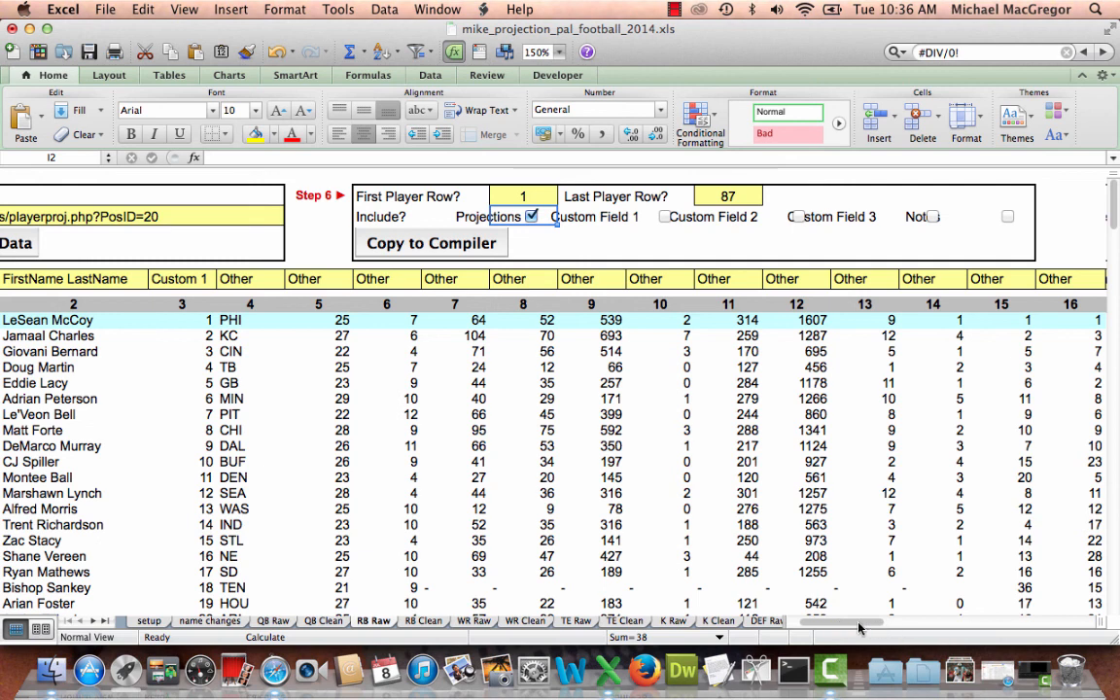
key("ctrl+Home")
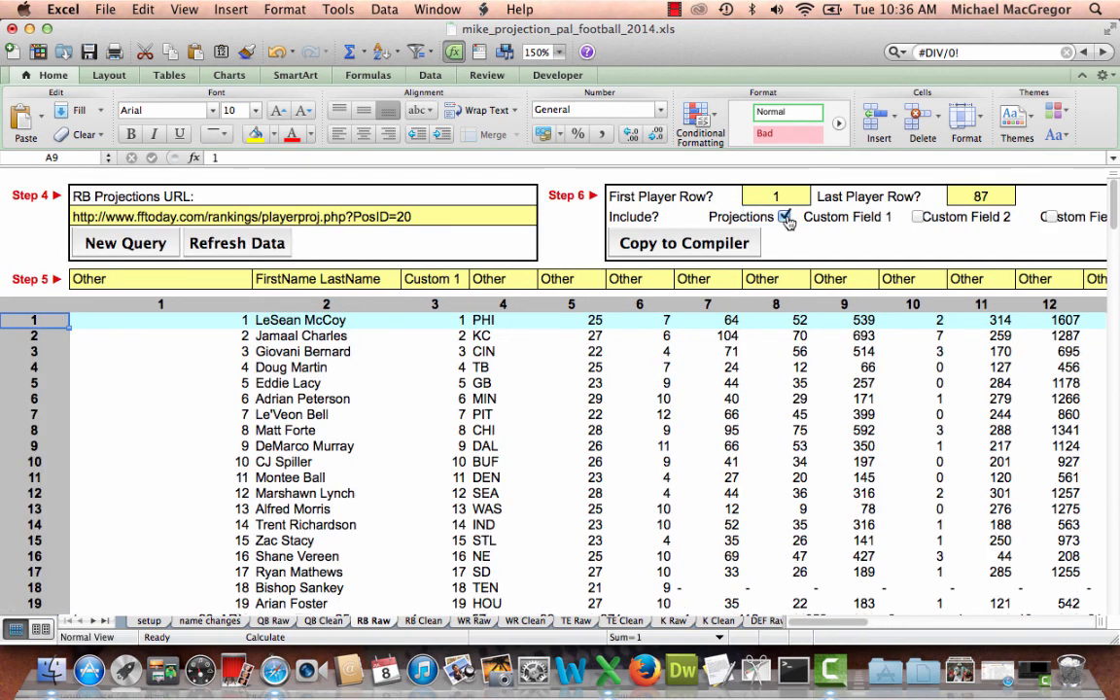
left_click(975, 196)
type("100")
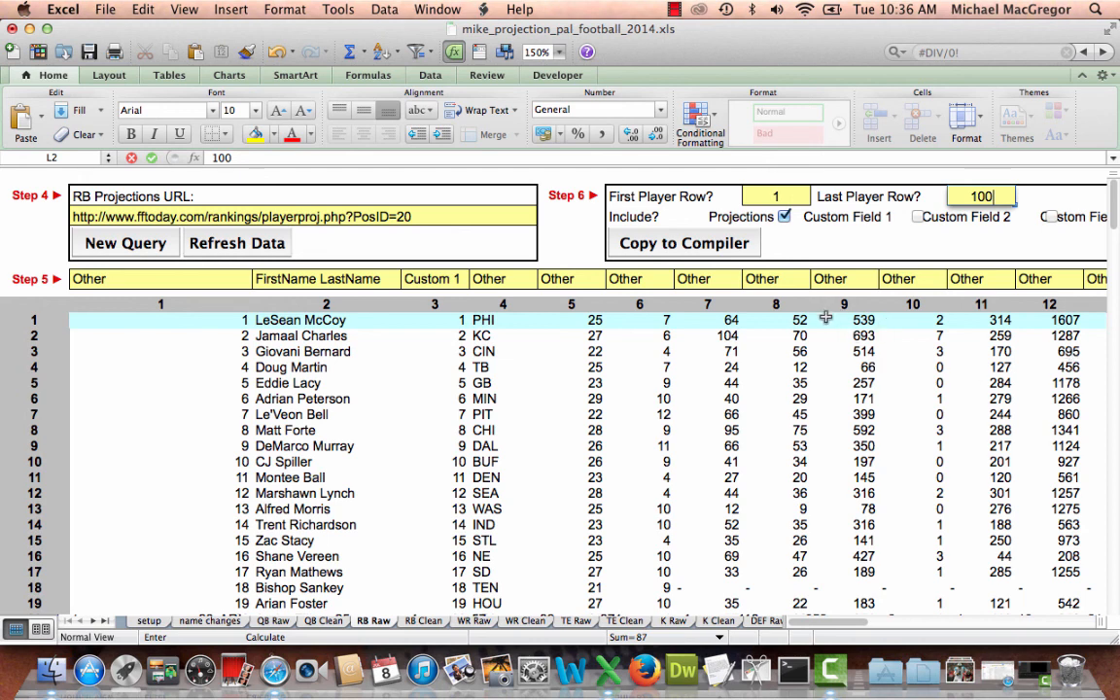
key("Return")
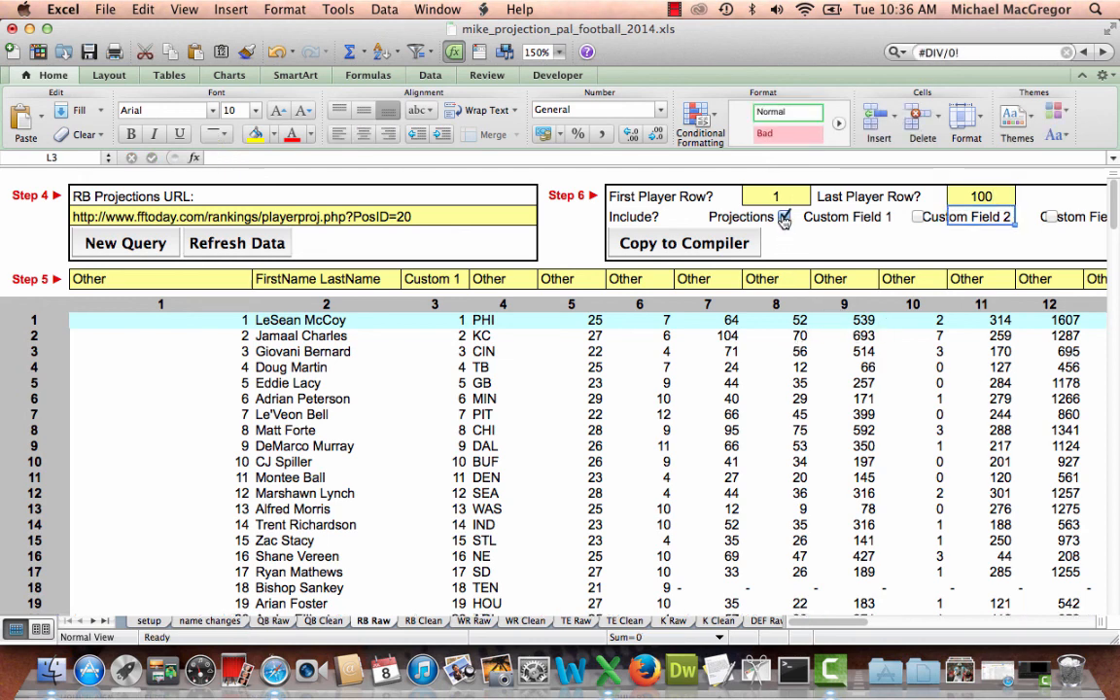
left_click(784, 216)
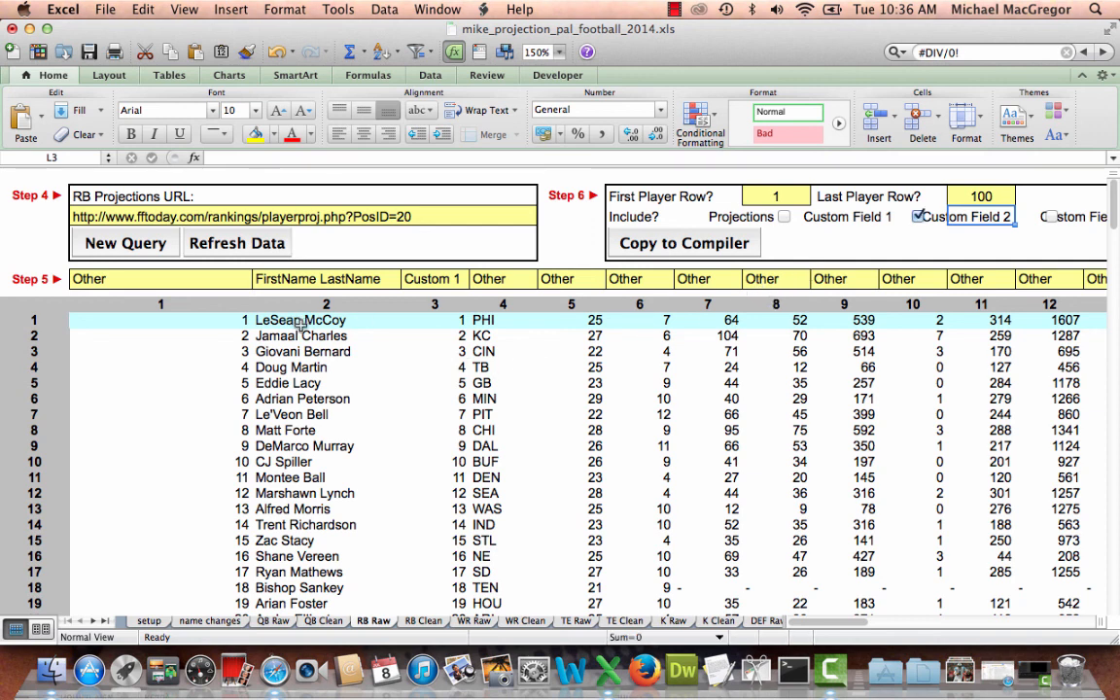
- Show the RB Clean sheet at 150% zoom and select the first Custom 1 value in cell R5
left_click(422, 620)
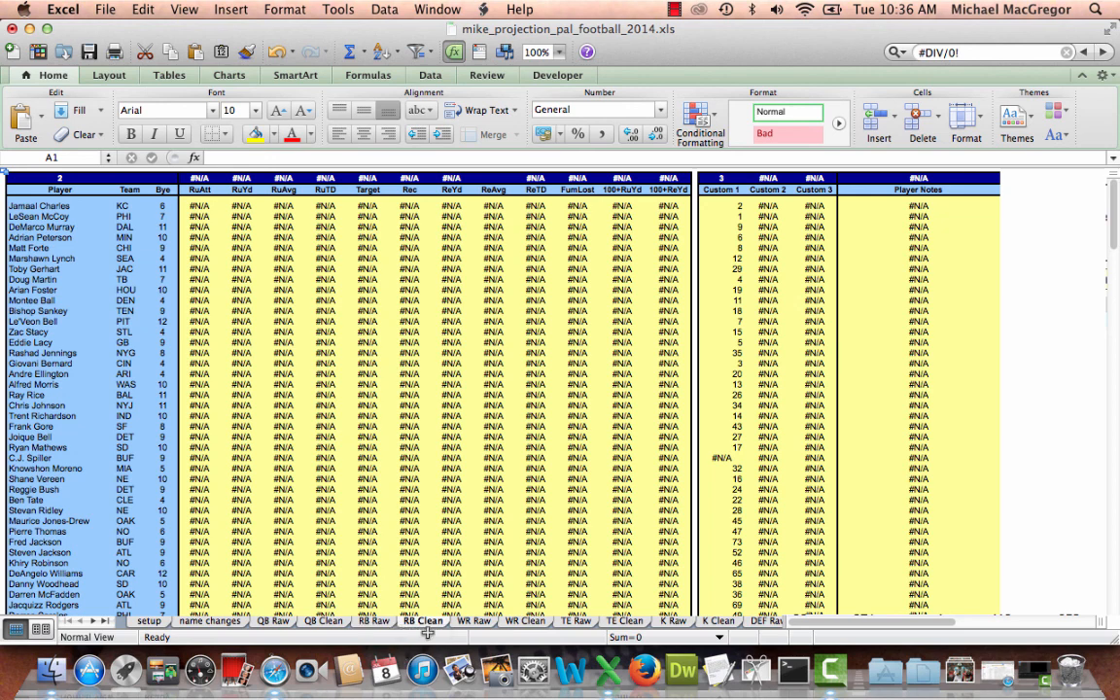
left_click(559, 52)
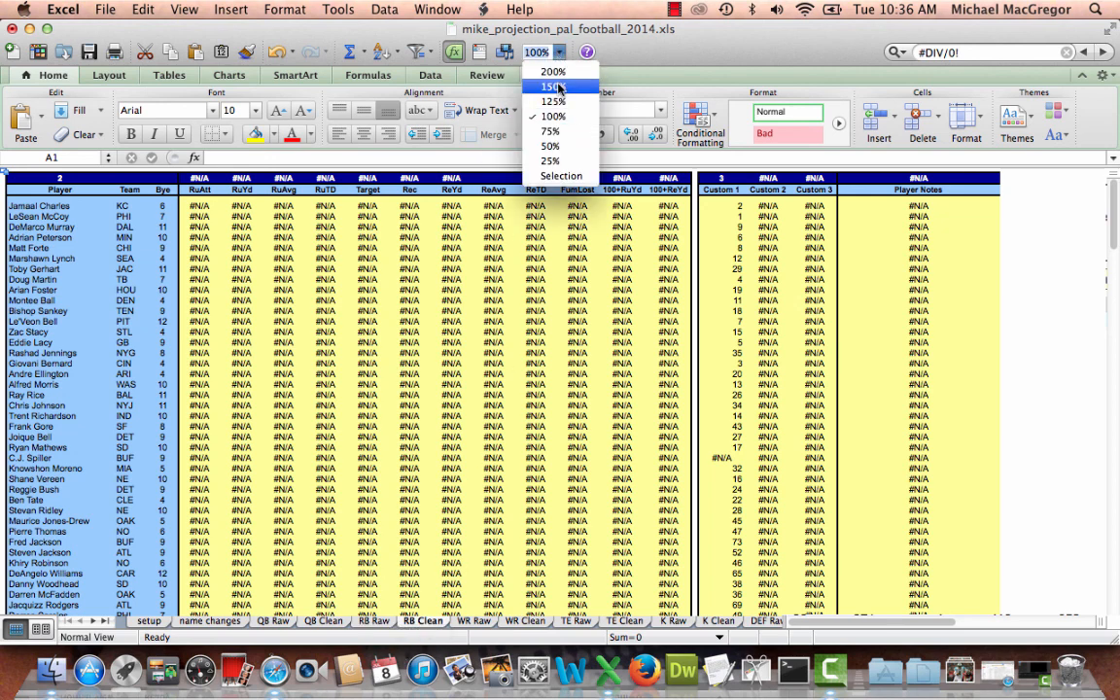
left_click(552, 86)
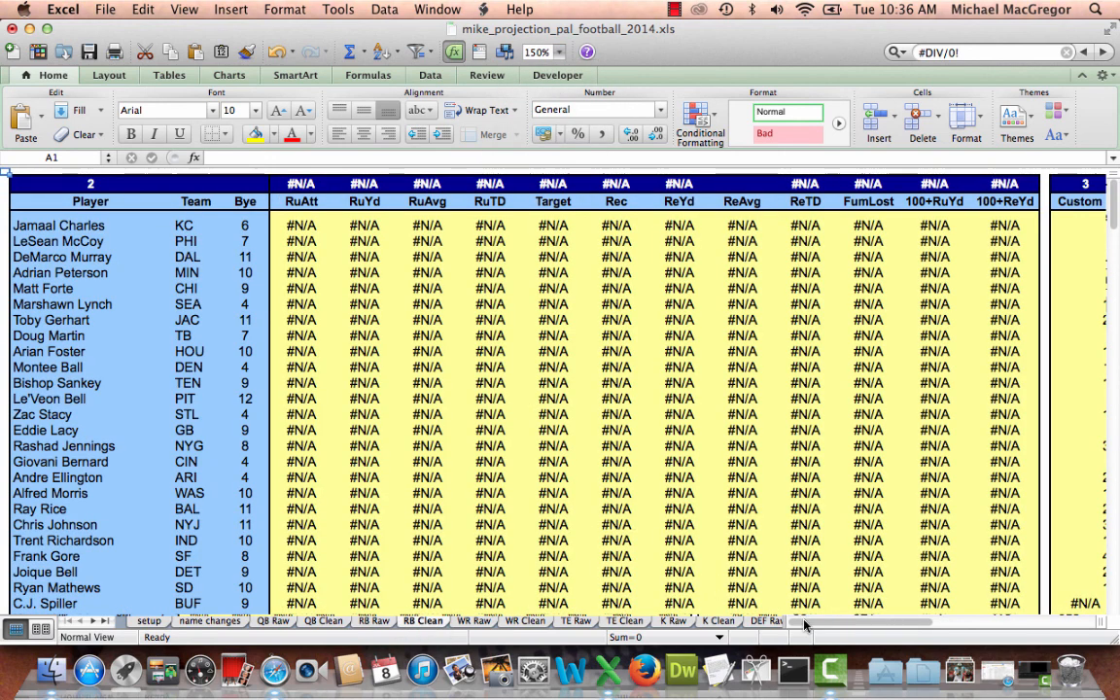
left_click_drag(805, 623, 819, 623)
left_click(927, 224)
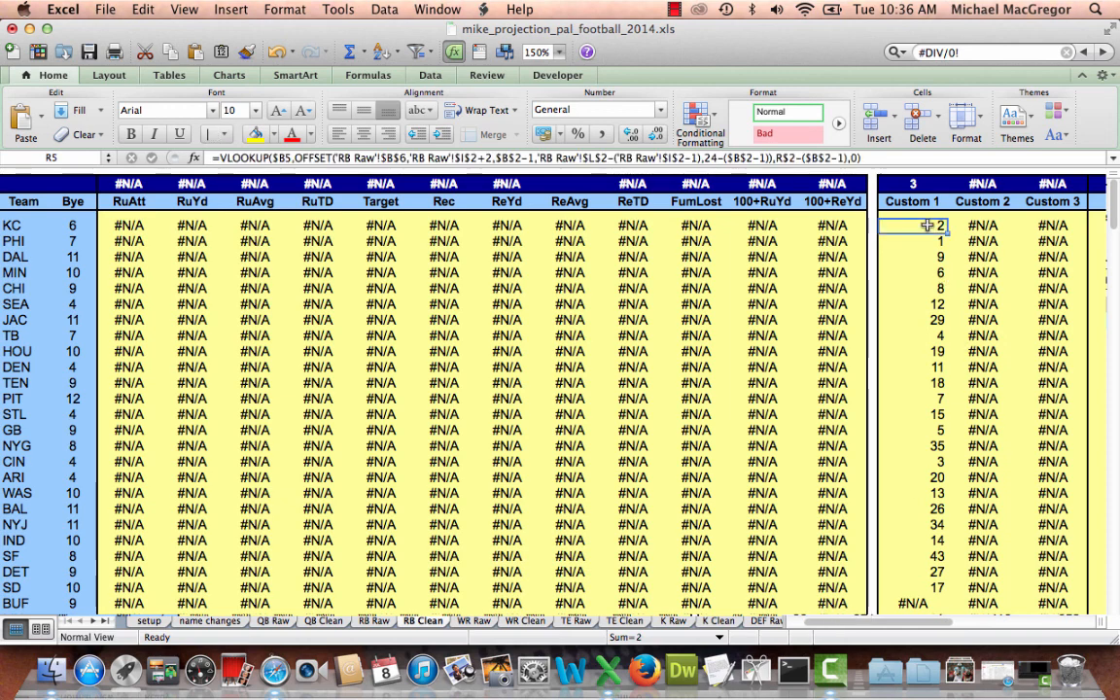
- Review the Custom 1 ranks in the first player rows of the RB Clean sheet
key("Down")
key("Down")
key("Down")
key("Down")
key("Down")
key("Down")
key("Down")
key("Down")
key("Down")
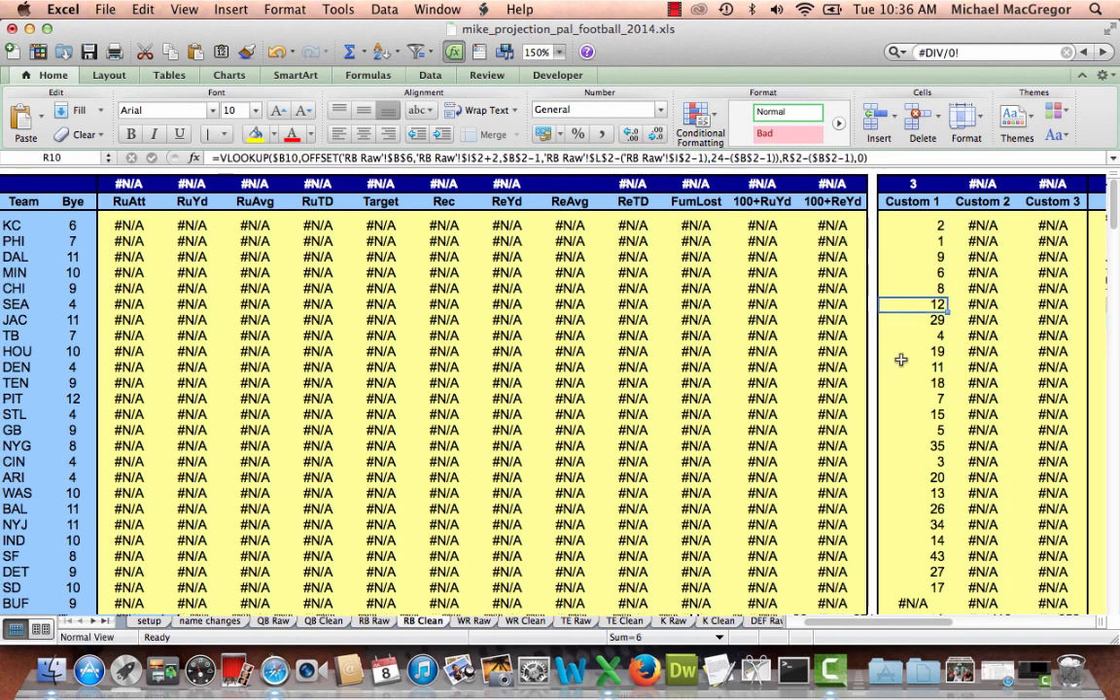
key("Up")
key("Up")
key("Up")
key("Up")
key("Up")
key("Up")
key("Up")
key("Up")
key("Up")
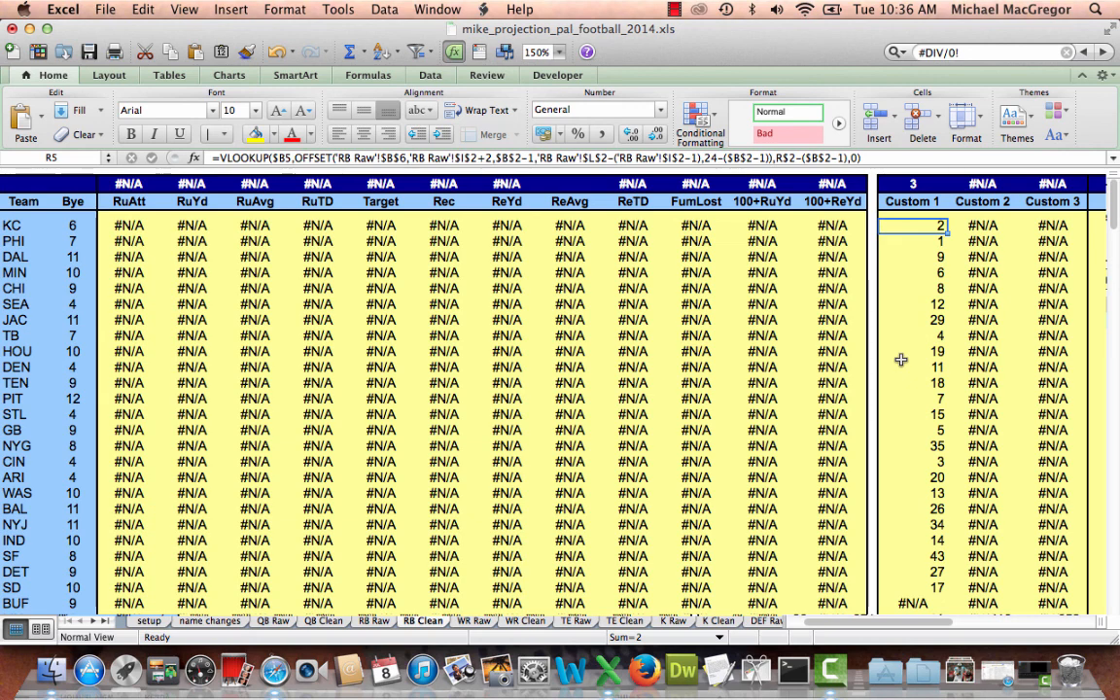
- Trace the #N/A Custom 1 value in cell R29 back to its player name in B29, and return to the RB Raw sheet
scroll(918, 544, "down", 3)
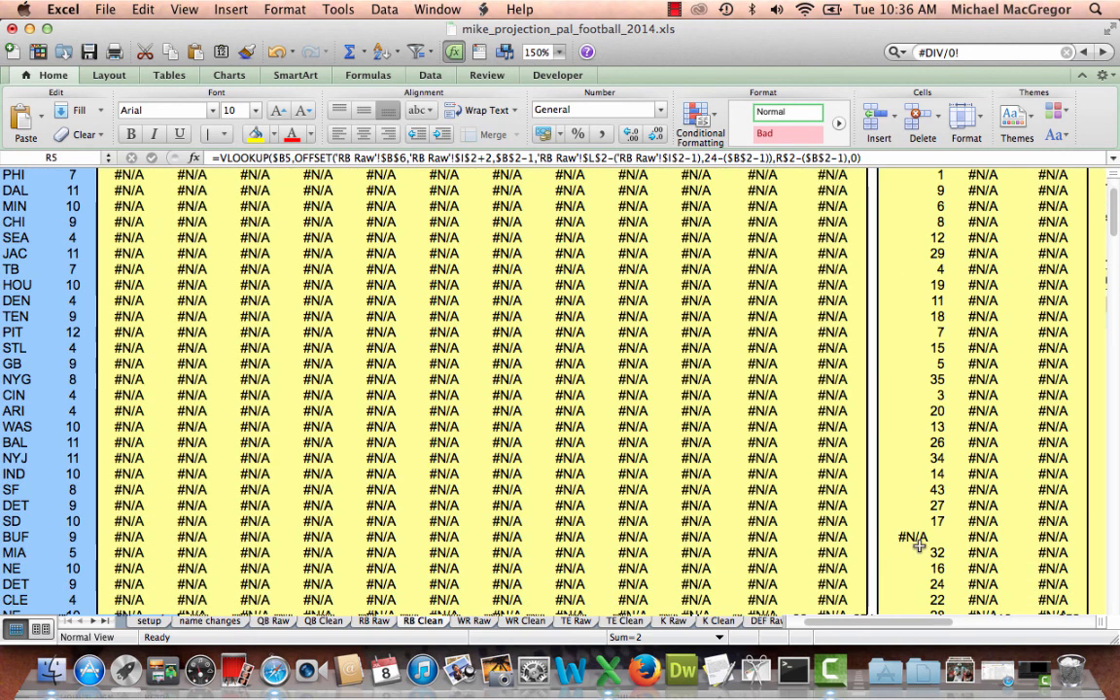
left_click(919, 542)
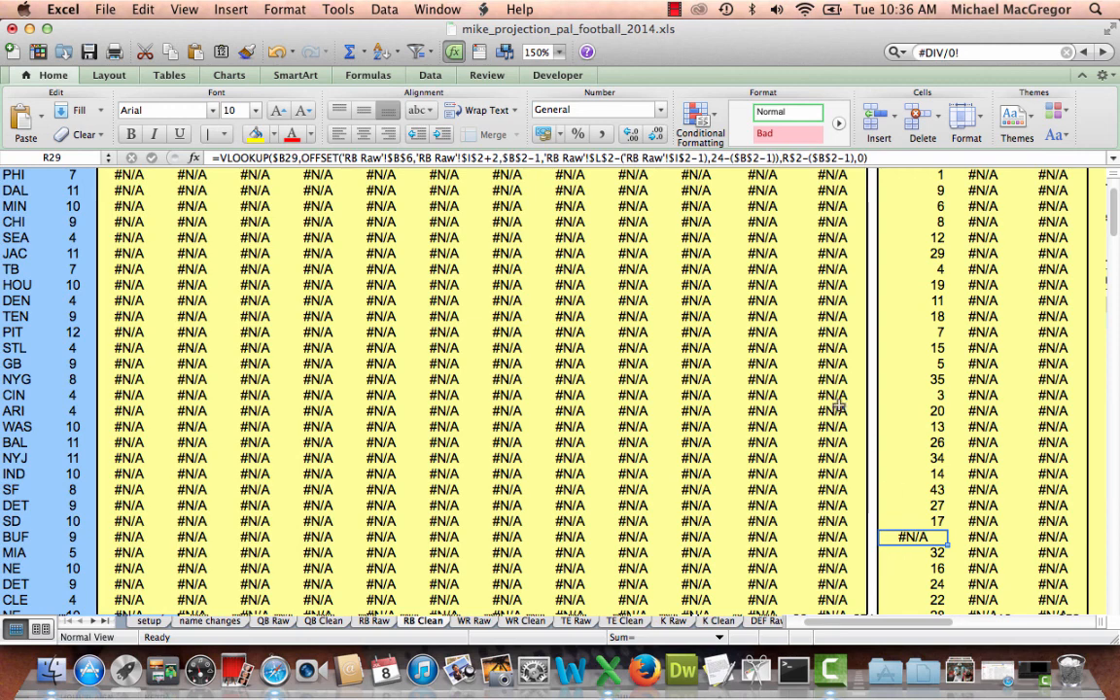
scroll(855, 398, "up", 2)
scroll(870, 391, "down", 1)
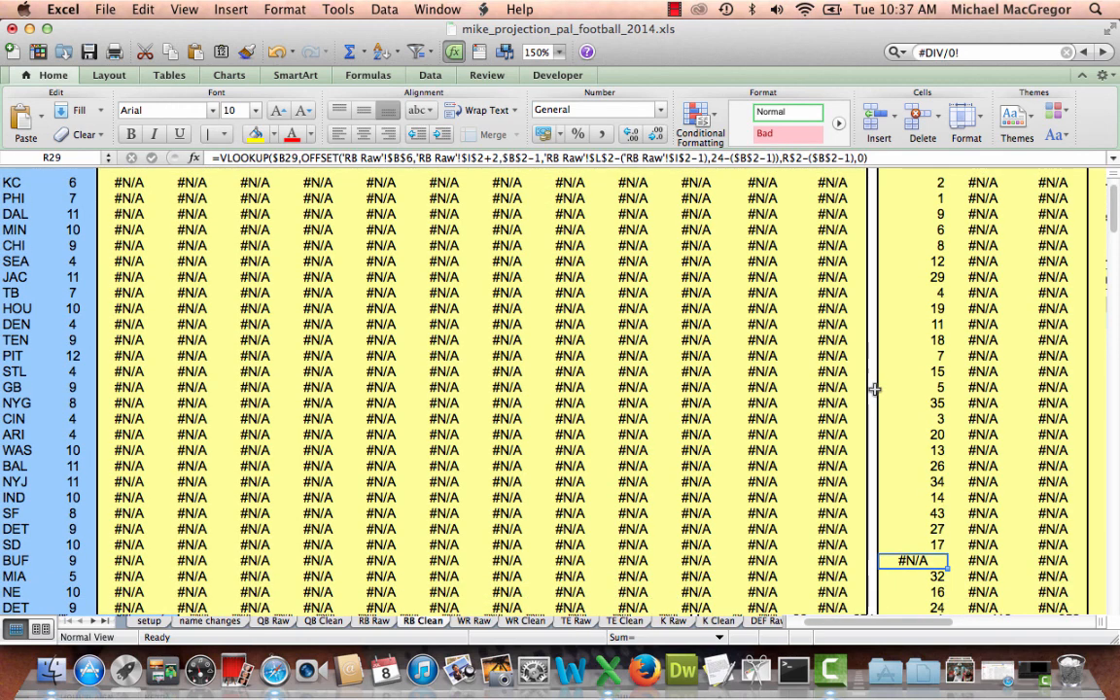
left_click(832, 560)
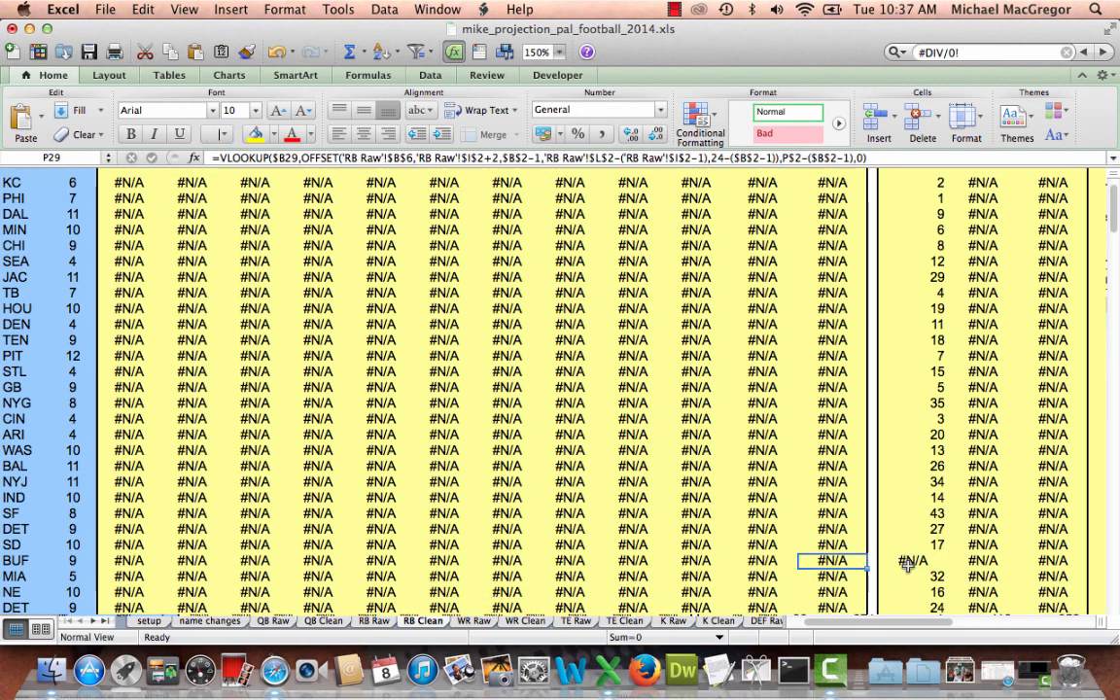
key("Left")
key("Left")
key("Left")
key("Left")
key("Left")
key("Left")
key("Left")
key("Left")
key("Left")
key("Left")
key("Left")
key("Left")
key("Left")
key("Left")
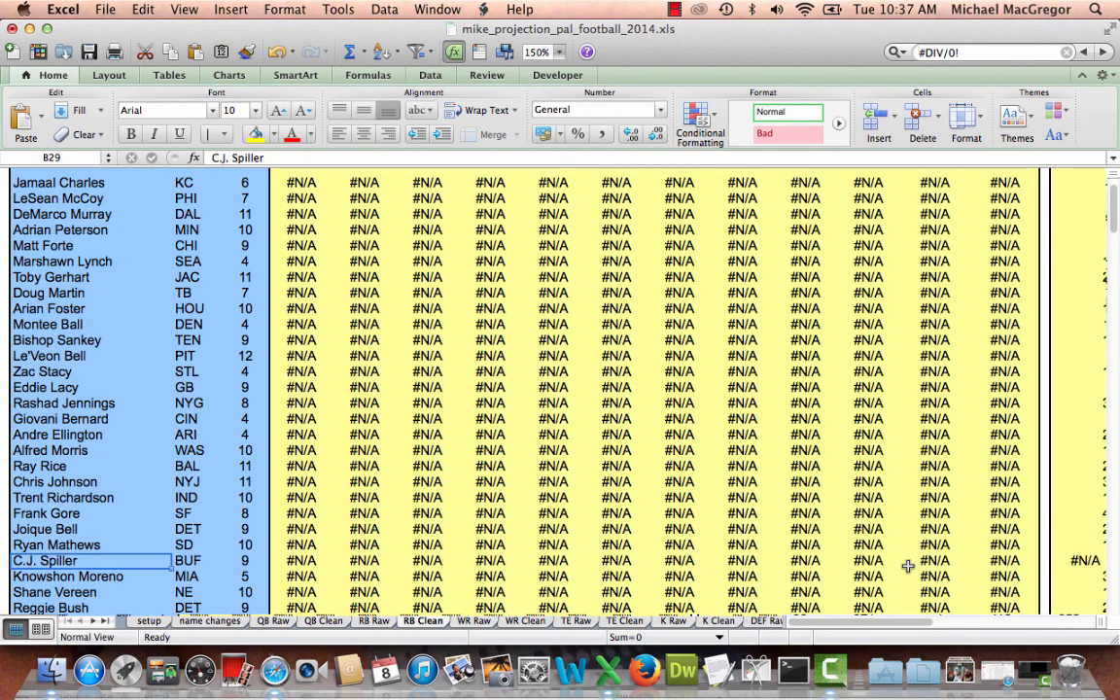
left_click(376, 621)
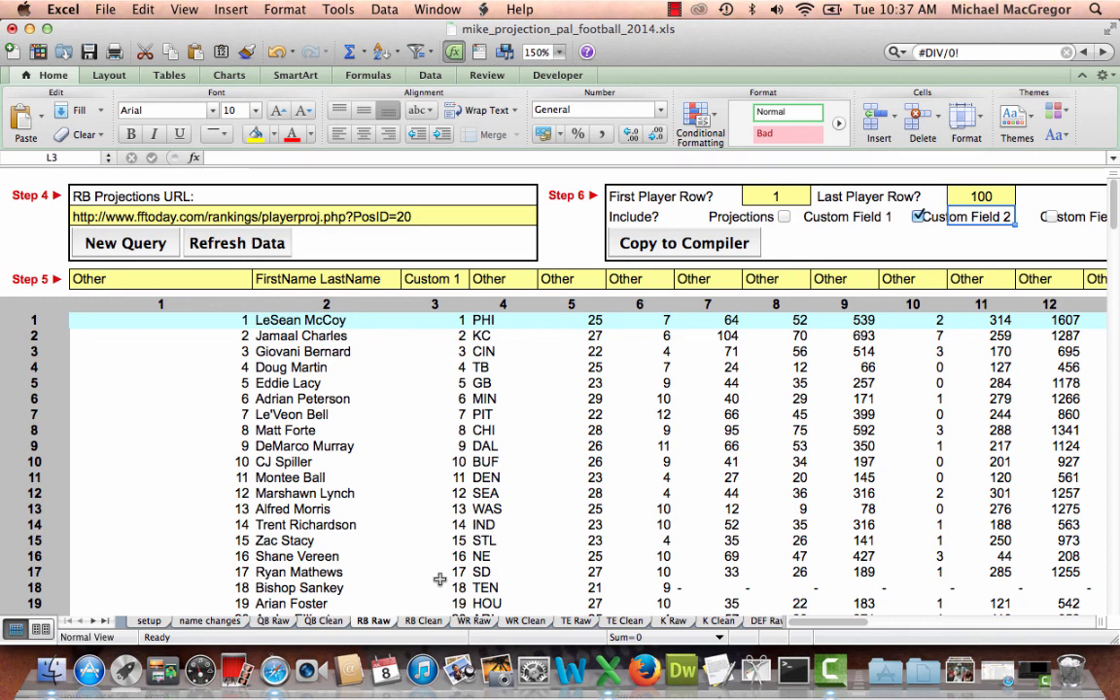
- Follow row 29 of the RB Clean sheet across from the player name to the Custom 1 value in R29
key("ctrl+Page_Down")
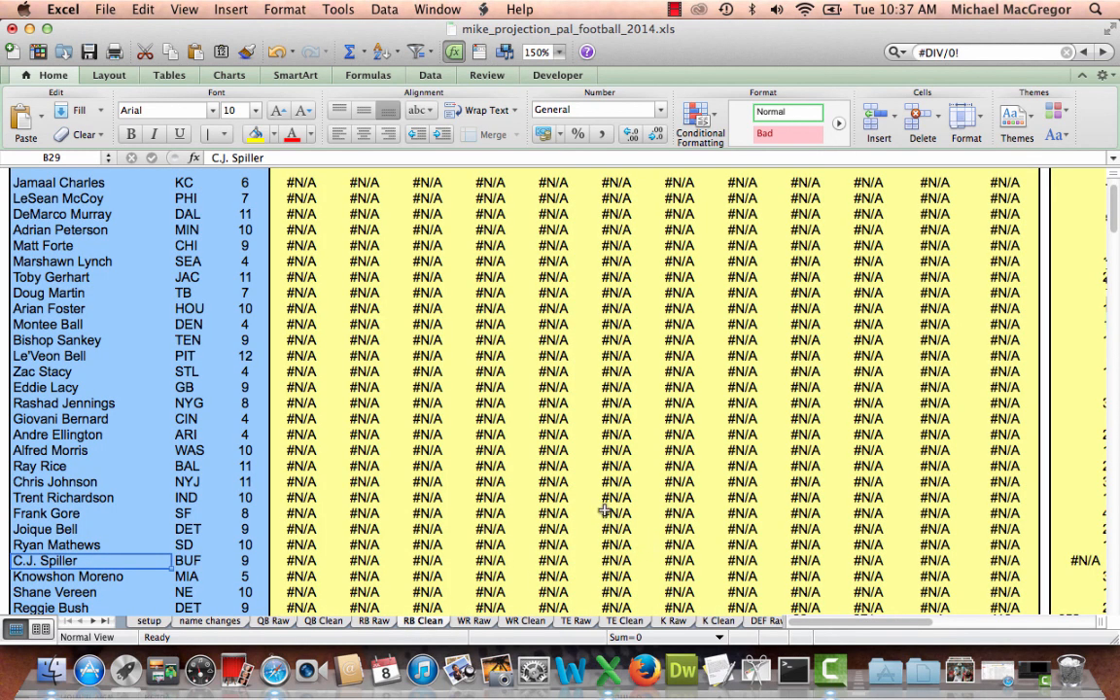
key("Right")
key("Right")
key("Right")
key("Right")
key("Right")
key("Right")
key("Right")
key("Right")
key("Right")
key("Right")
key("Right")
key("Right")
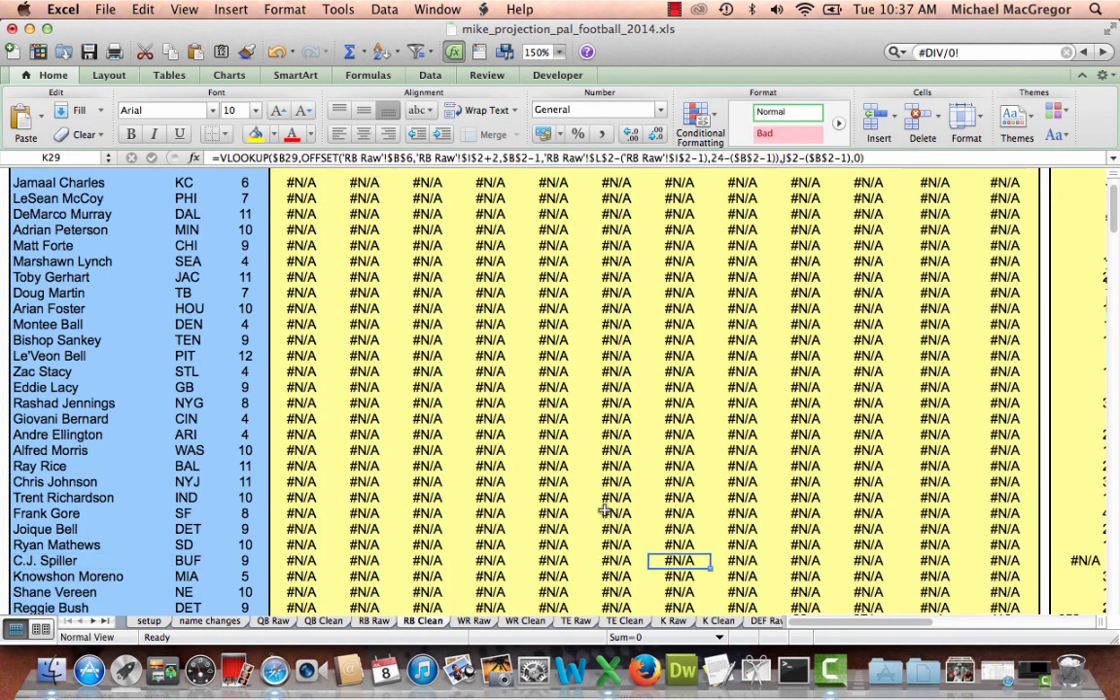
key("Right")
key("Right")
key("Right")
key("Right")
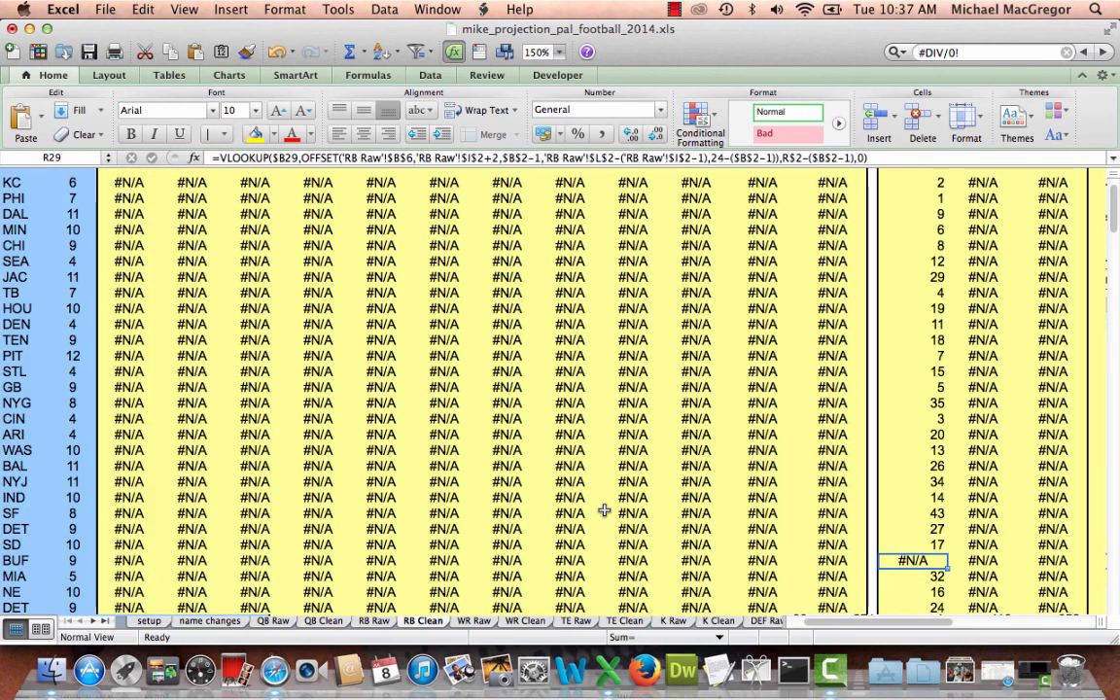
- Trace row 29 back from R29 to the player name in cell B29 to check its spelling
key("Left")
key("Left")
key("Left")
key("Left")
key("Left")
key("Left")
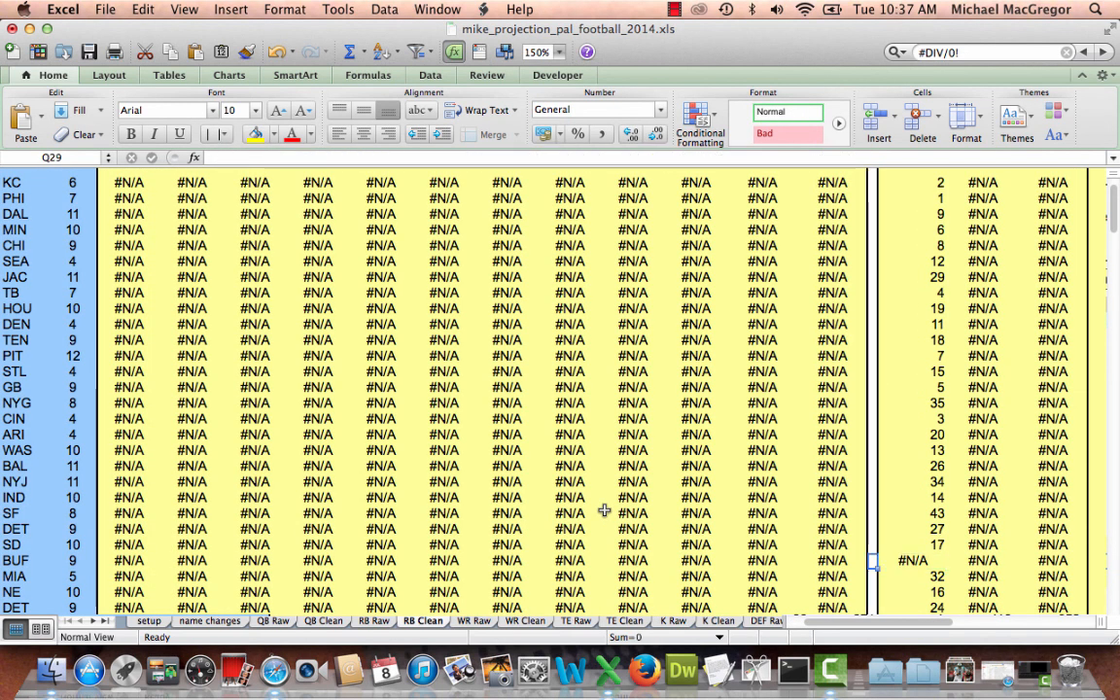
key("Left")
key("Left")
key("Left")
key("Left")
key("Left")
key("Left")
key("Left")
key("Left")
key("Left")
key("Left")
key("Left")
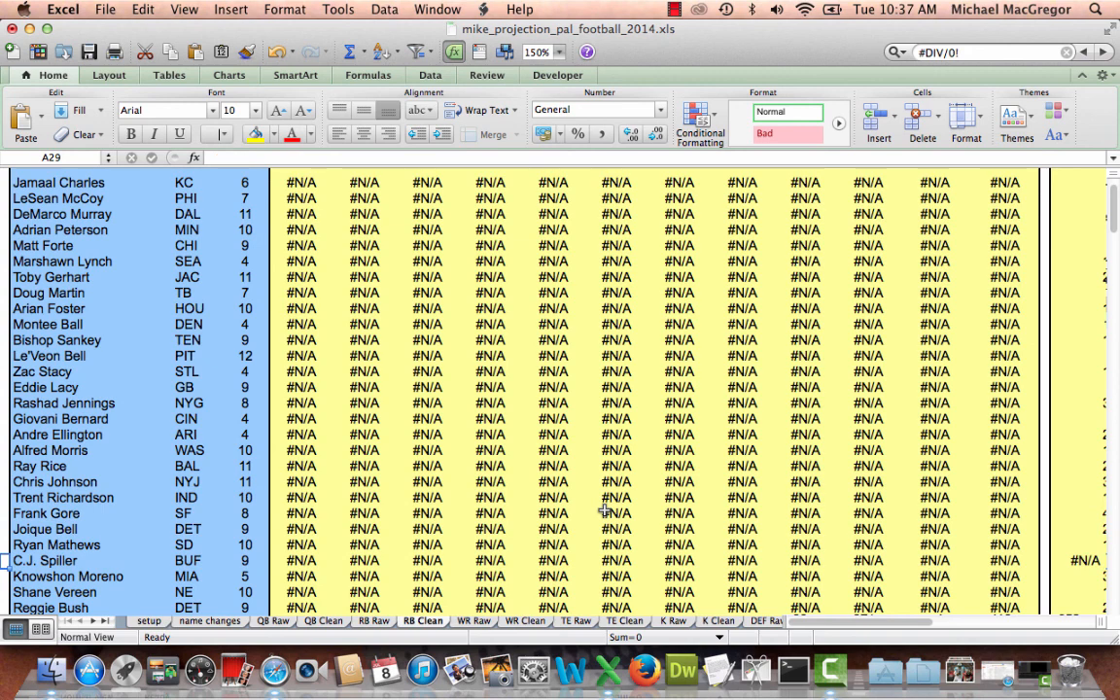
key("Right")
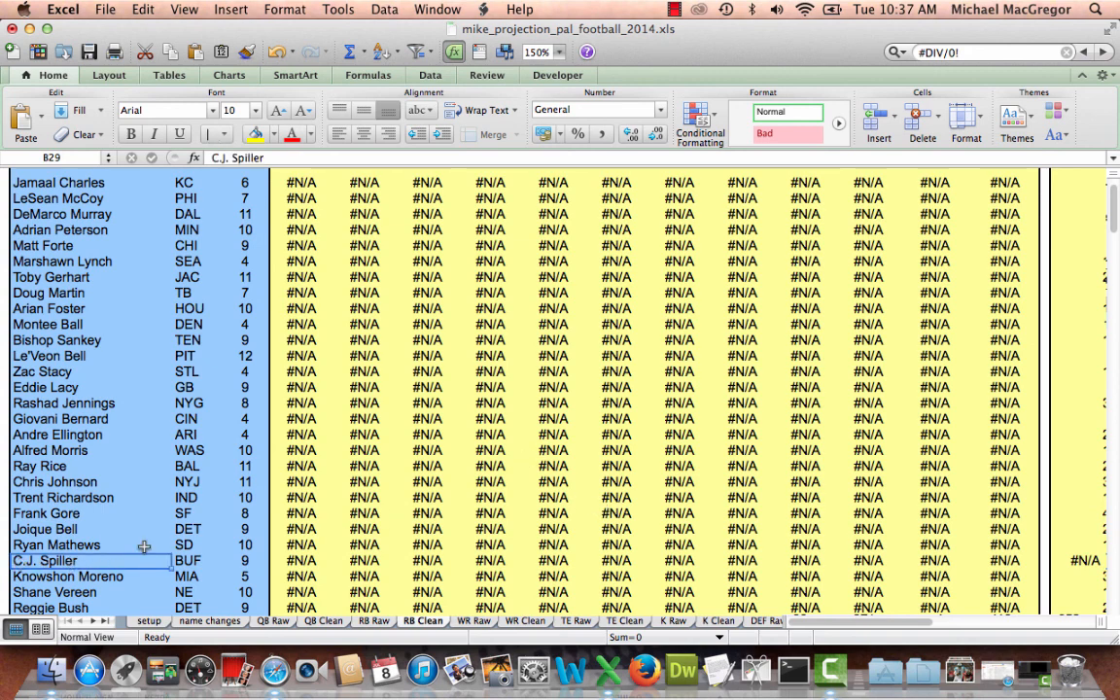
- Change the player name in cell C18 of the RB Raw sheet to C.J. Spiller, matching the RB Clean spelling
left_click(374, 622)
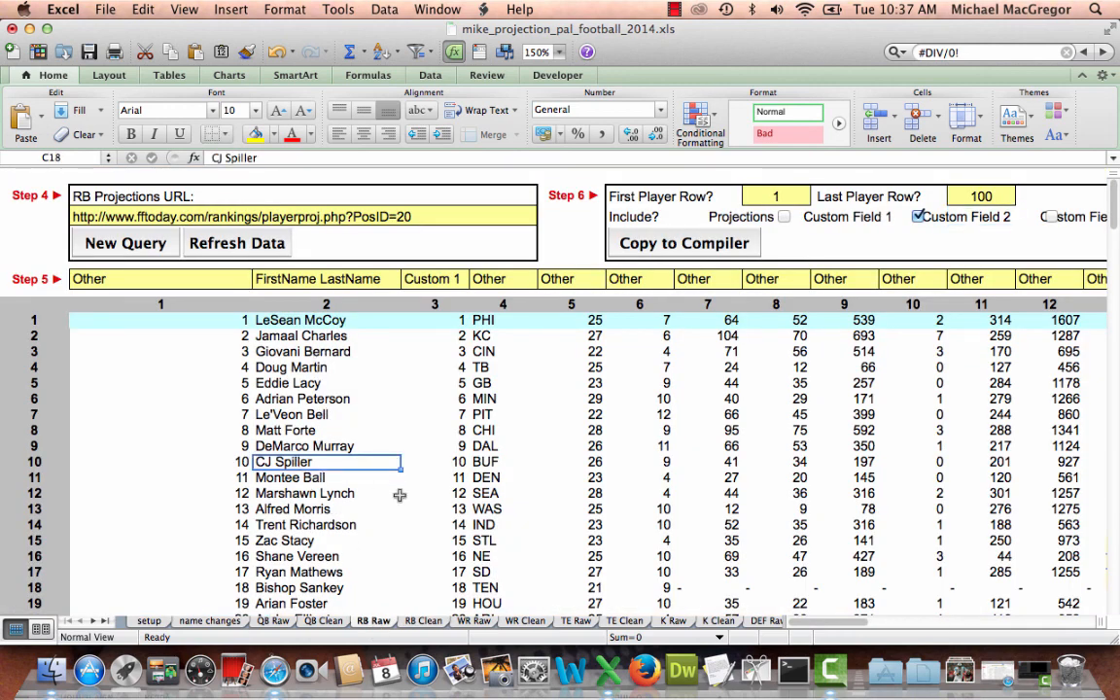
left_click(221, 158)
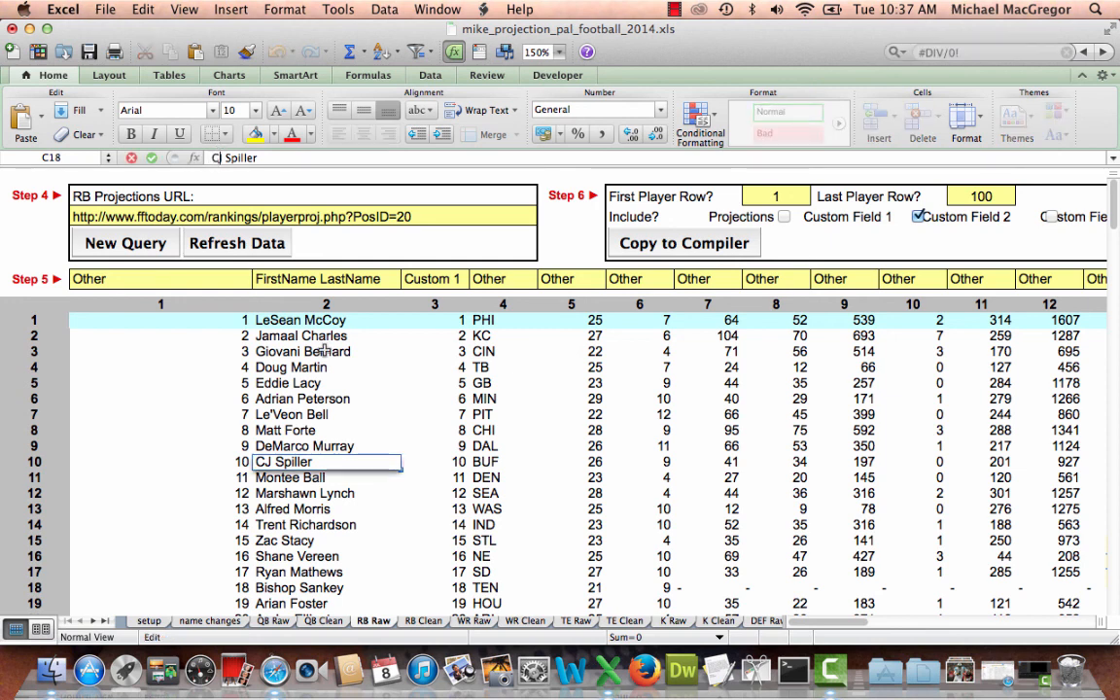
key("Left")
type(".")
key("Right")
type(".")
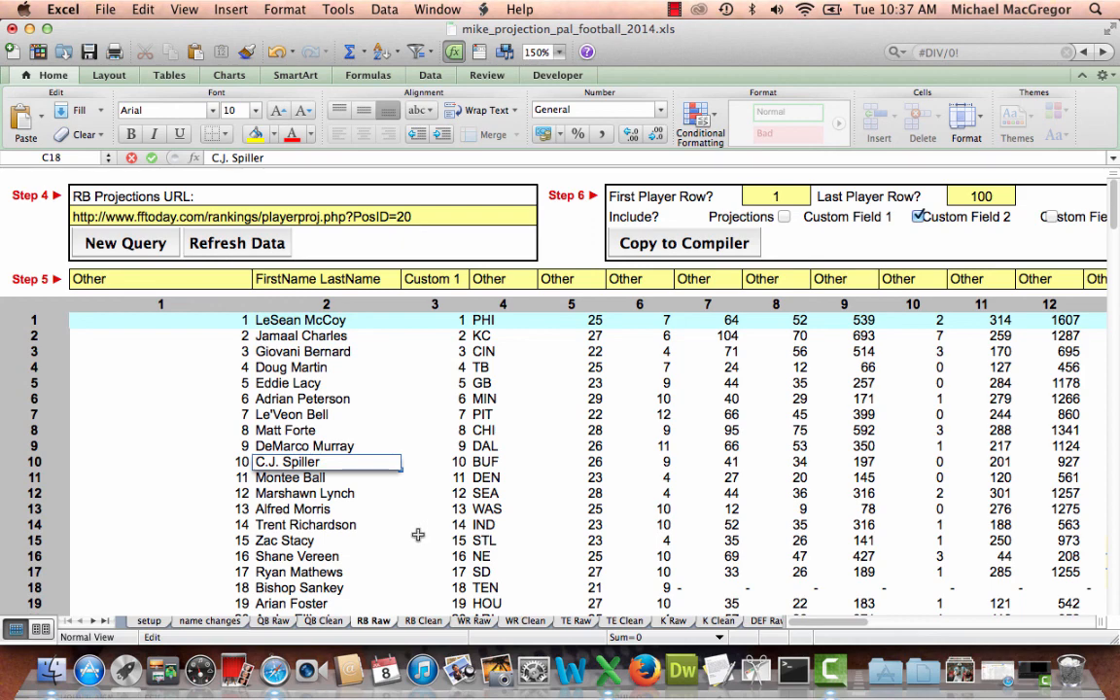
key("Return")
- Recheck the Custom 1 value in R29 of RB Clean, and copy the running back rankings from RB Raw to the compiler
key("ctrl+Page_Down")
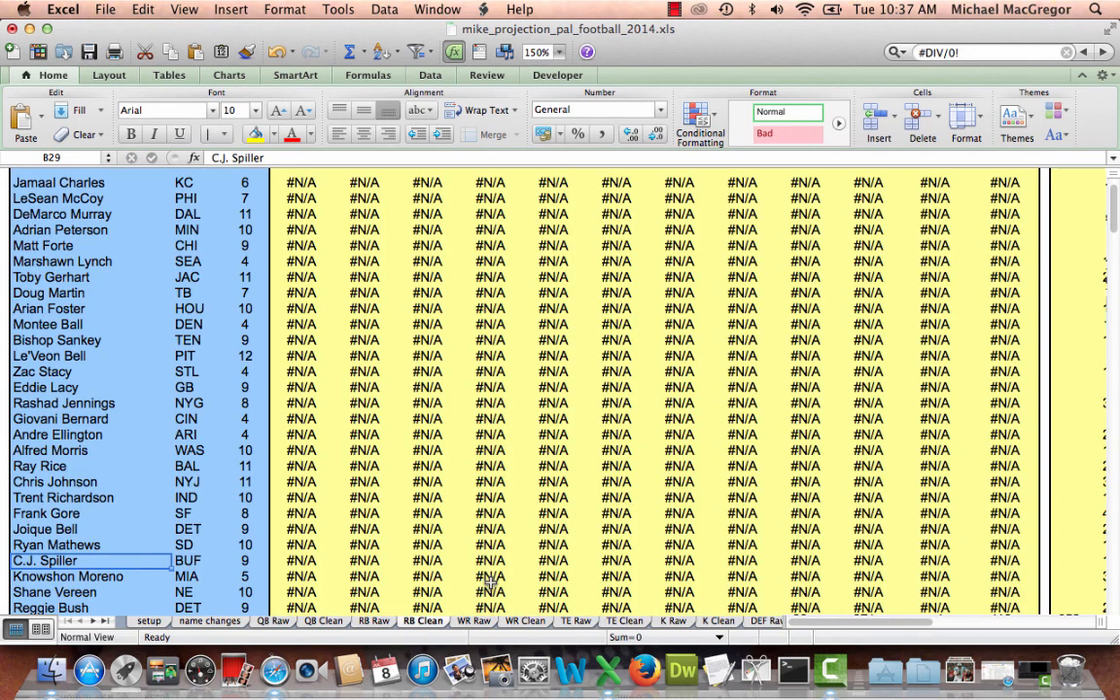
scroll(834, 627, "right", 2)
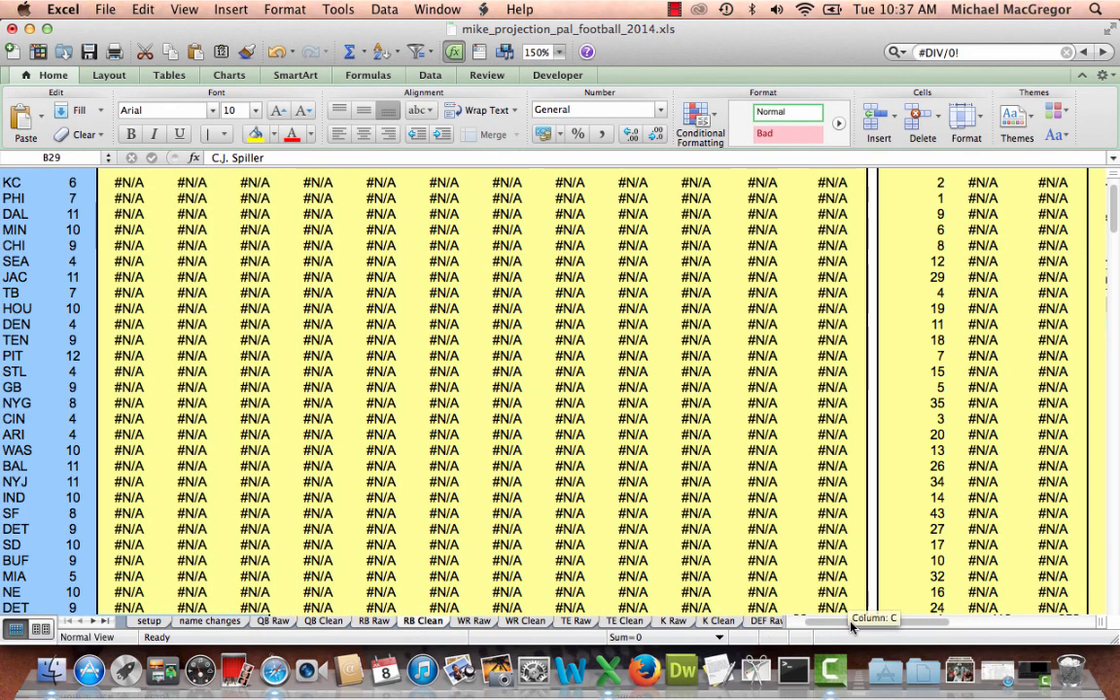
left_click(890, 564)
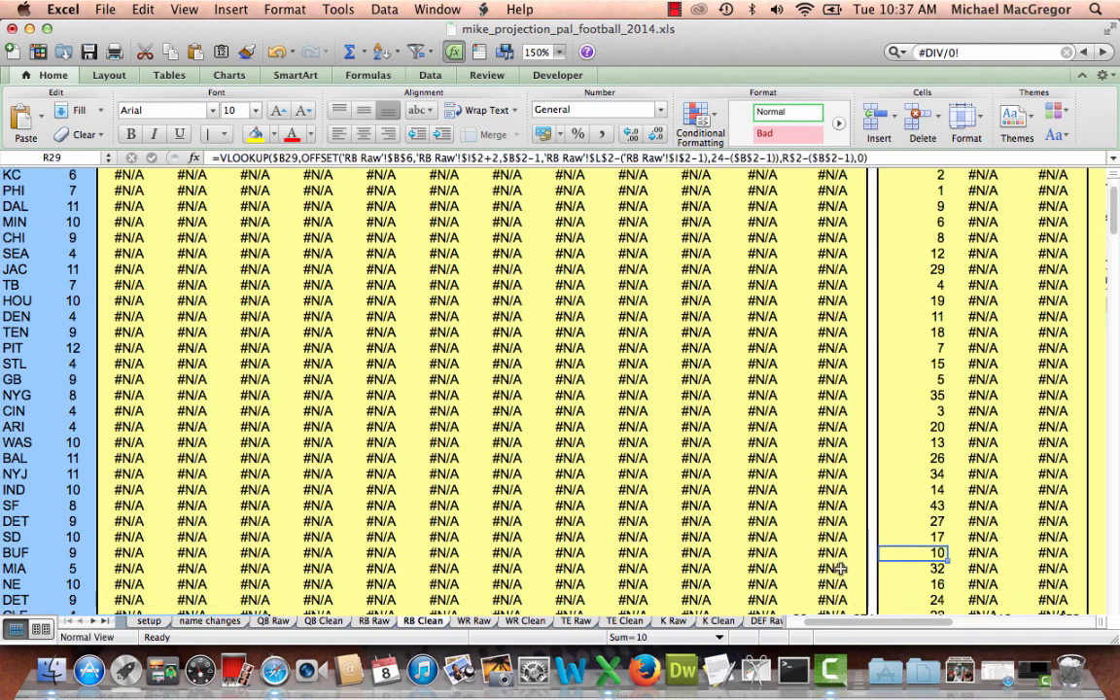
key("ctrl+Page_Up")
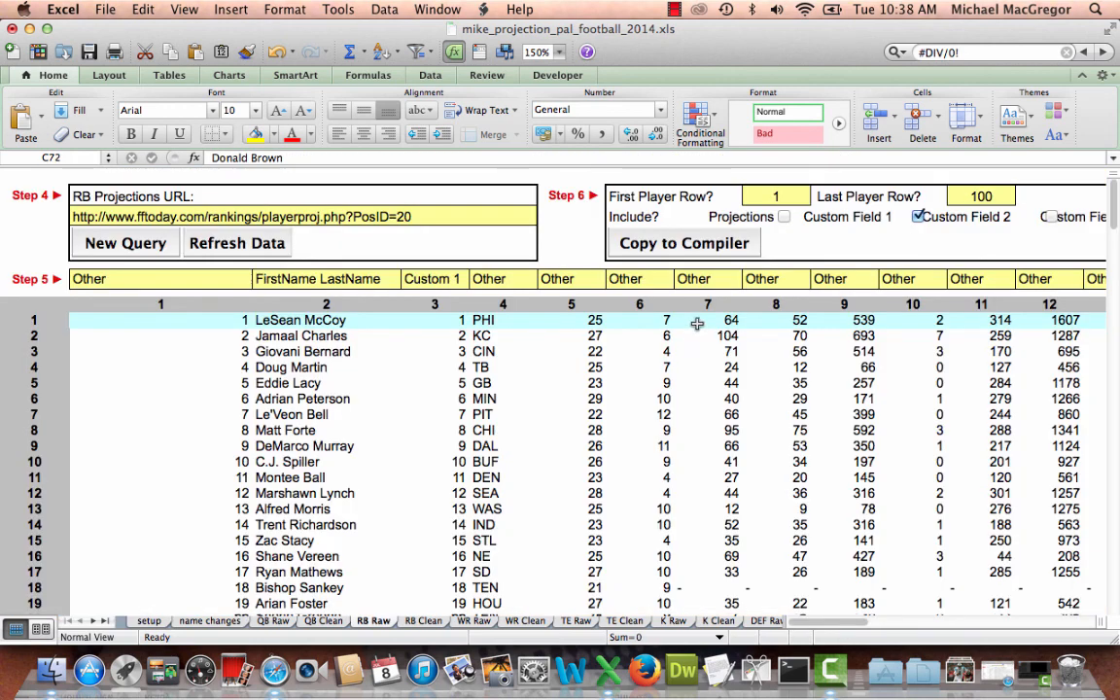
left_click(685, 243)
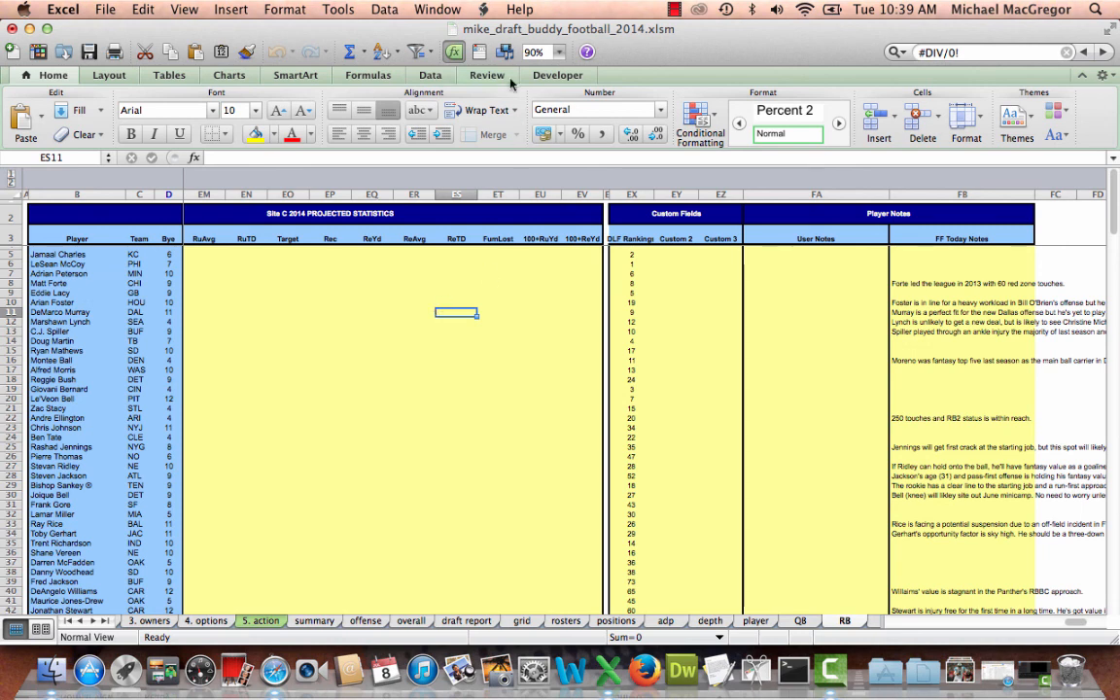
- Show the Draft Buddy RB sheet at 150% zoom and select the DLF Rankings custom field heading in EX3
left_click(544, 51)
left_click(501, 84)
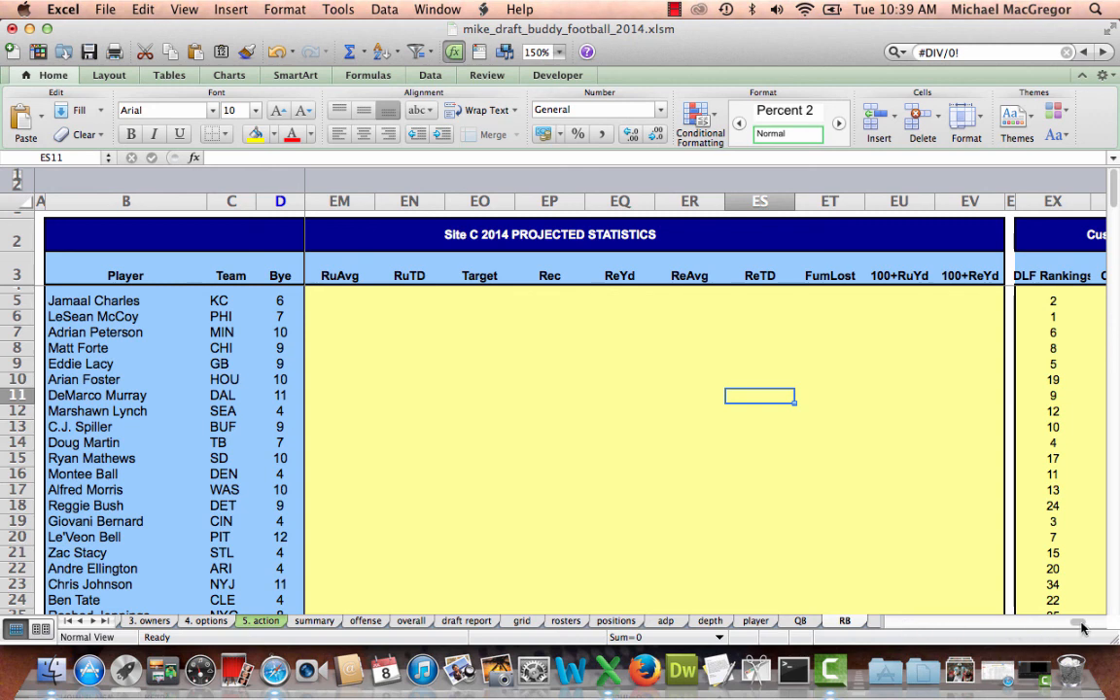
scroll(1079, 627, "right", 6)
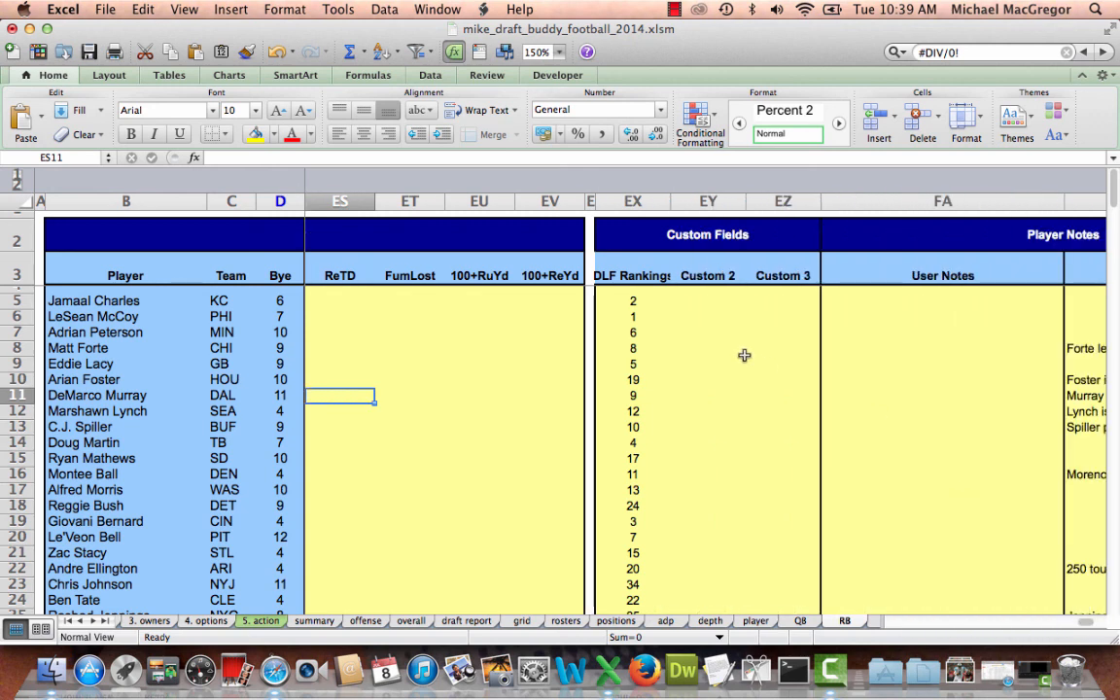
left_click(642, 276)
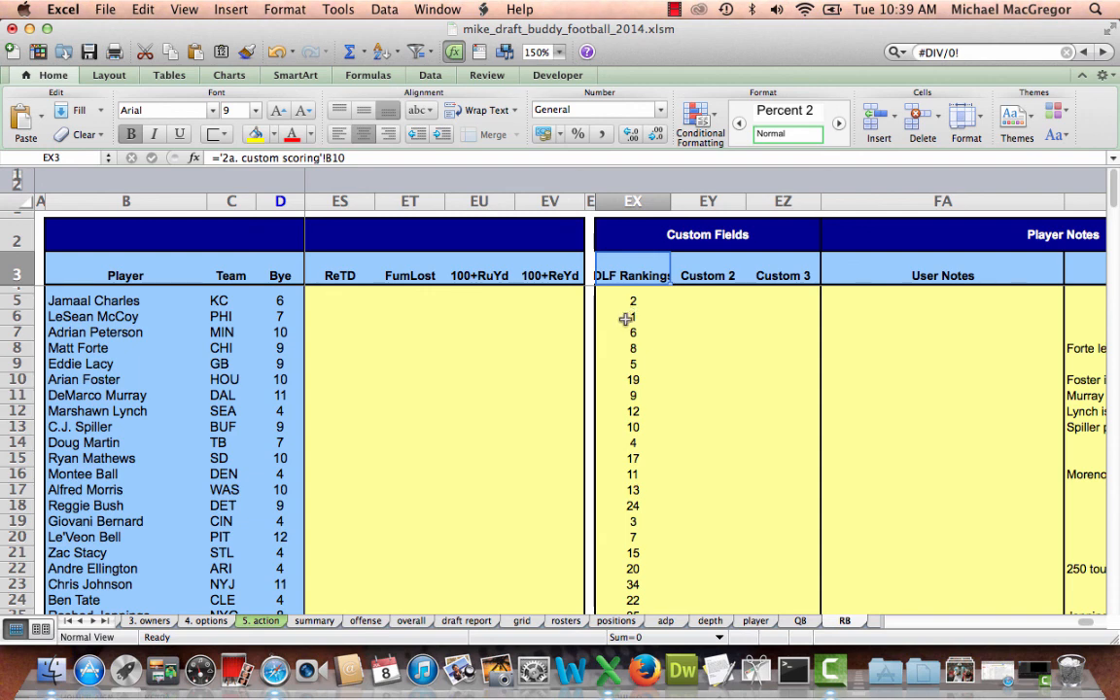
- Review the imported DLF Rankings values in cells EX6 through EX10
left_click(630, 315)
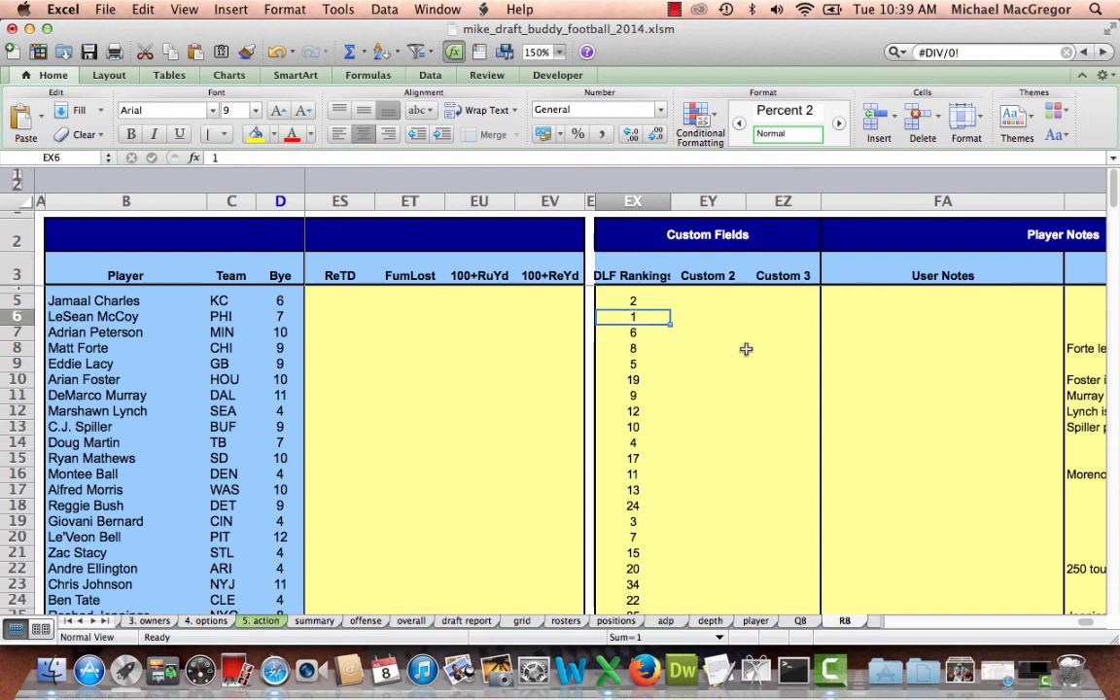
key("Down")
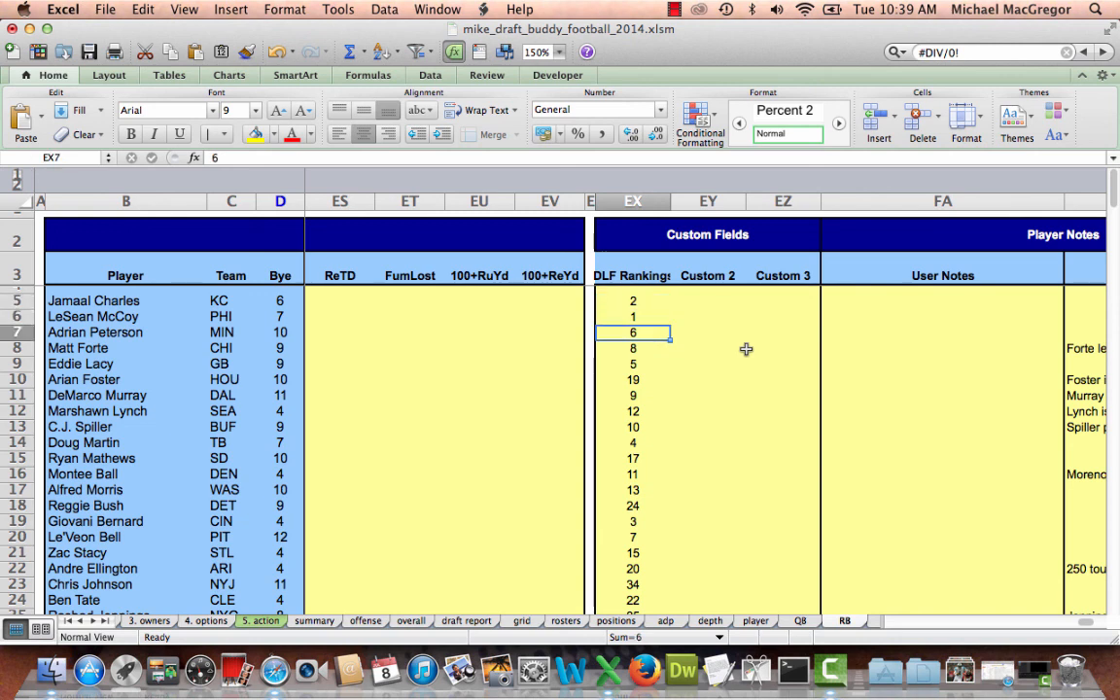
key("Down")
key("Down")
key("Down")
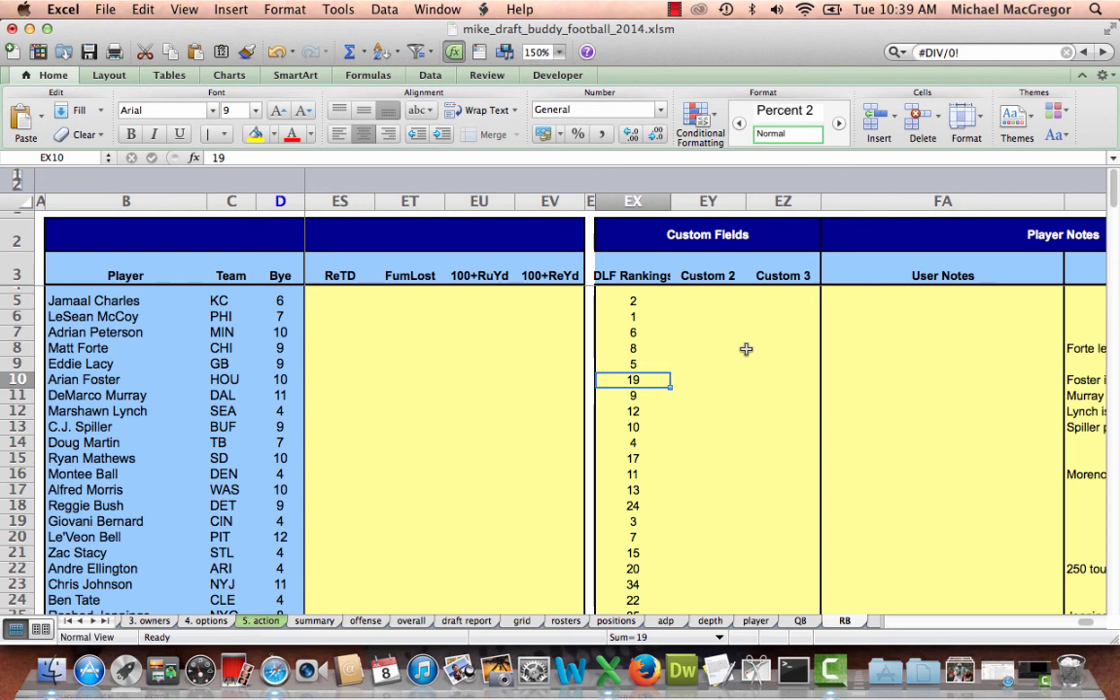
- Open the offense cheatsheet, and switch to mike_projection_pal_football_2014.xls to view its WR Raw and TE Raw sheets
left_click(387, 621)
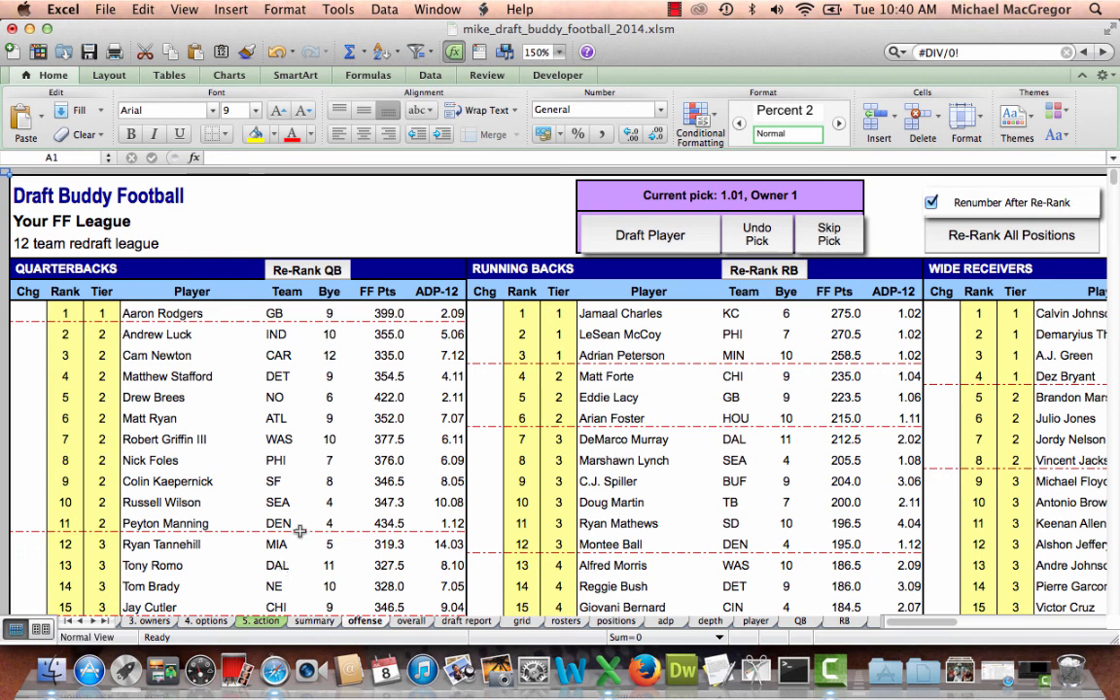
left_click(436, 9)
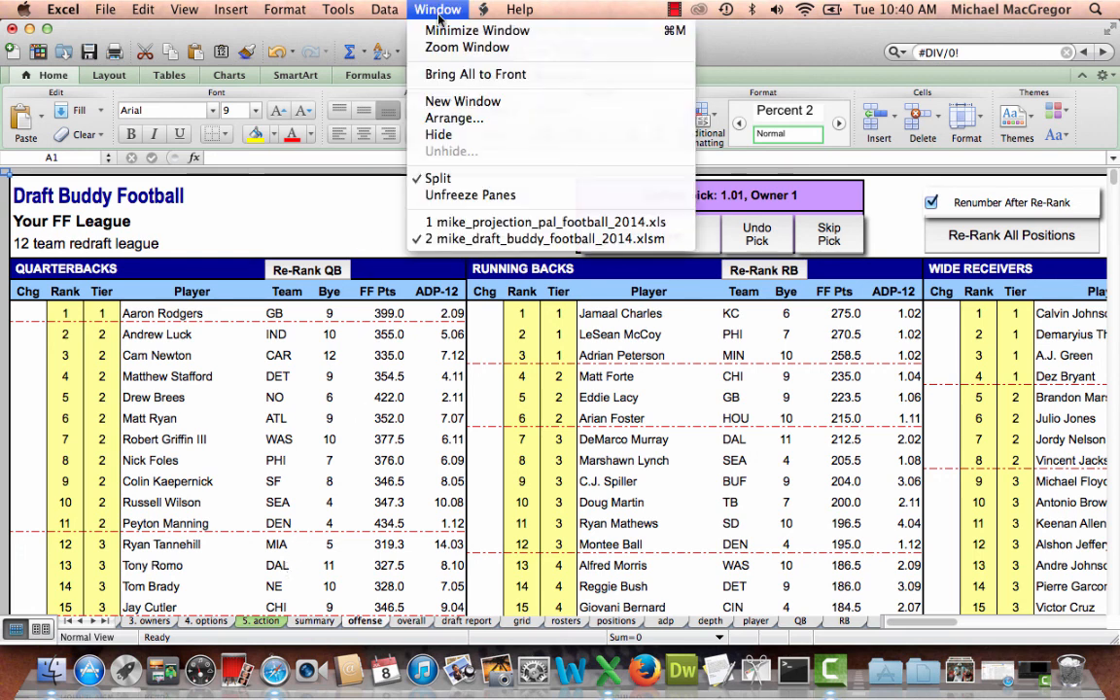
left_click(476, 221)
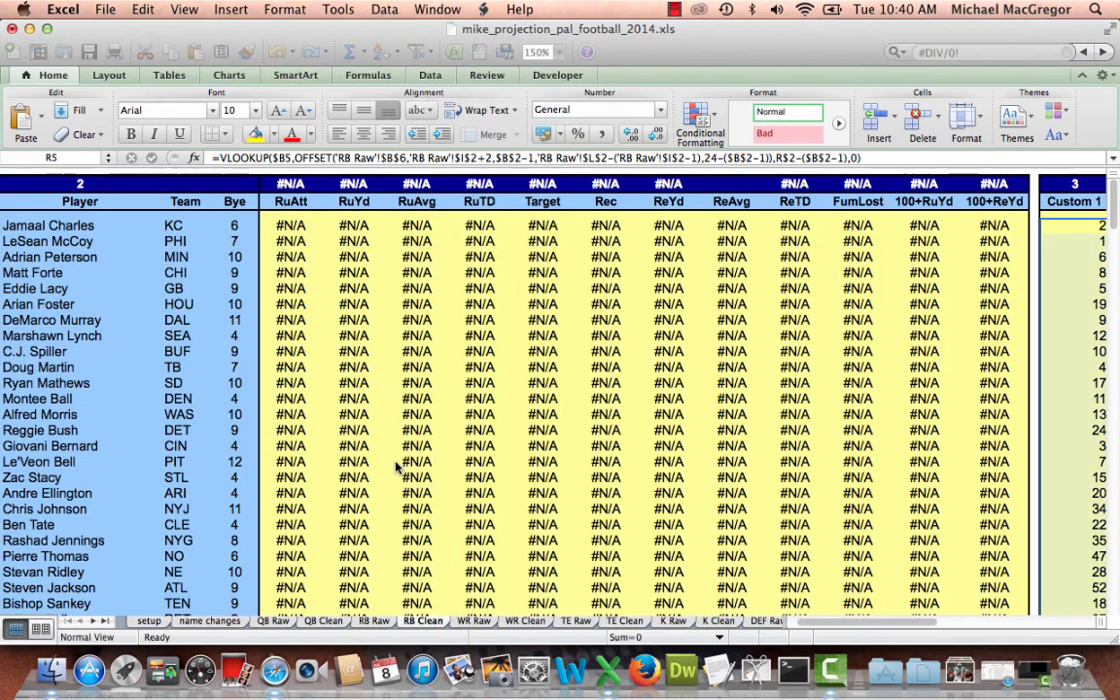
left_click(473, 621)
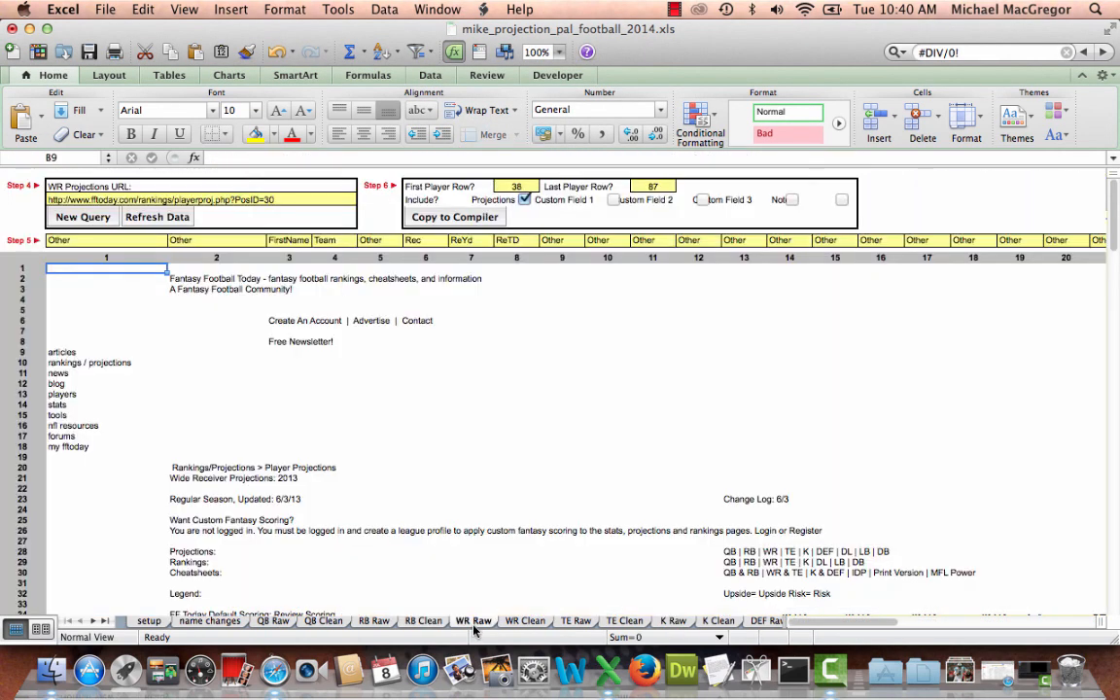
left_click(575, 620)
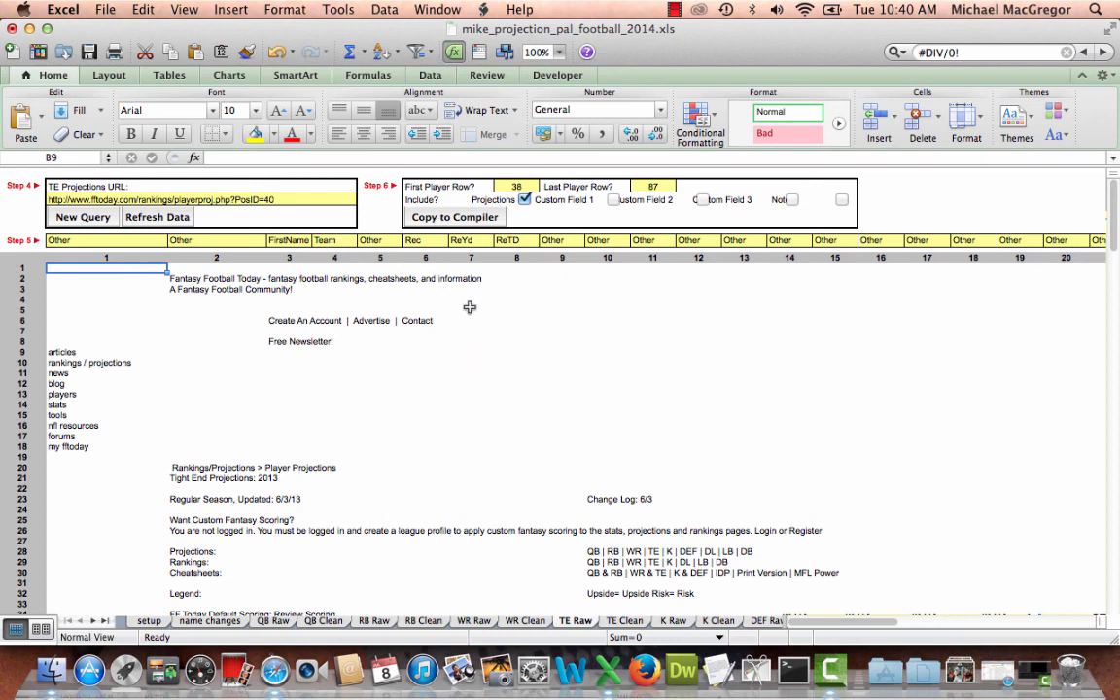
- Return to mike_draft_buddy_football_2014.xlsm and look over the position rankings on the offense cheatsheet
left_click(437, 10)
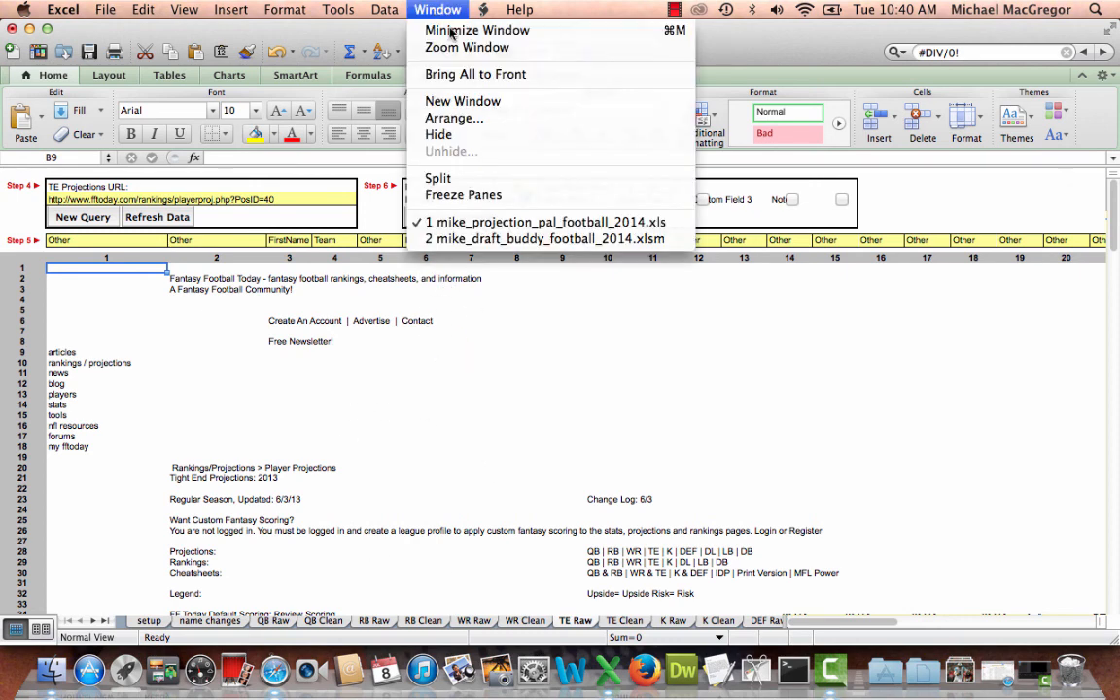
left_click(468, 240)
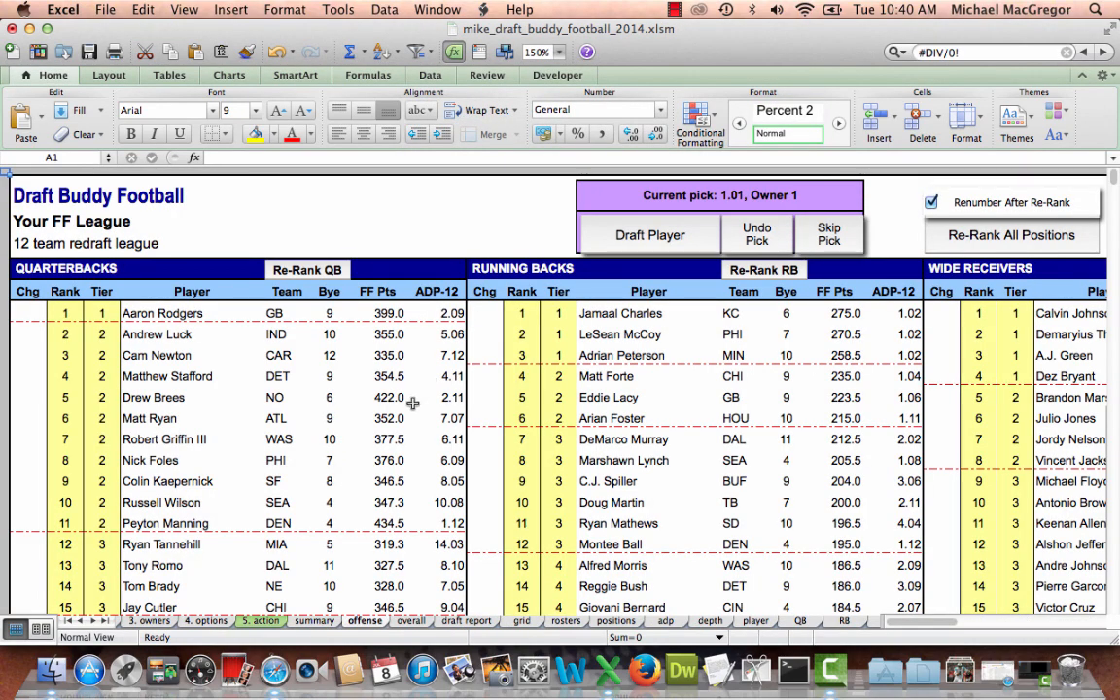
scroll(630, 422, "down", 2)
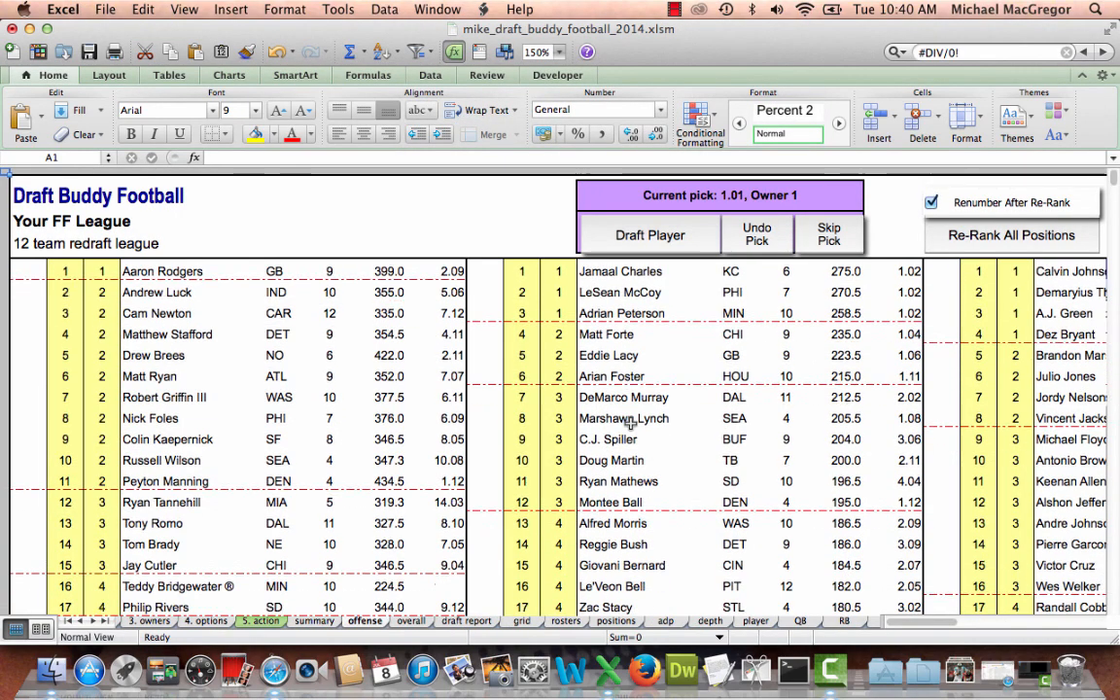
scroll(630, 423, "up", 2)
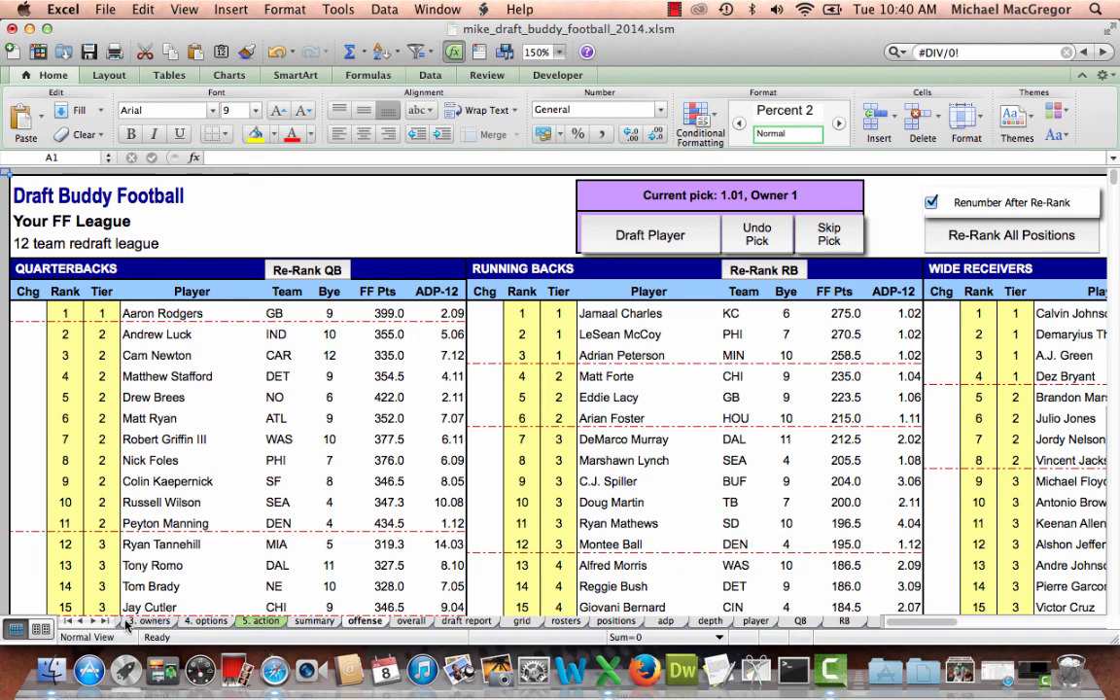
- Open the 2a. custom scoring sheet and select the DLF Rankings field name in the RB custom fields
scroll(126, 624, "left", 3)
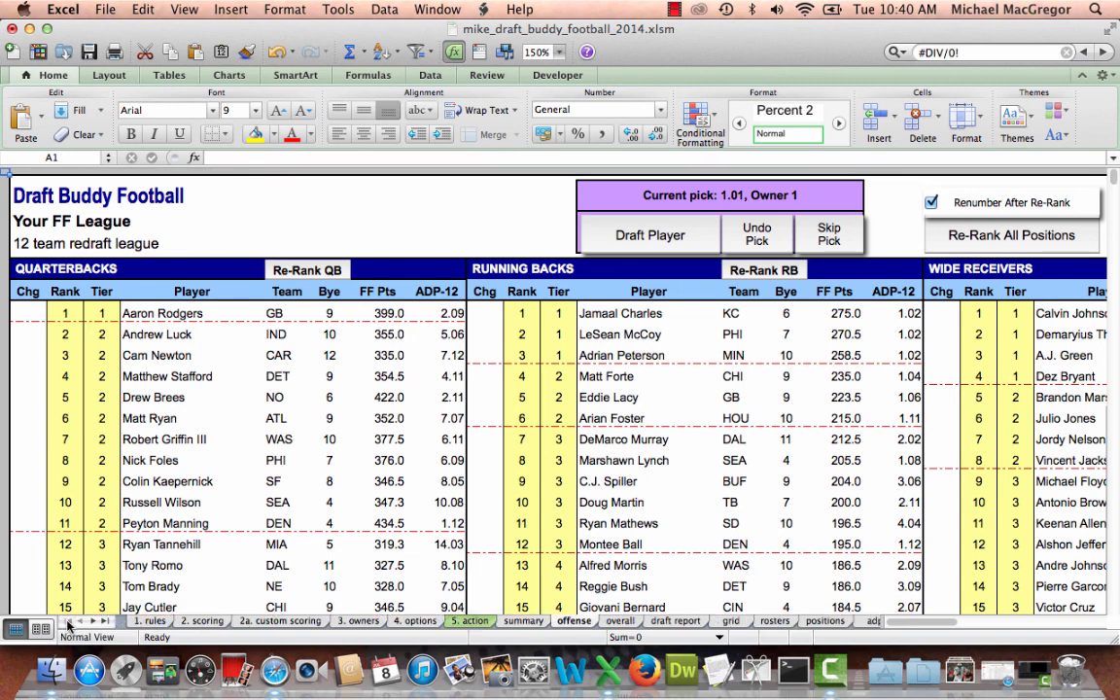
left_click(285, 622)
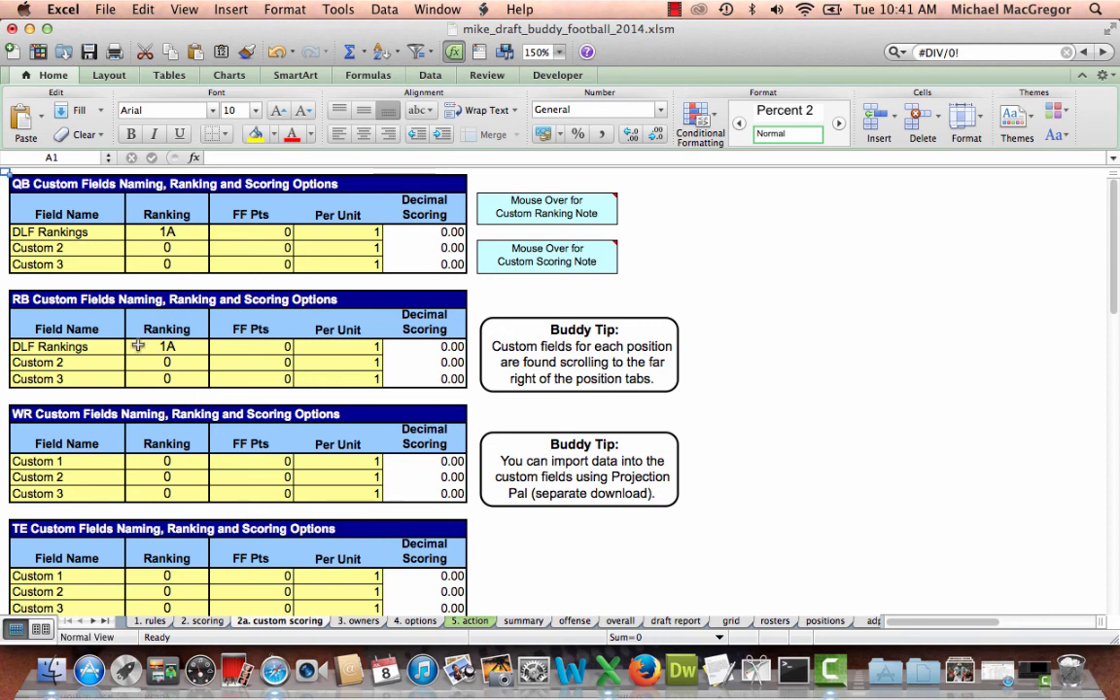
left_click(73, 346)
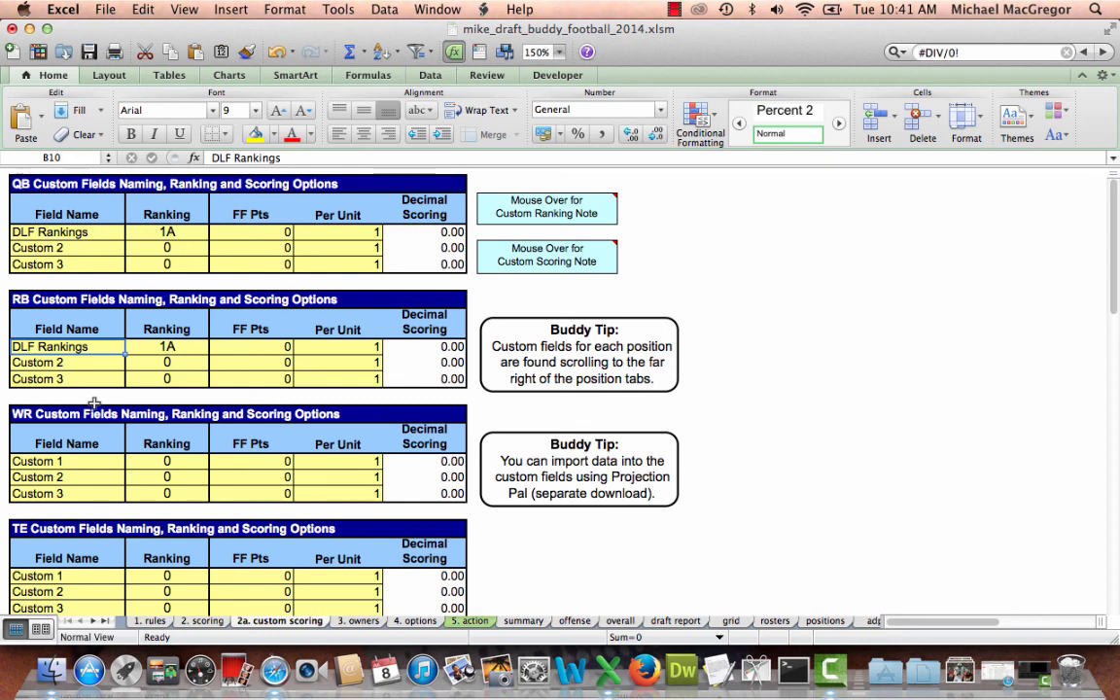
- Check on the RB sheet how the DLF Rankings heading in EX3 links to the custom scoring field name
left_click(106, 621)
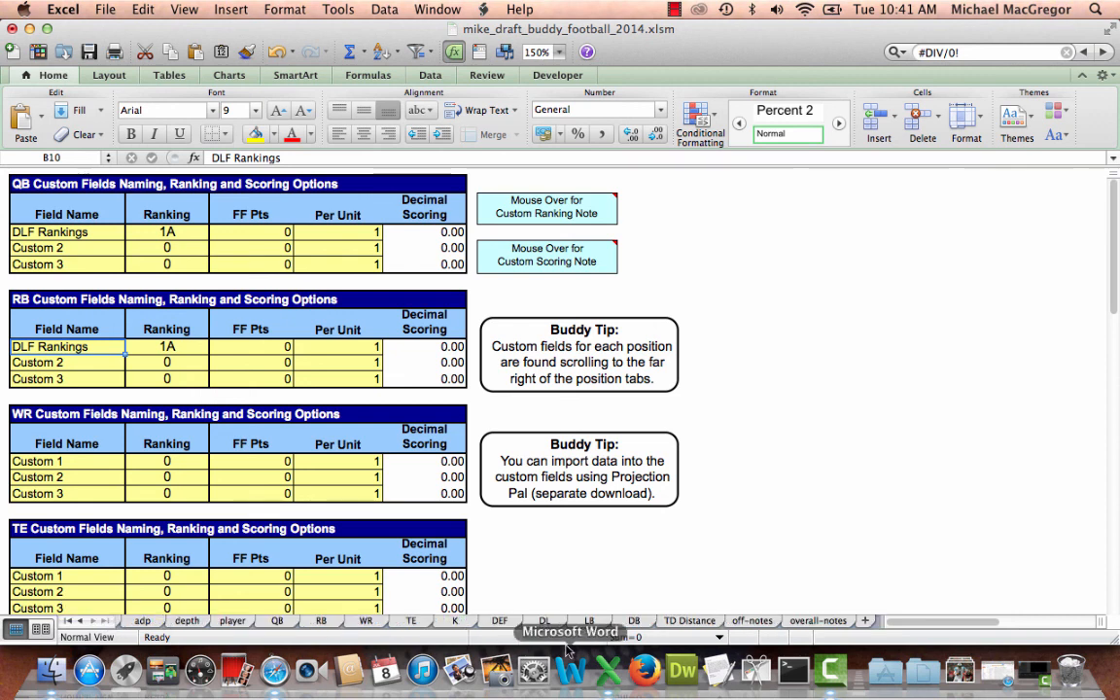
left_click(328, 623)
left_click(629, 276)
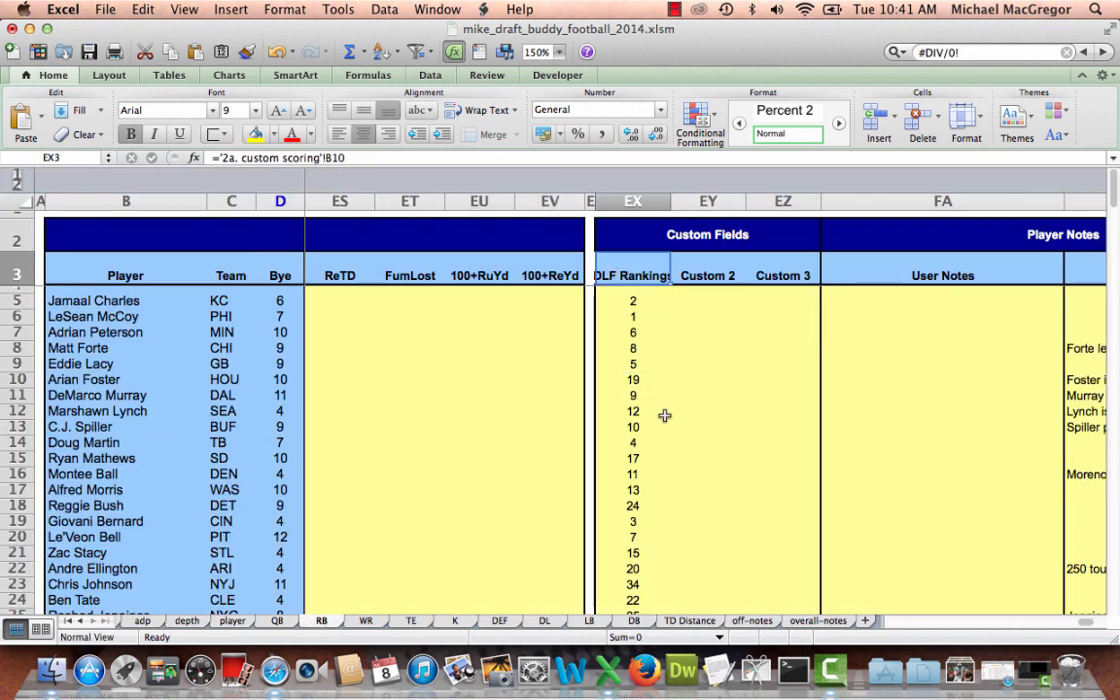
left_click(66, 621)
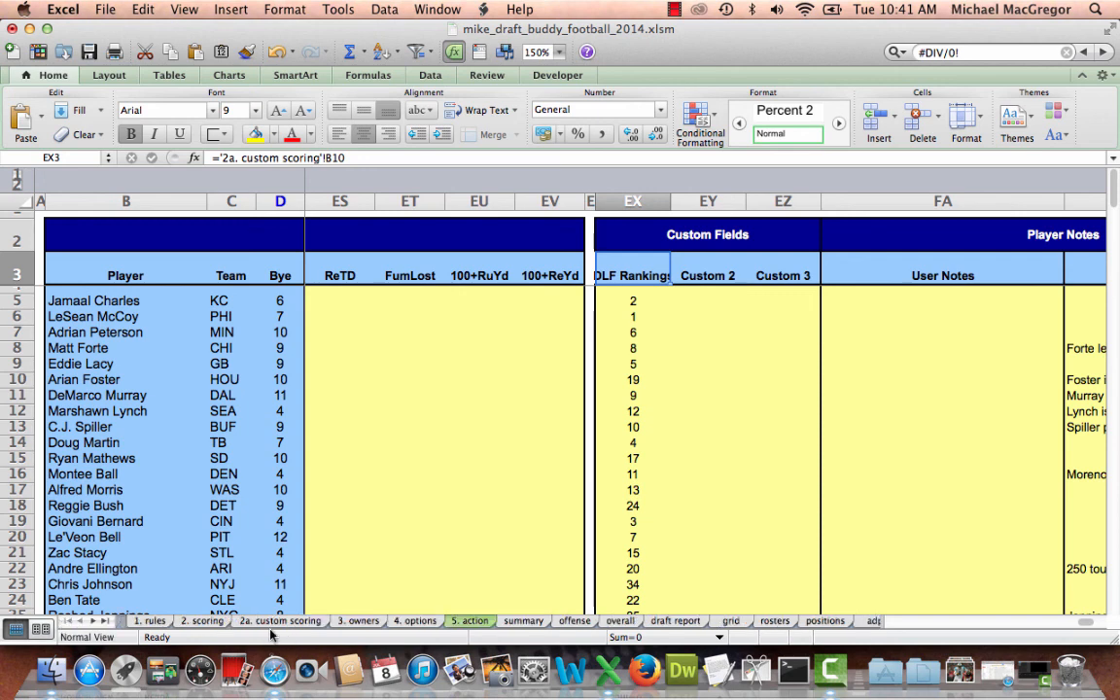
- Return to the 2a. custom scoring sheet and review the Ranking choices available for DLF Rankings in the RB custom fields
left_click(290, 623)
left_click(199, 346)
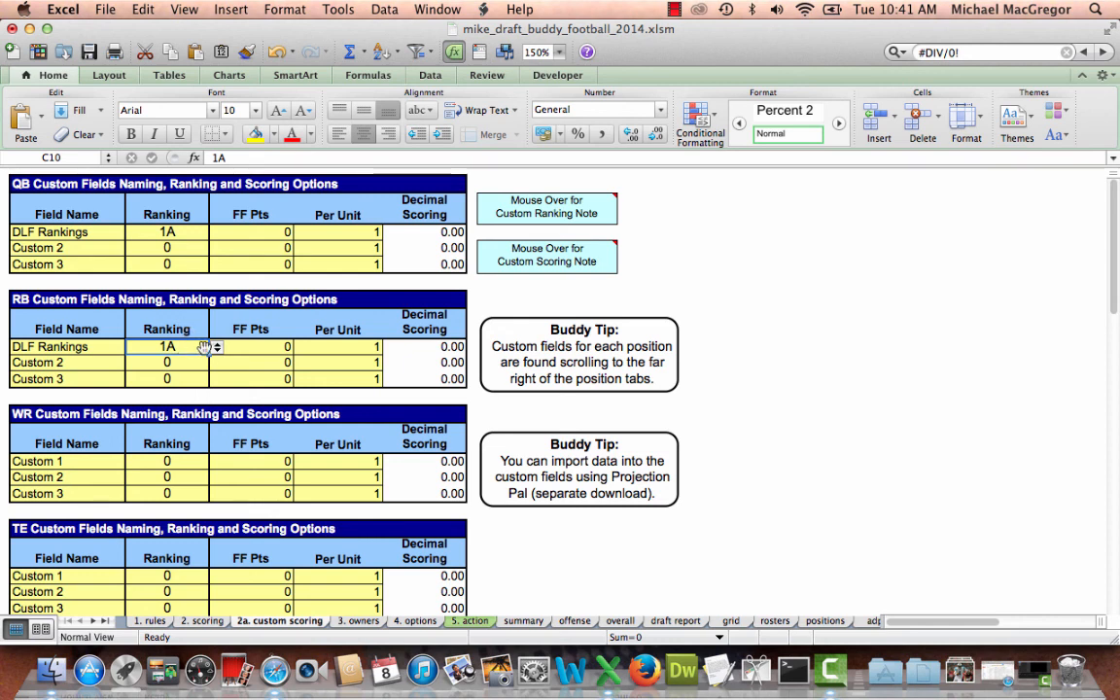
left_click(218, 348)
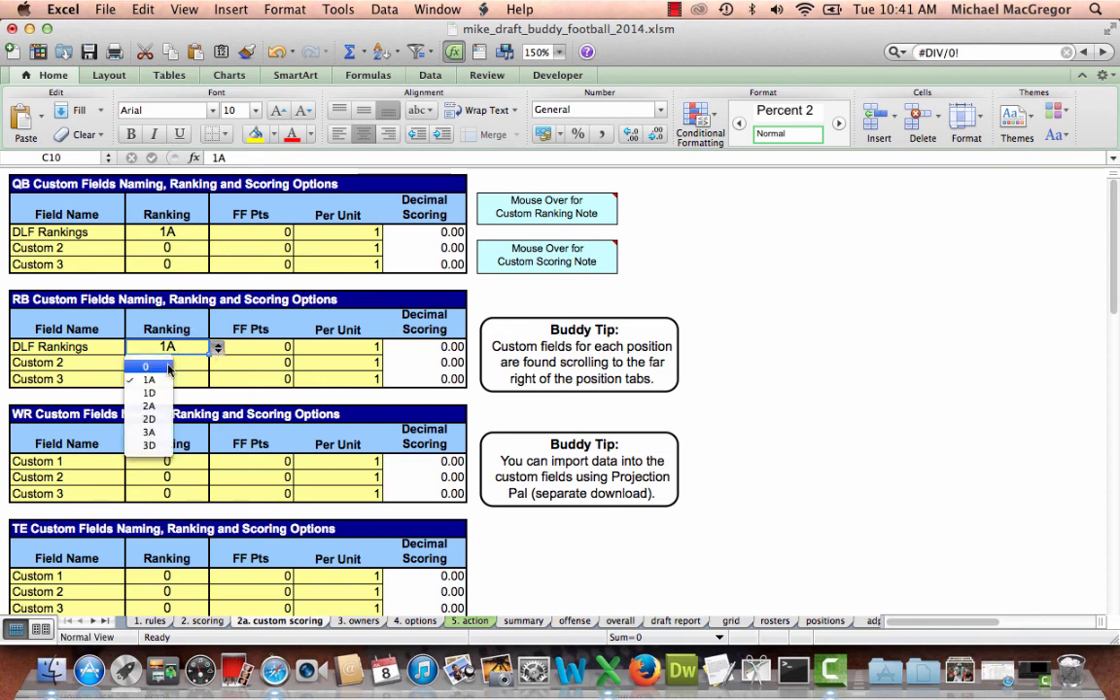
left_click(269, 358)
left_click(185, 461)
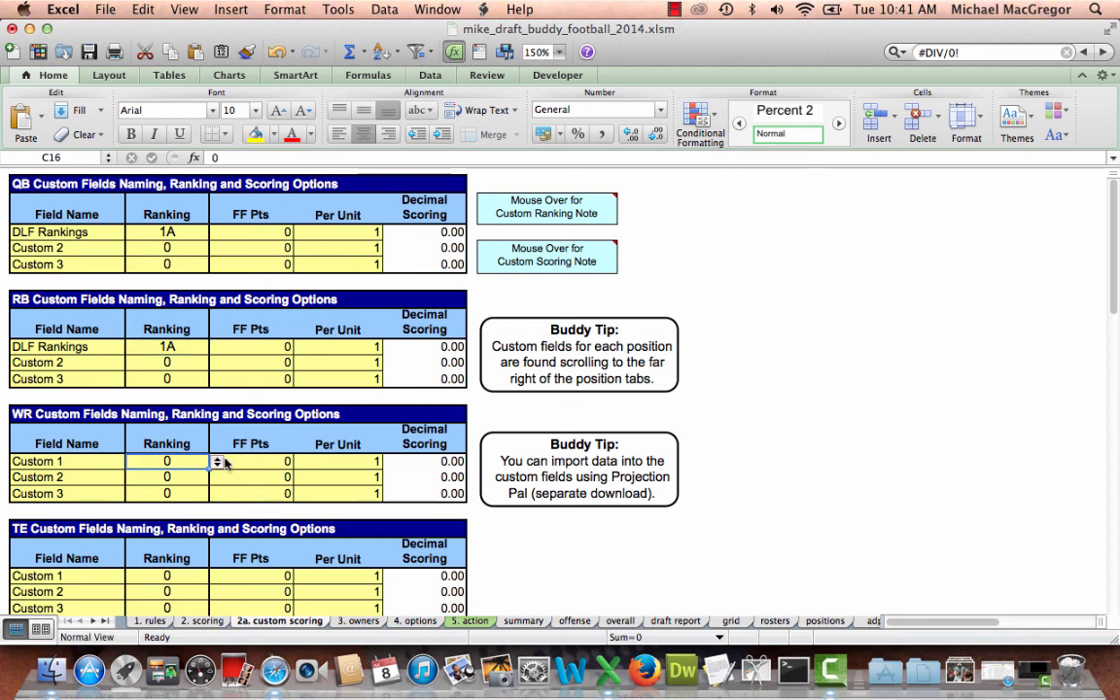
left_click(195, 346)
left_click(218, 348)
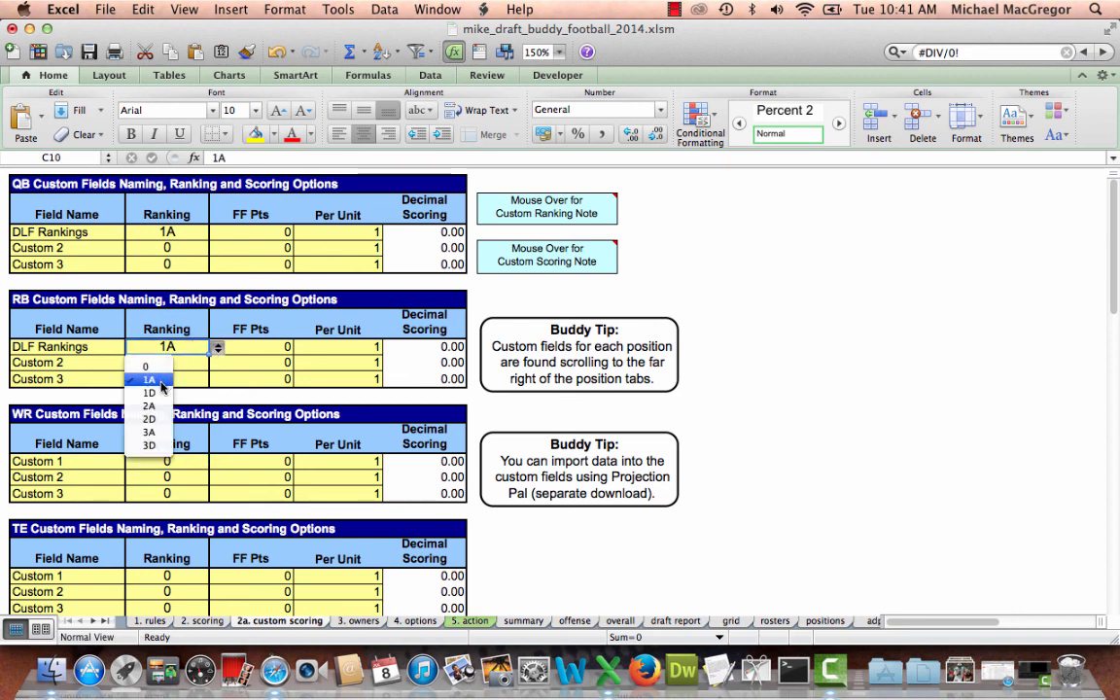
left_click(254, 357)
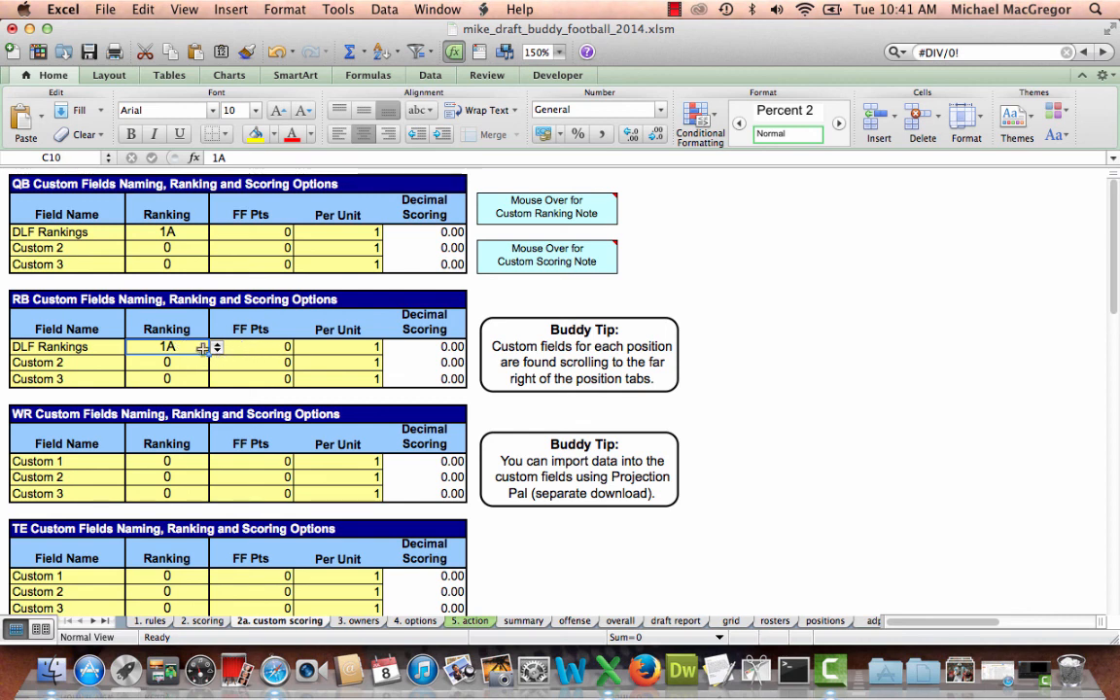
- Examine the Ranking, FF Pts and Per Unit columns of the RB custom fields, and compare them with the 2. scoring sheet
left_click_drag(178, 327, 173, 378)
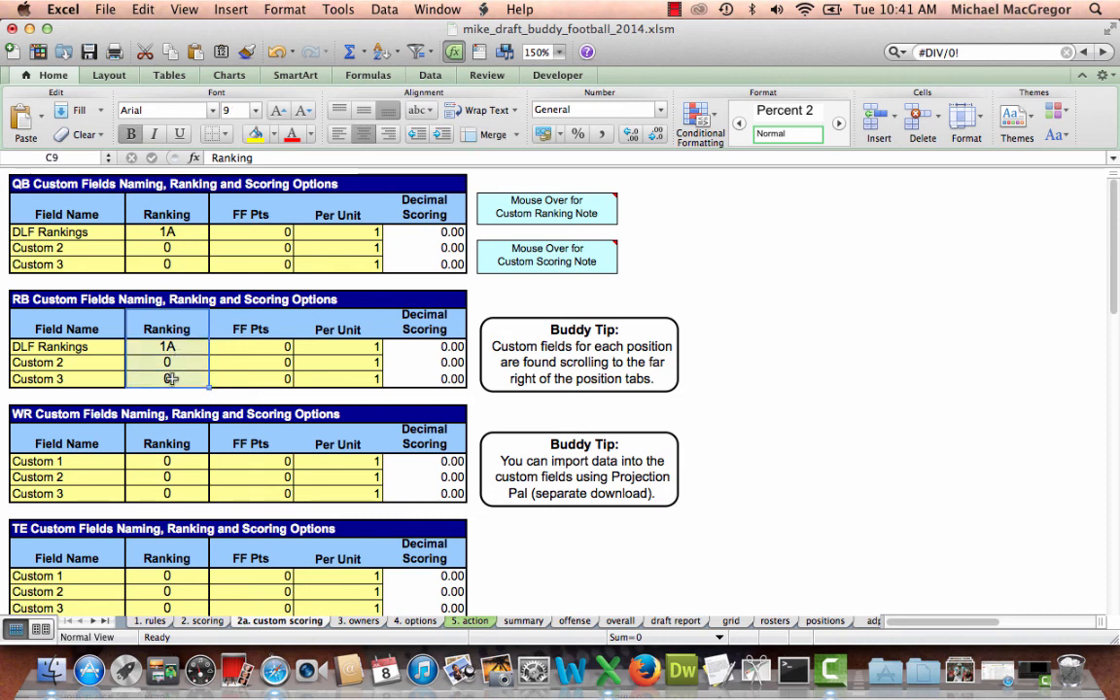
left_click_drag(238, 326, 336, 377)
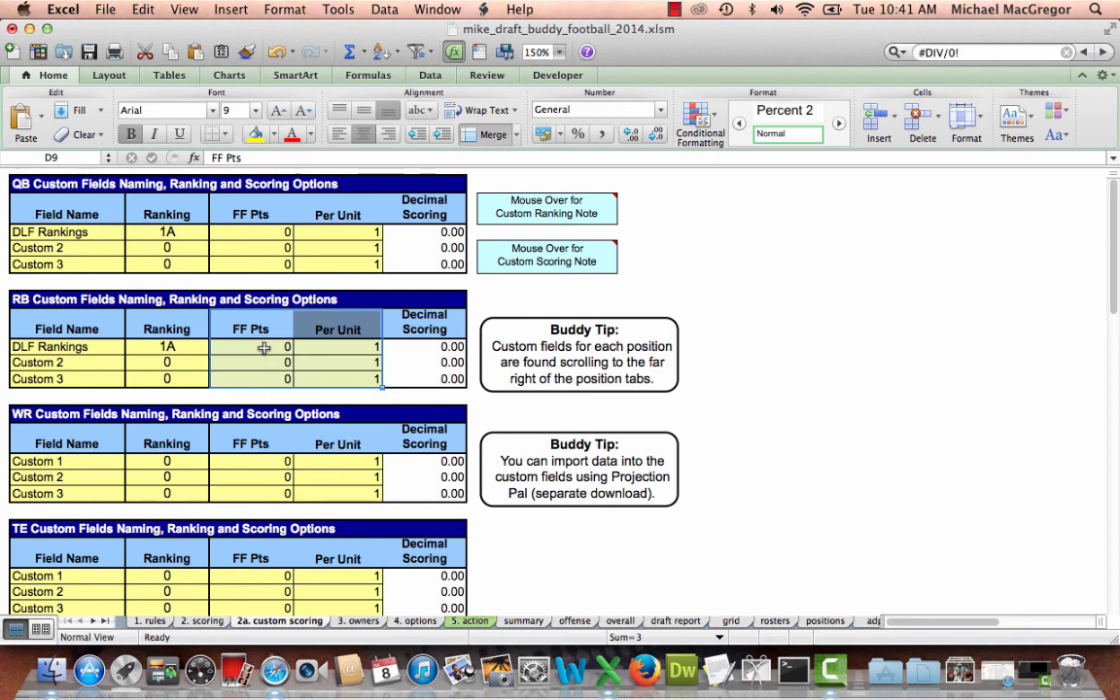
left_click(204, 620)
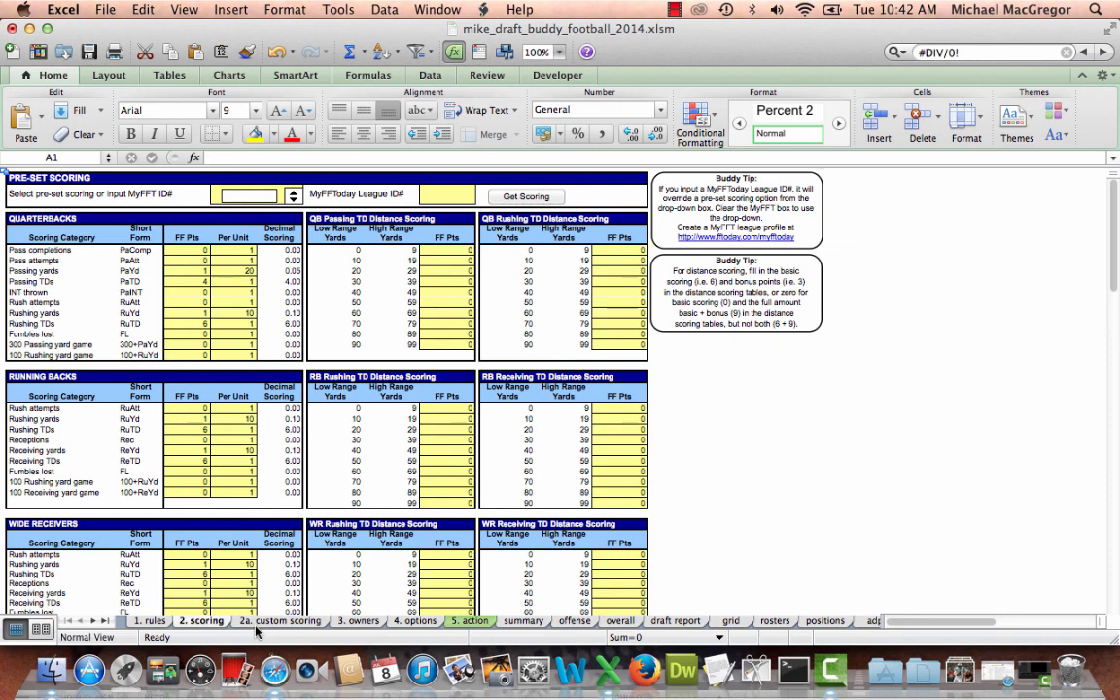
left_click(256, 623)
left_click(179, 347)
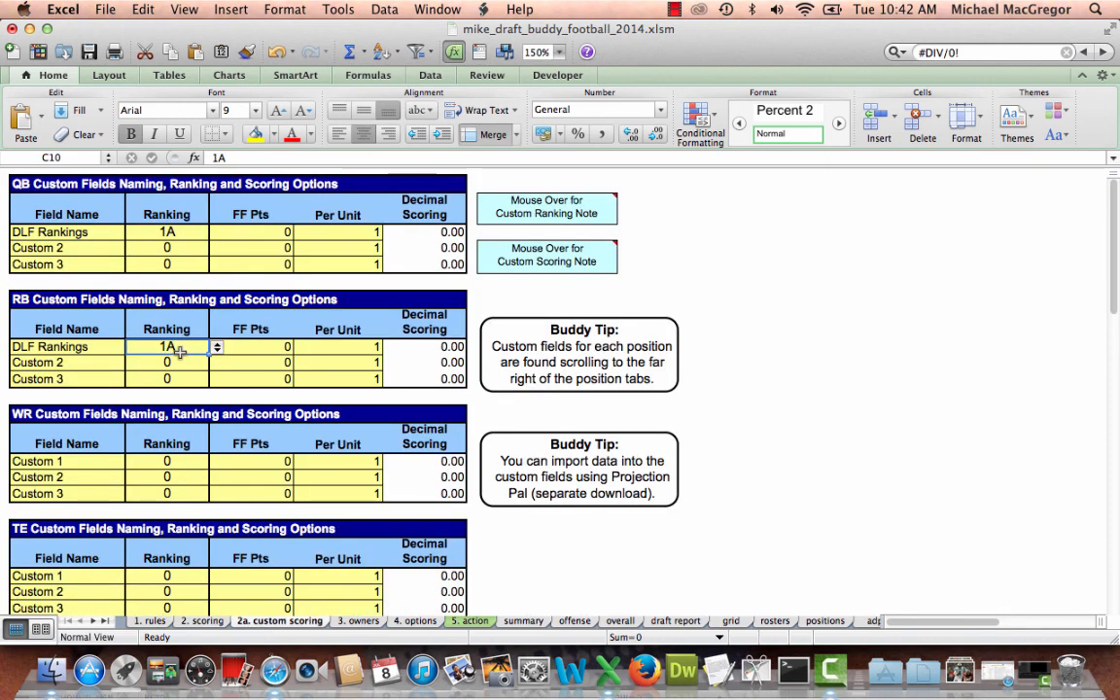
- Compile the cheatsheets from the 5. action sheet and check the running back order on the offense cheatsheet
left_click(470, 620)
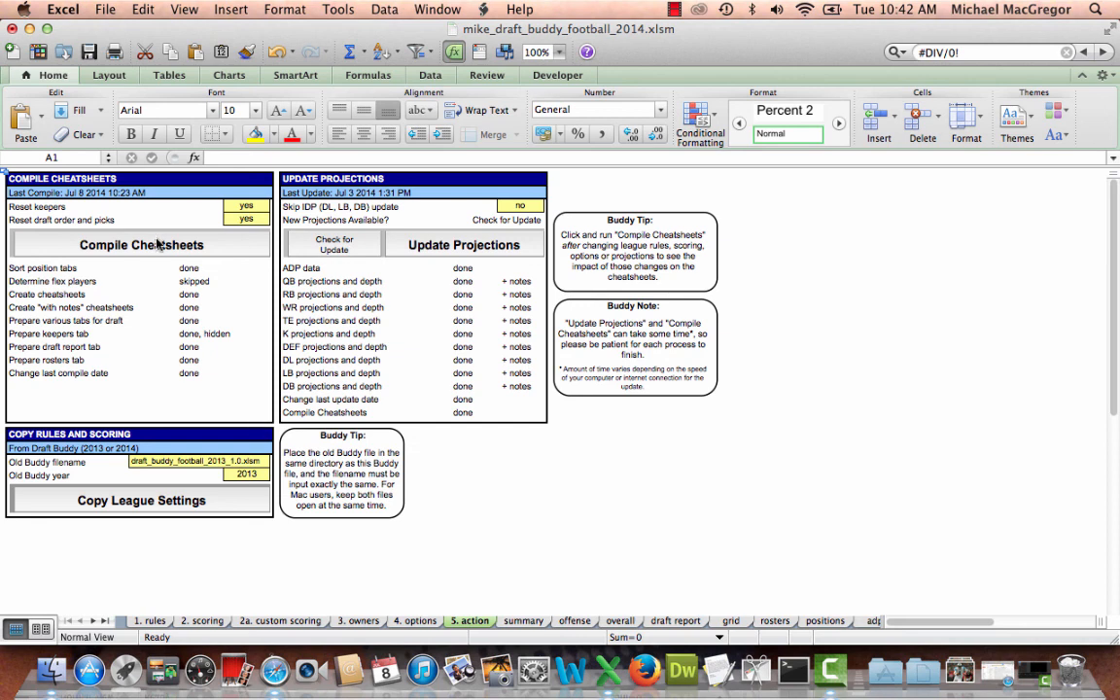
left_click(156, 241)
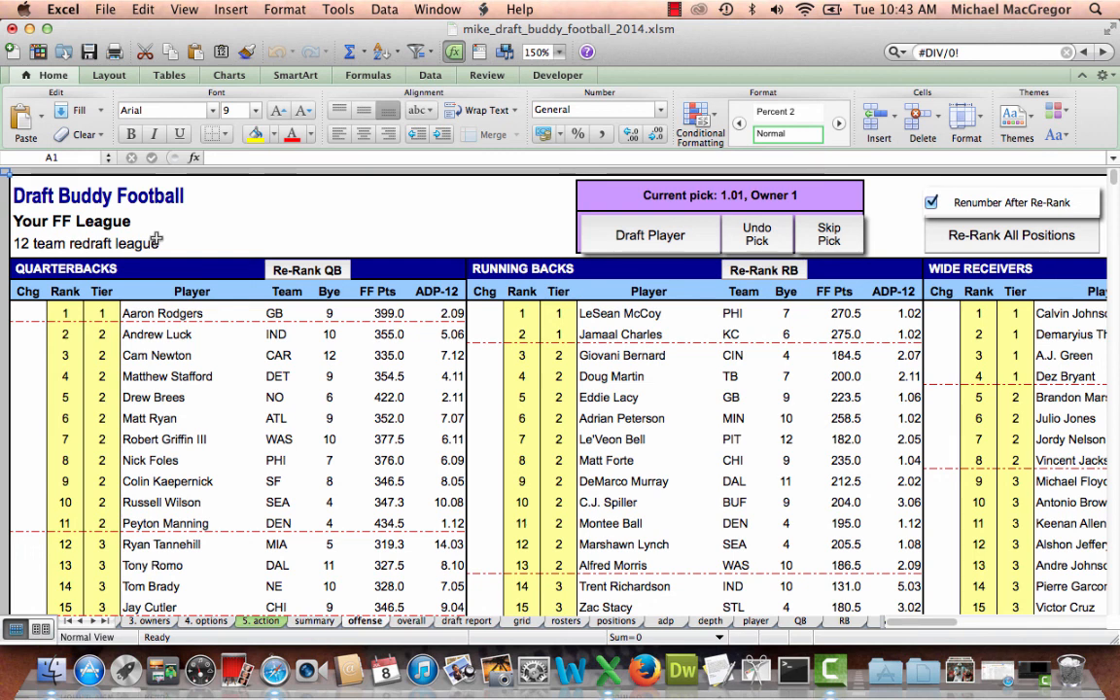
left_click(654, 356)
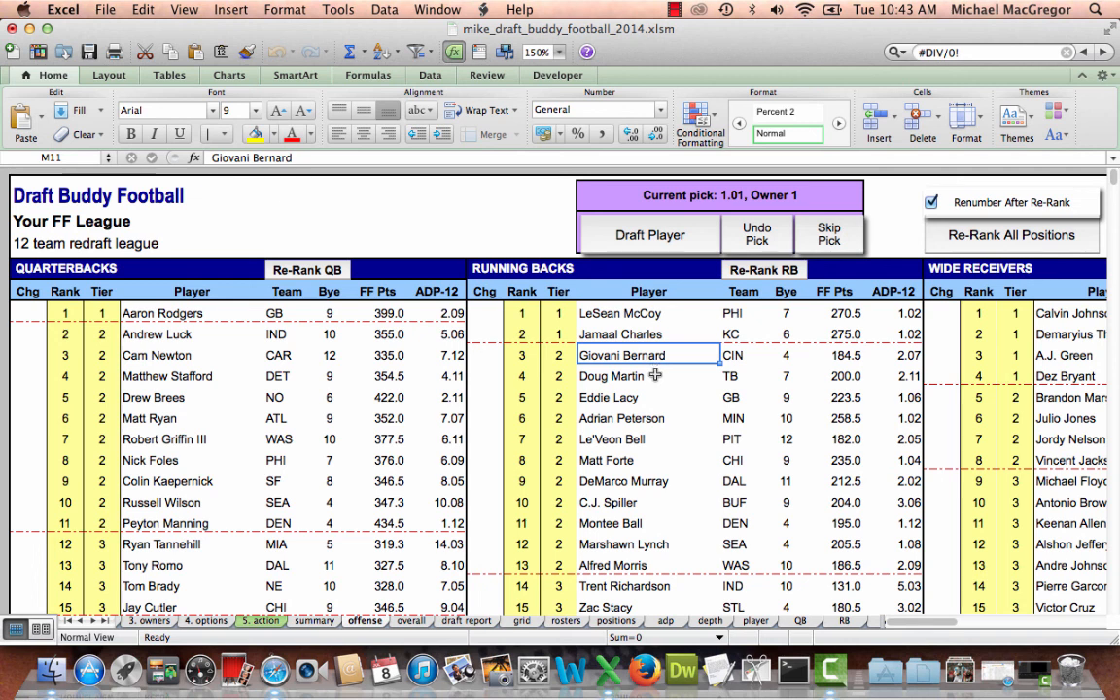
left_click(637, 418)
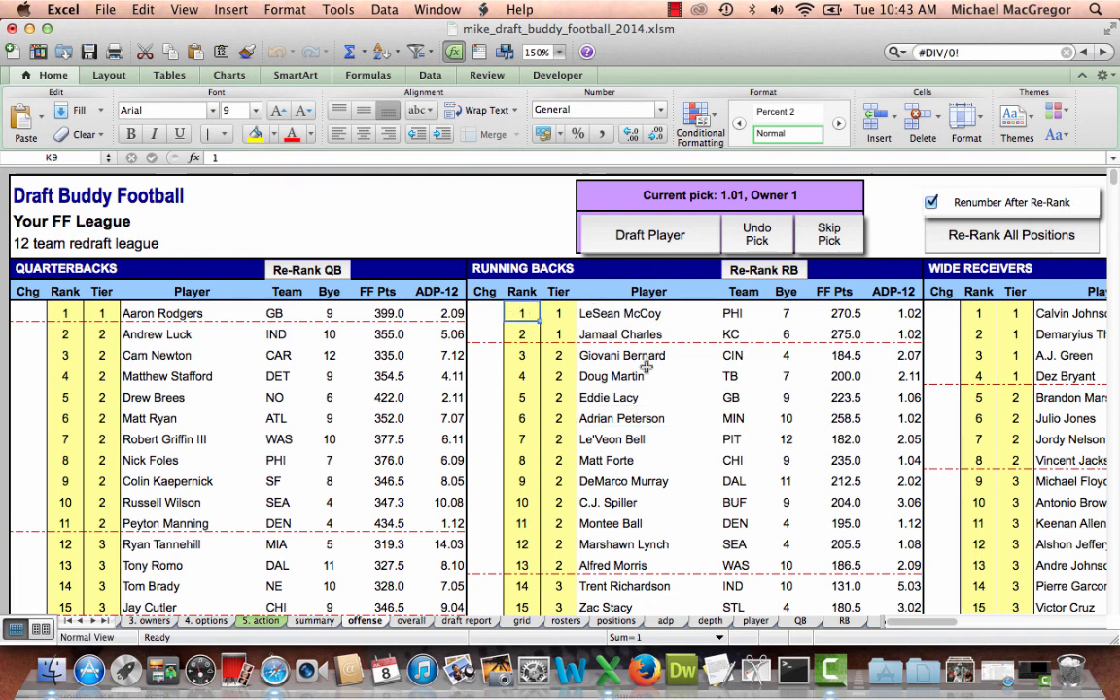
- Look over the rank, tier, team, points and ADP values of the top running backs on the offense cheatsheet
left_click(521, 313)
key("Right")
key("Right")
key("Down")
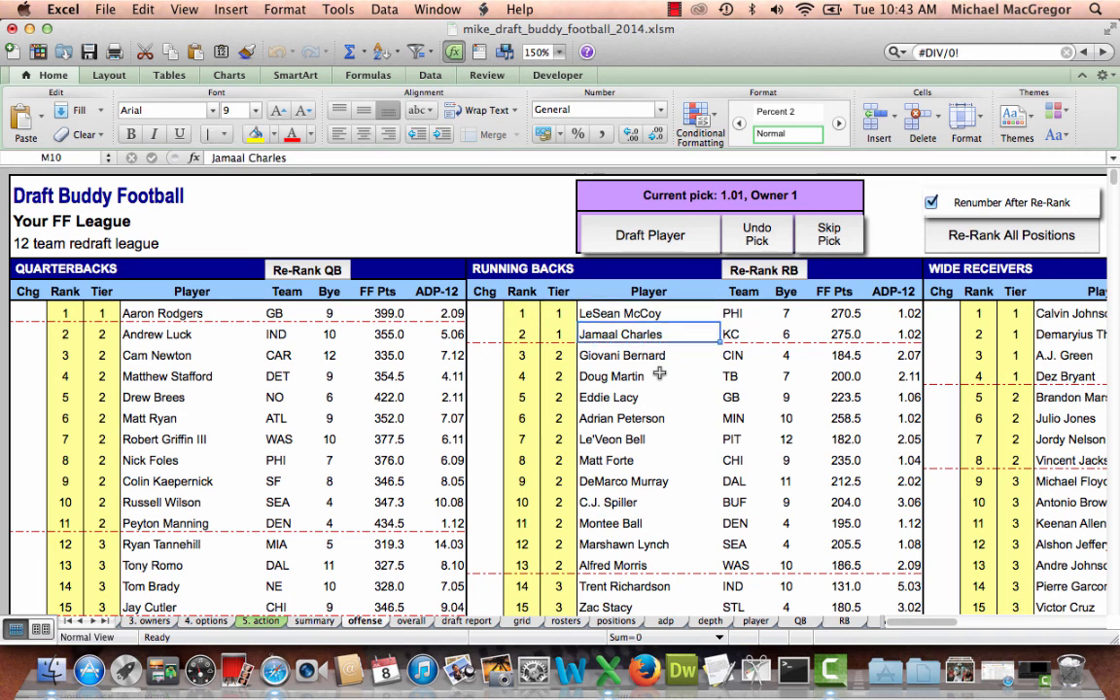
key("Up")
key("Right")
key("Down")
key("Right")
key("Right")
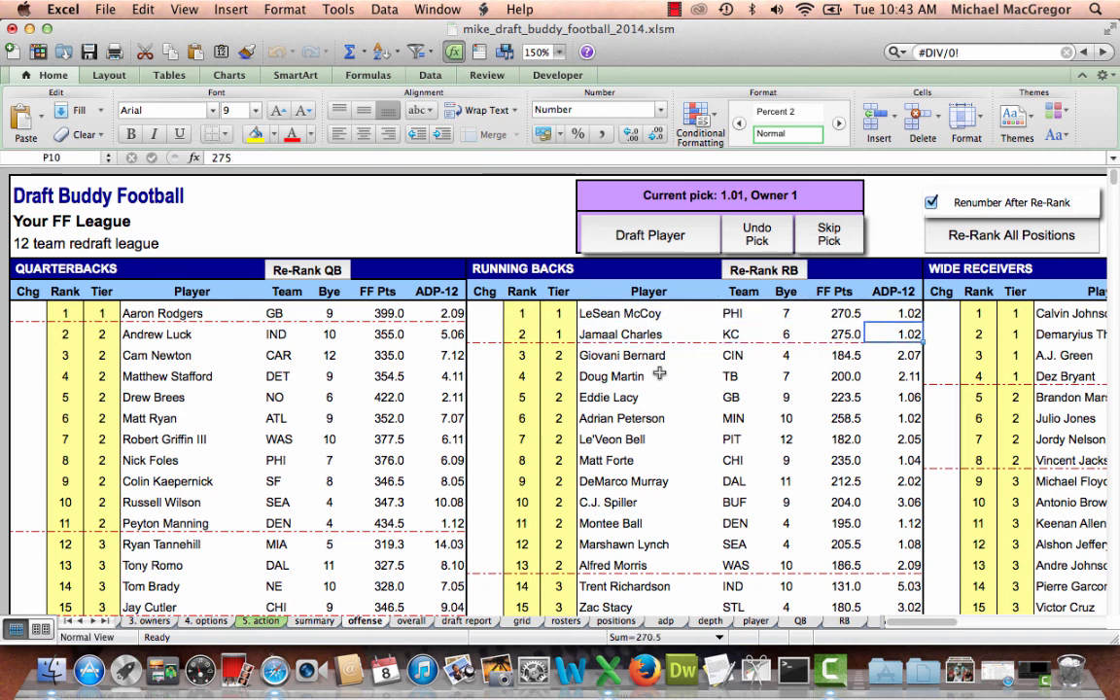
key("Up")
key("Right")
key("Left")
key("Left")
key("Left")
key("Down")
key("Left")
key("Left")
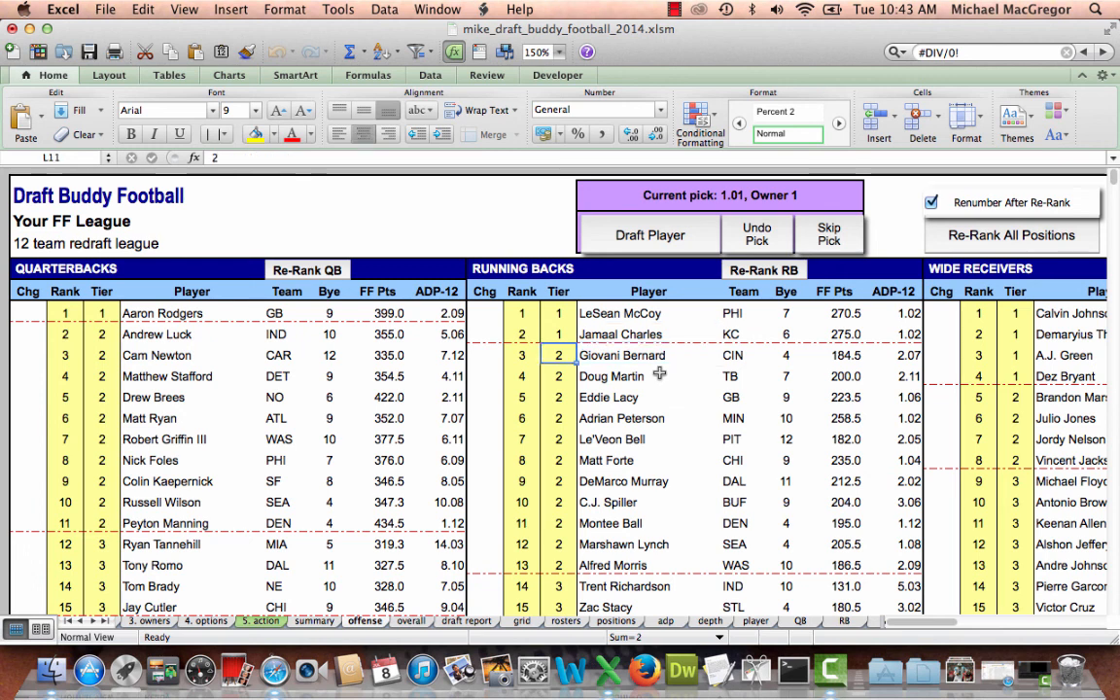
key("Left")
key("Up")
key("Left")
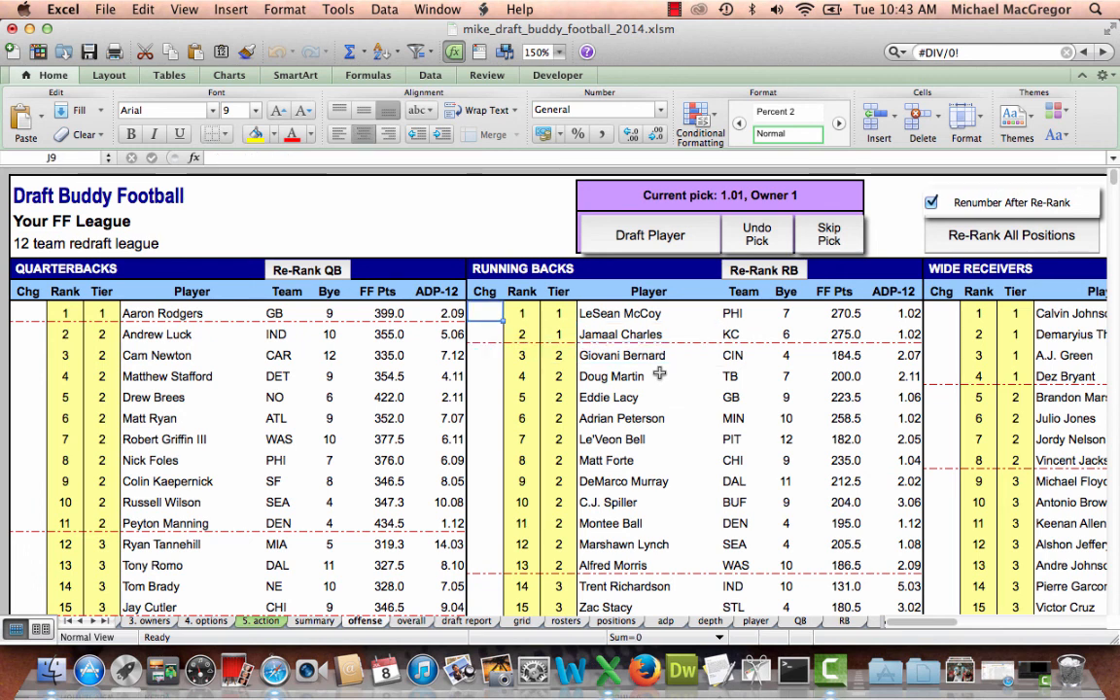
key("Down")
key("Right")
key("Right")
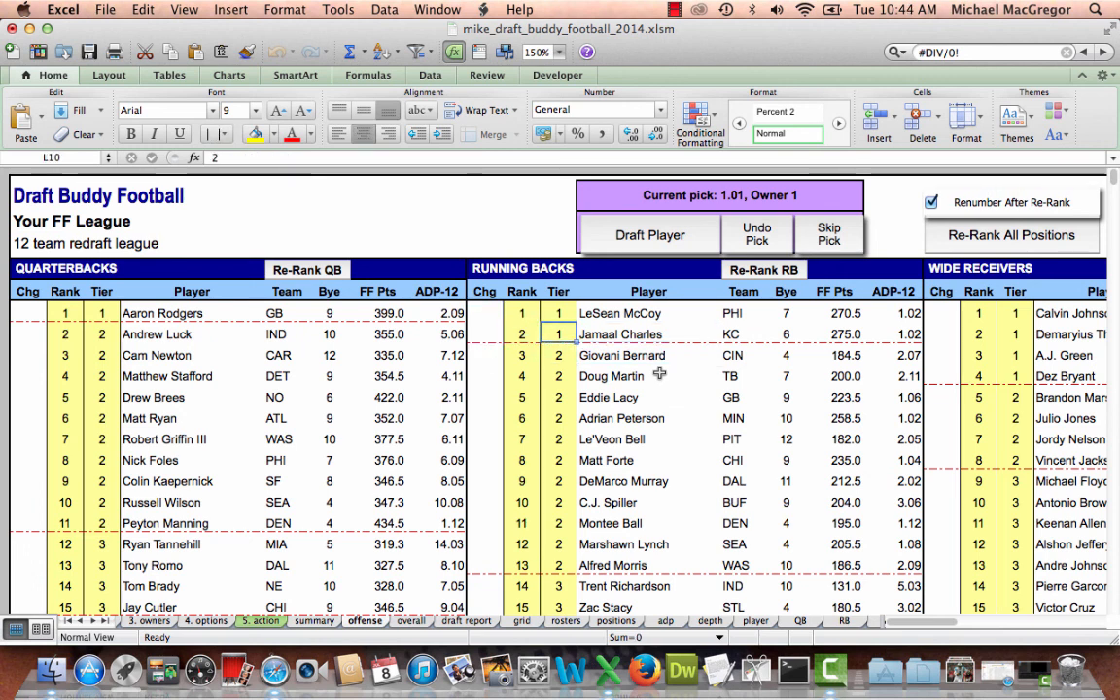
- Set Andrew Luck's tier to 1 in the quarterback rankings on the offense cheatsheet
key("Left")
key("Left")
key("Left")
key("Left")
key("Left")
key("Left")
key("Left")
key("Left")
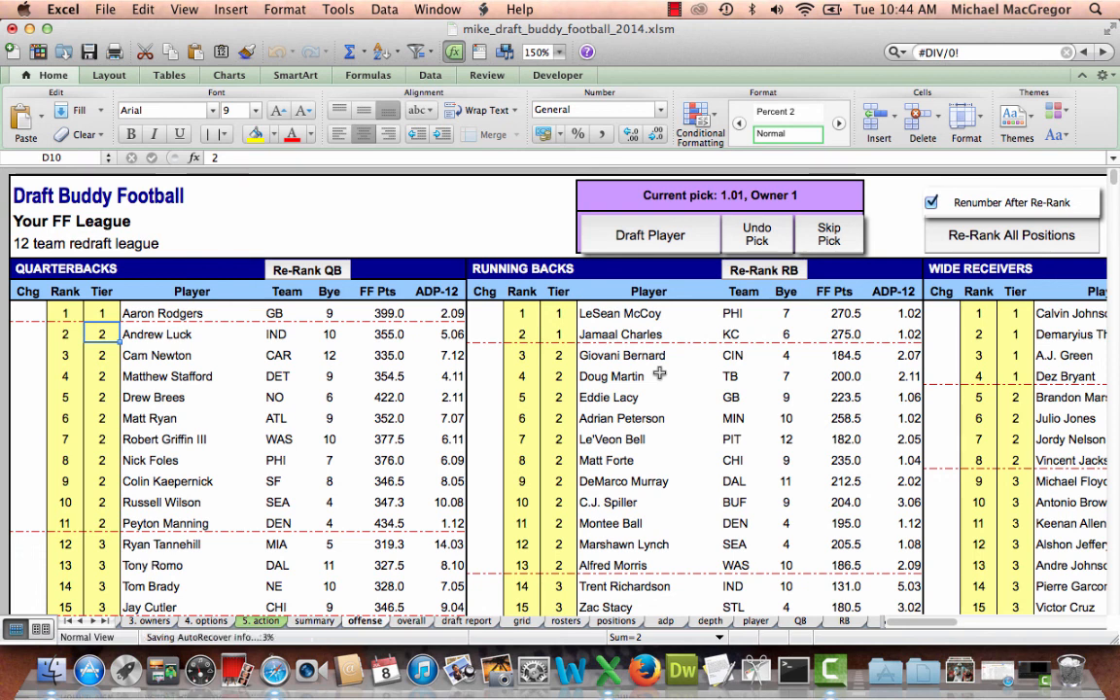
type("1")
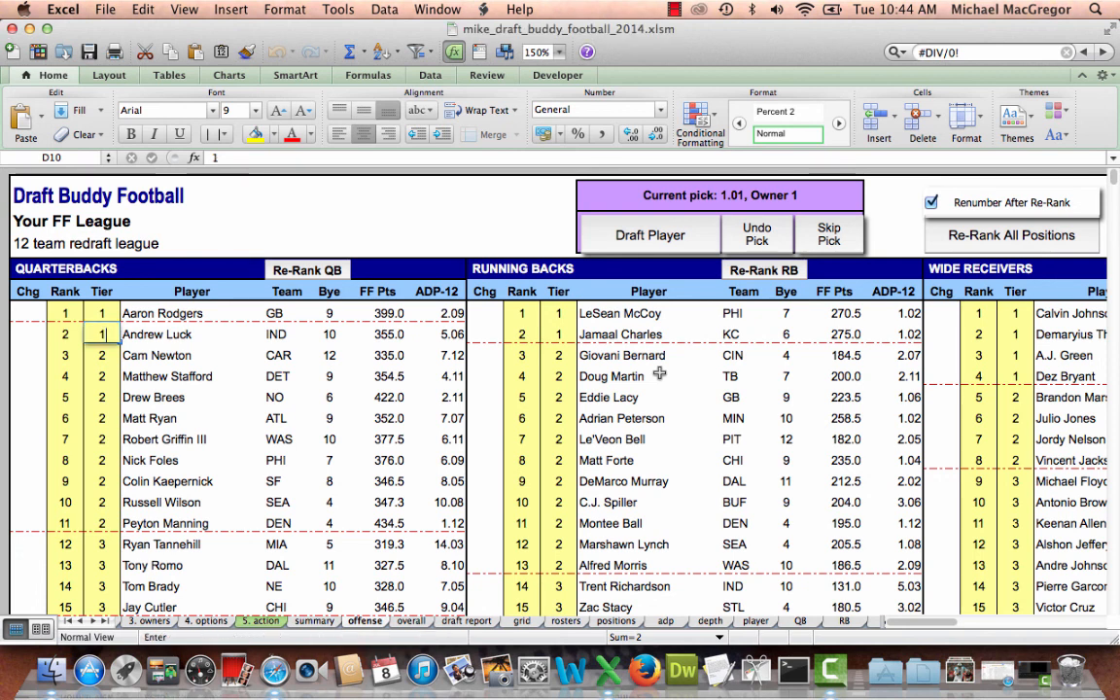
key("Return")
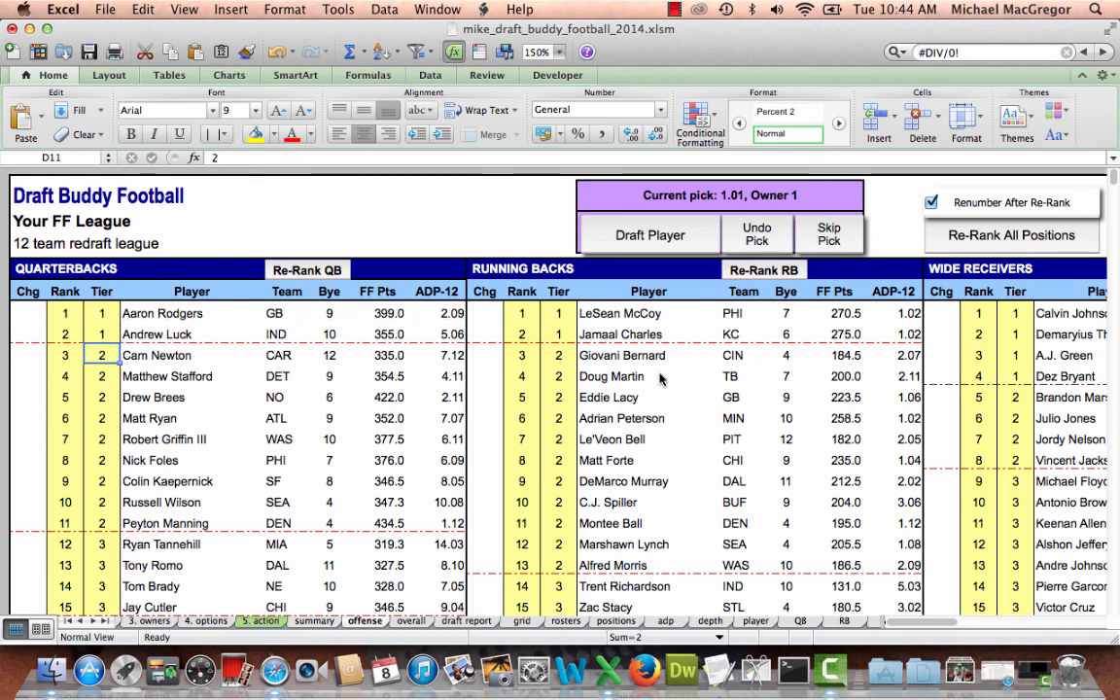
key("Up")
key("Right")
key("Left")
key("Down")
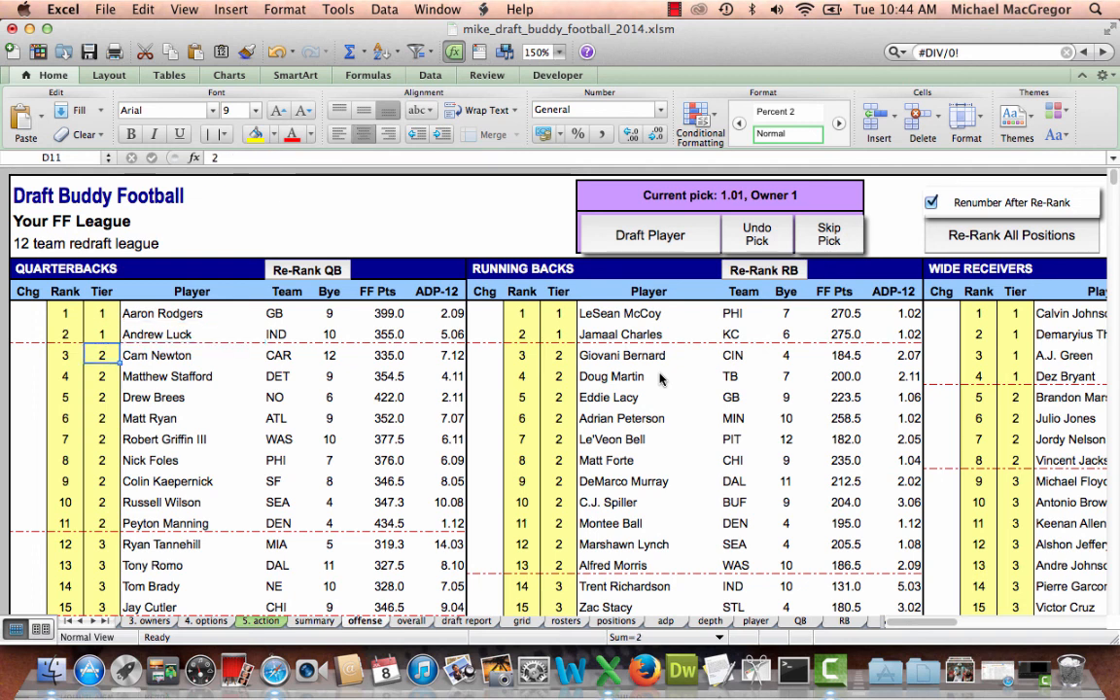